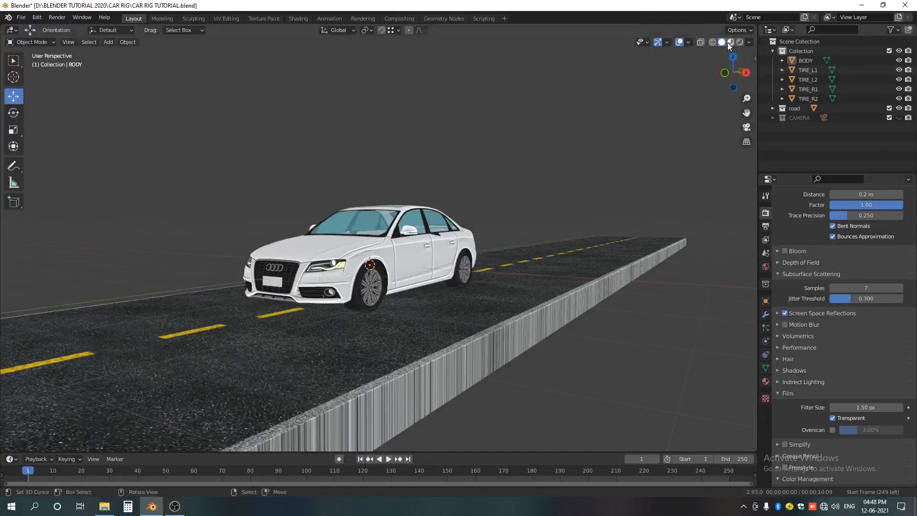
Examine the car and the bumpy road in material preview, and return to solid shading.
click(730, 42)
mouse_move(284, 266)
middle_down()
mouse_move(500, 262)
mouse_move(276, 262)
mouse_move(256, 277)
mouse_move(359, 356)
mouse_move(480, 273)
middle_up()
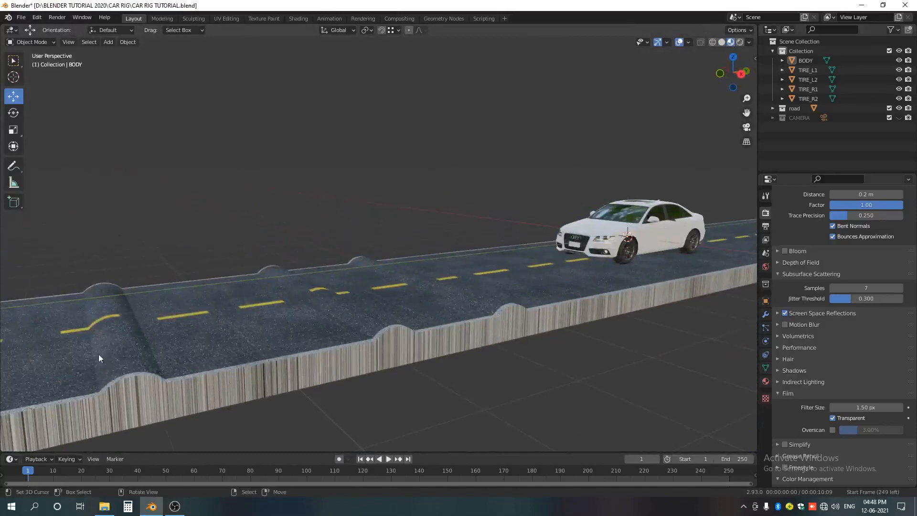
click(294, 371)
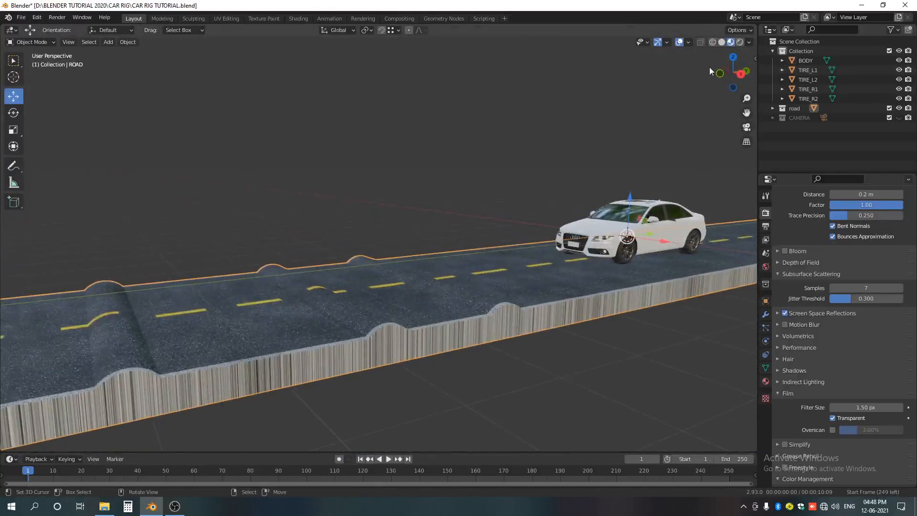
click(722, 43)
Check that the car's BODY and TIRE_L1 are separate objects that can be picked individually.
scroll(633, 264, up, 5)
mouse_move(664, 251)
shift+middle_down()
mouse_move(503, 364)
mouse_move(508, 338)
shift+middle_up()
click(519, 336)
scroll(510, 327, up, 1)
key(g)
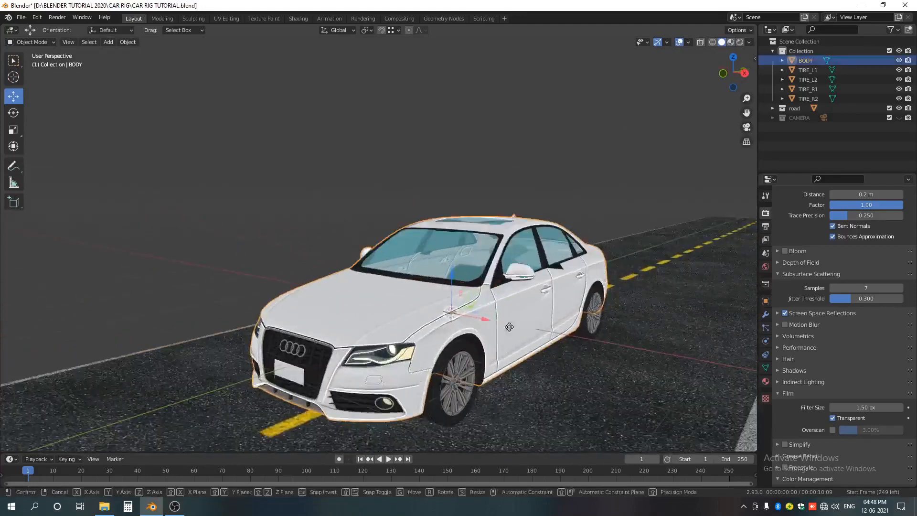
key(Escape)
click(452, 398)
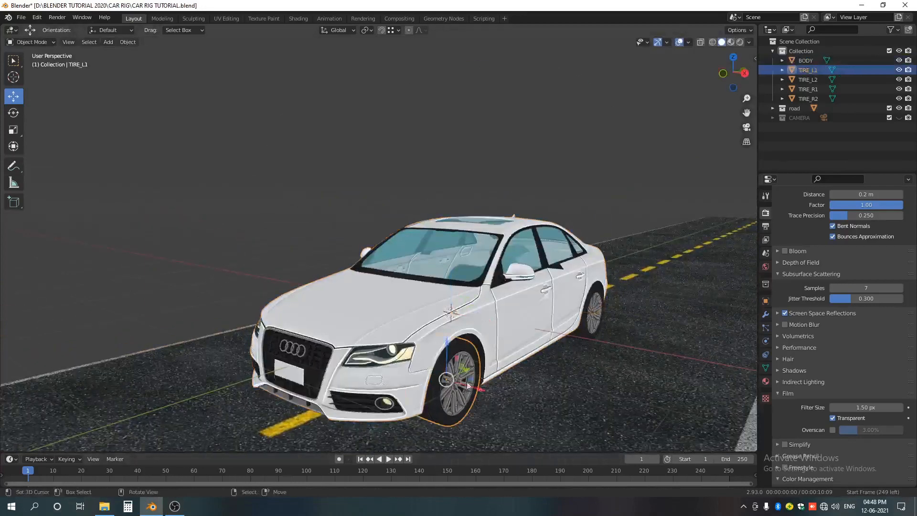
key(g)
key(Escape)
key(a)
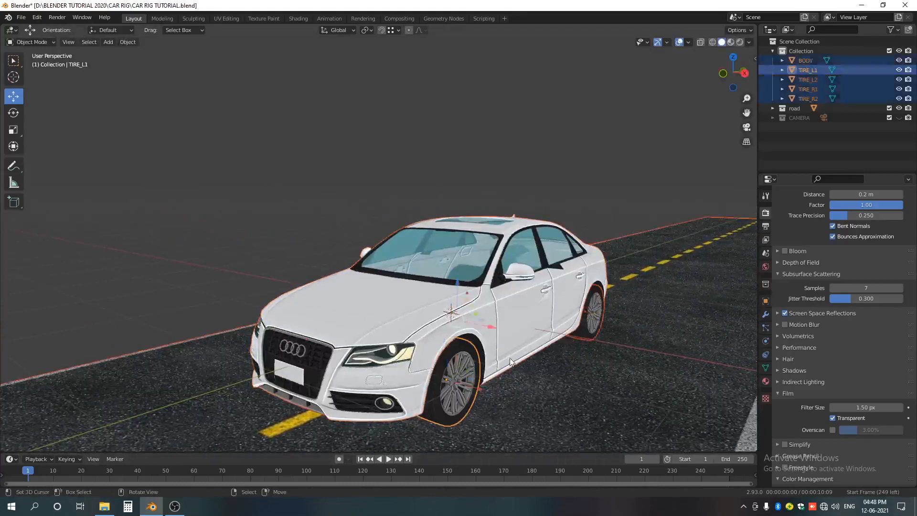
scroll(510, 362, down, 3)
click(539, 362)
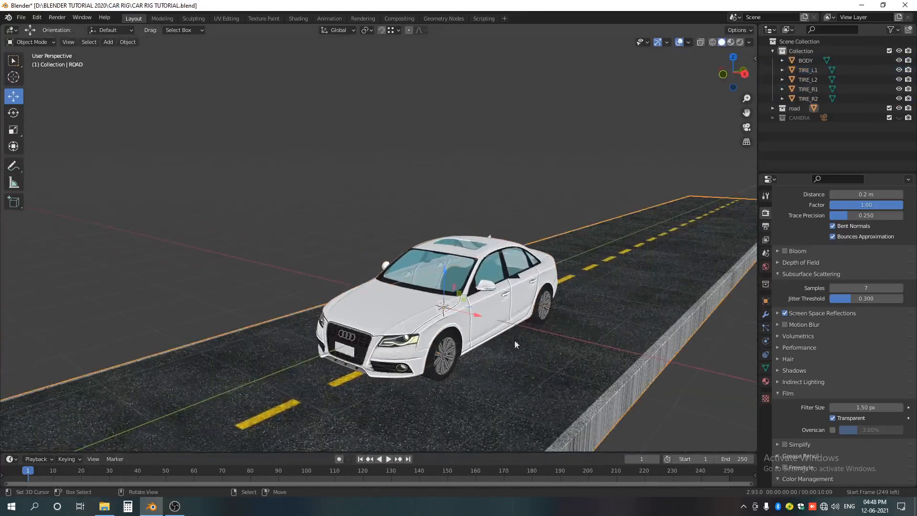
Hide the road collection and the car's BODY so only the four tires remain in view.
click(899, 109)
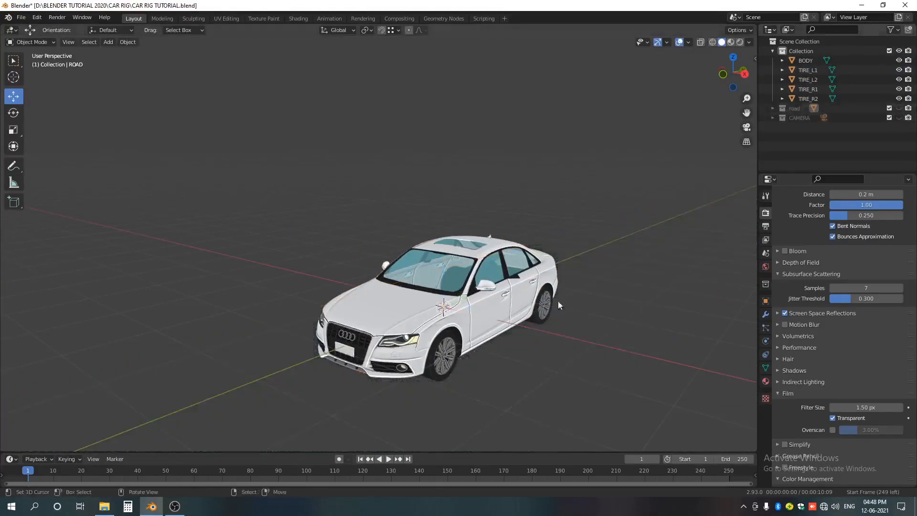
click(492, 321)
key(h)
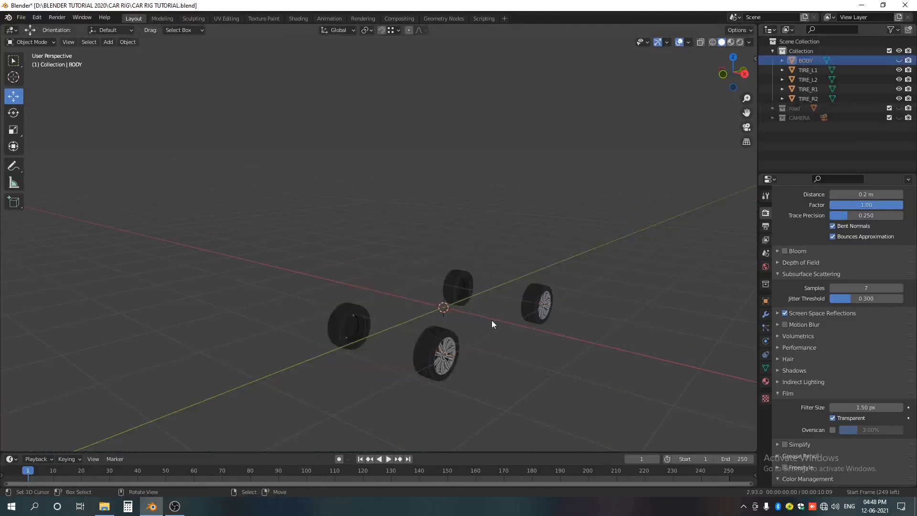
Snap the 3D cursor to the origin of the TIRE_L1 object.
click(431, 368)
key(KP_7)
scroll(504, 340, up, 3)
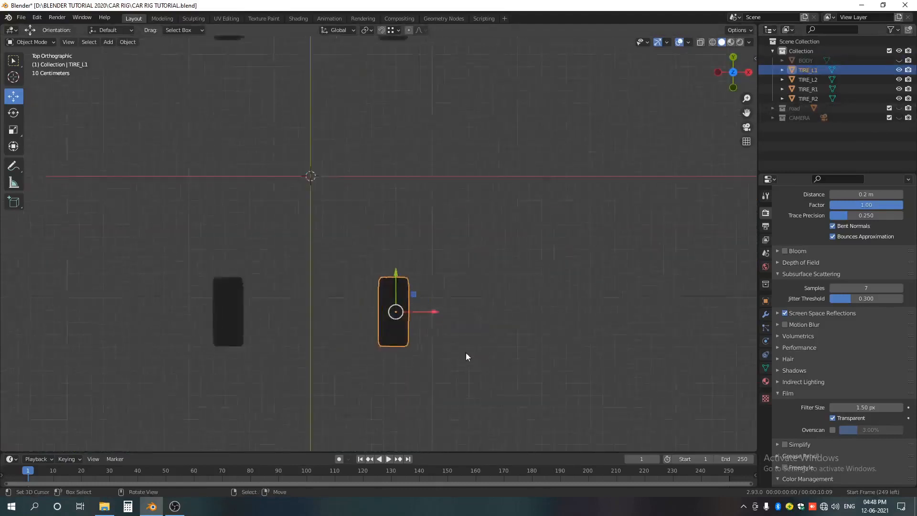
scroll(466, 352, up, 1)
key(shift+s)
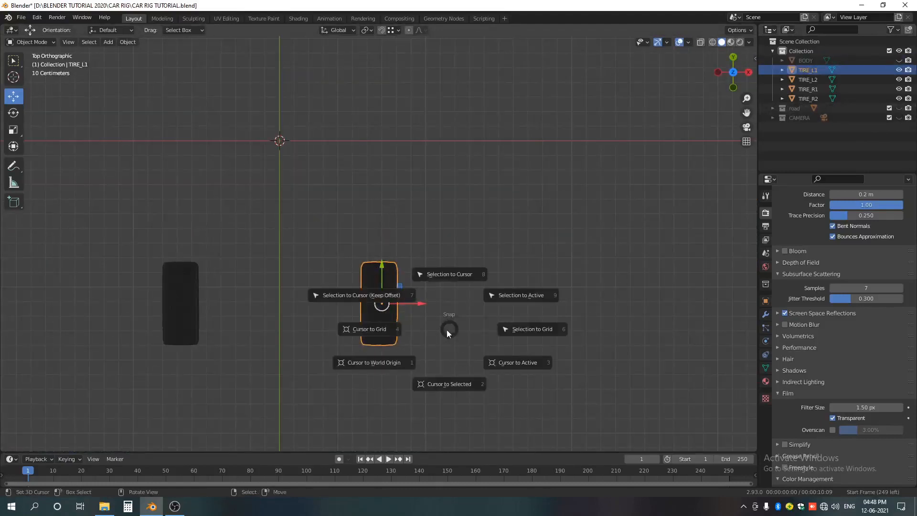
click(436, 390)
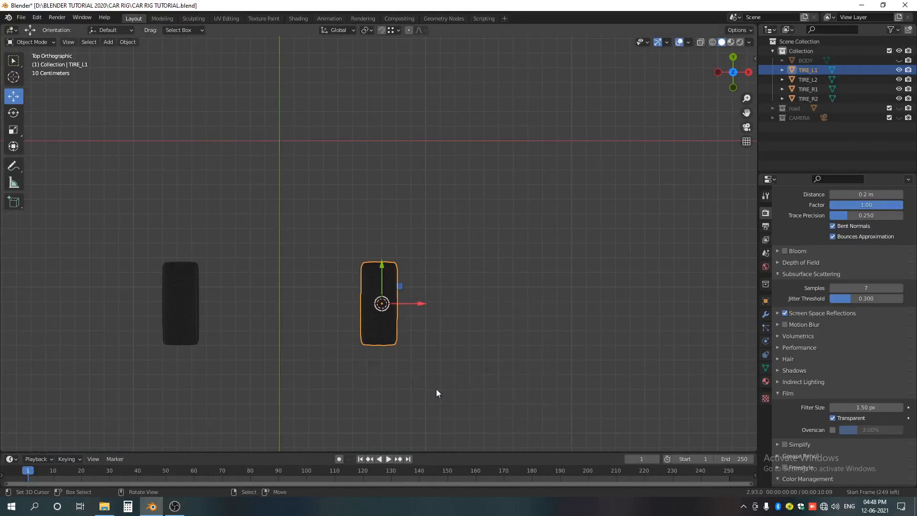
middle_drag(437, 389, 358, 294)
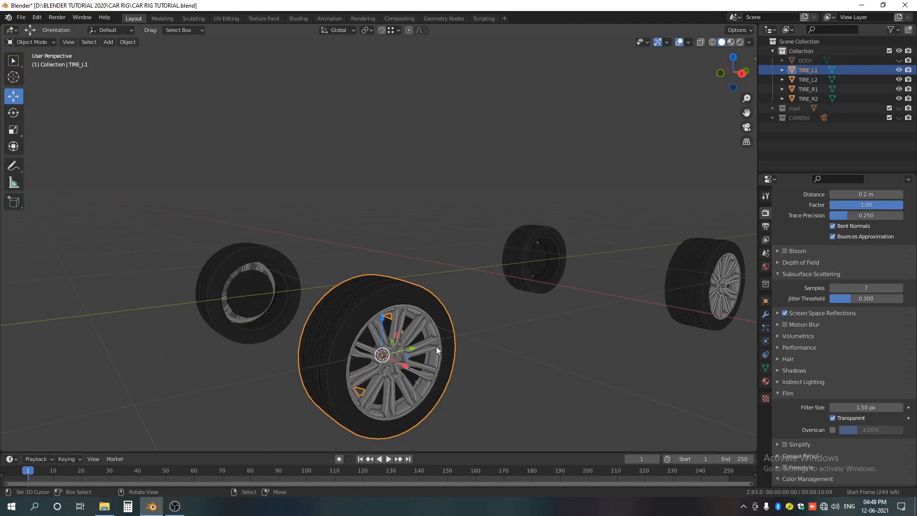
key(r)
key(x)
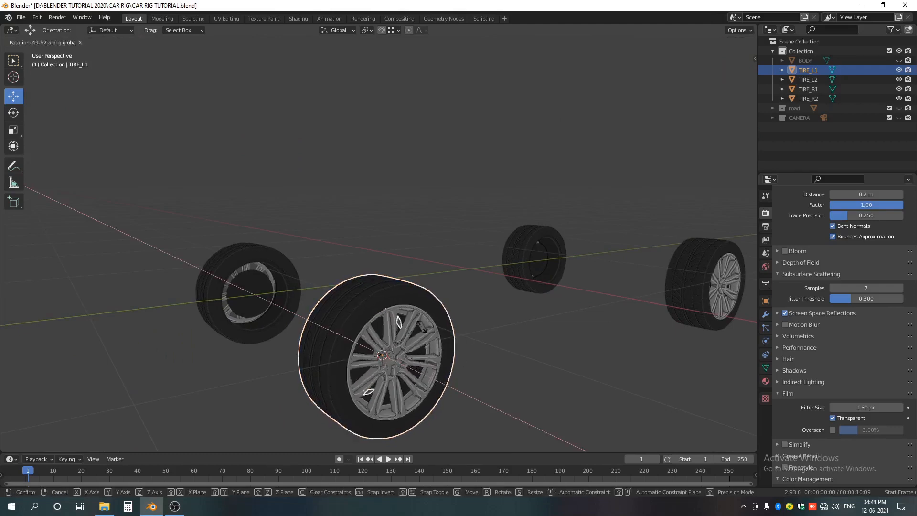
right_click(380, 401)
Add a cube mesh at the 3D cursor on TIRE_L1, working in the front view.
key(KP_1)
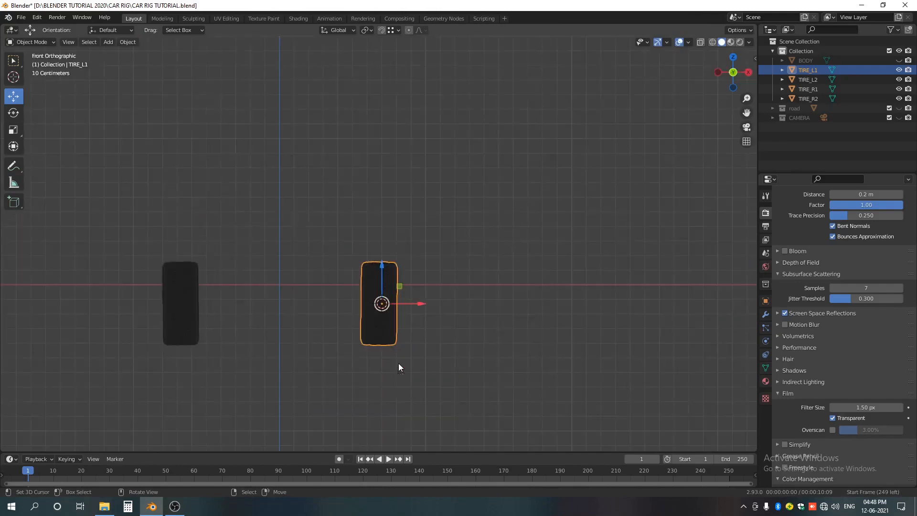
scroll(429, 345, up, 4)
key(shift+a)
mouse_move(422, 281)
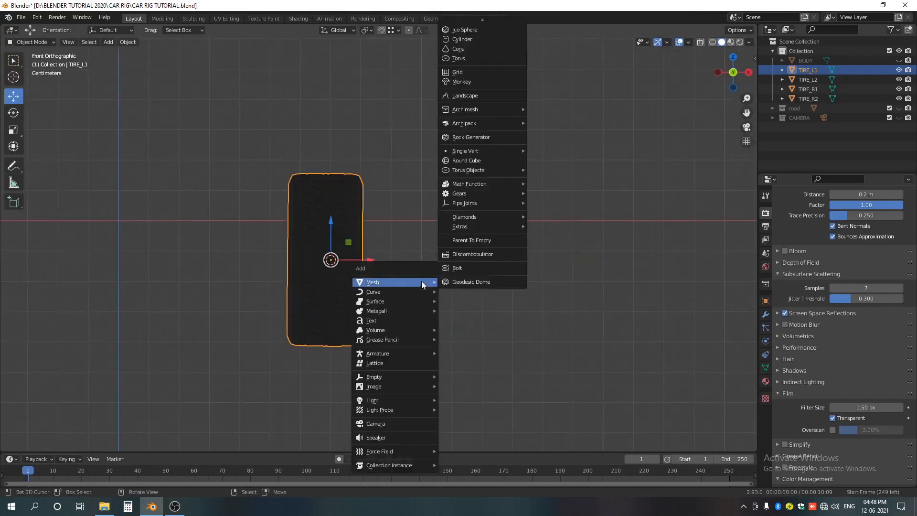
click(463, 34)
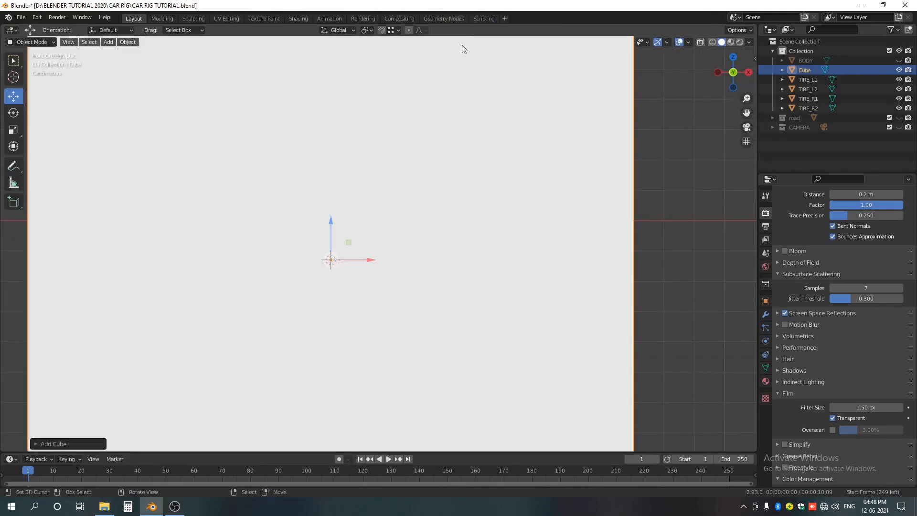
Set the cube's viewport display to Bounds so the tire shows through it.
click(766, 300)
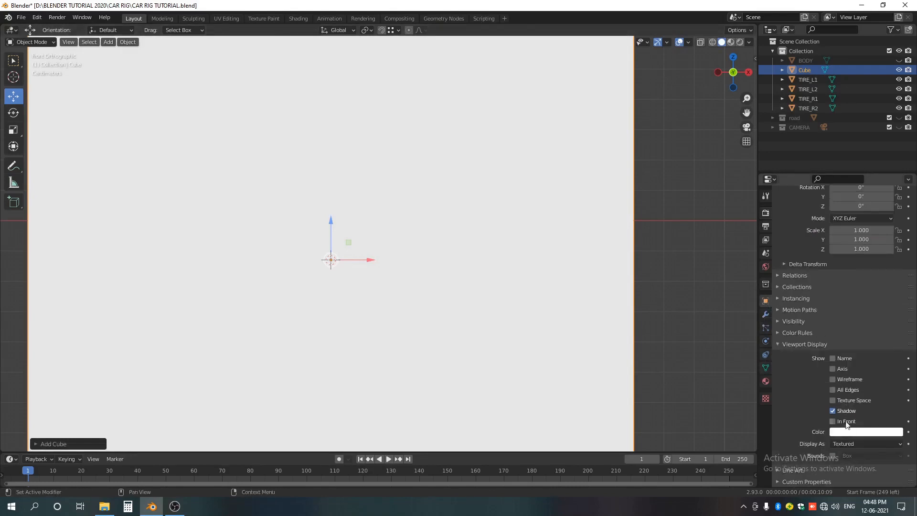
click(849, 445)
click(844, 431)
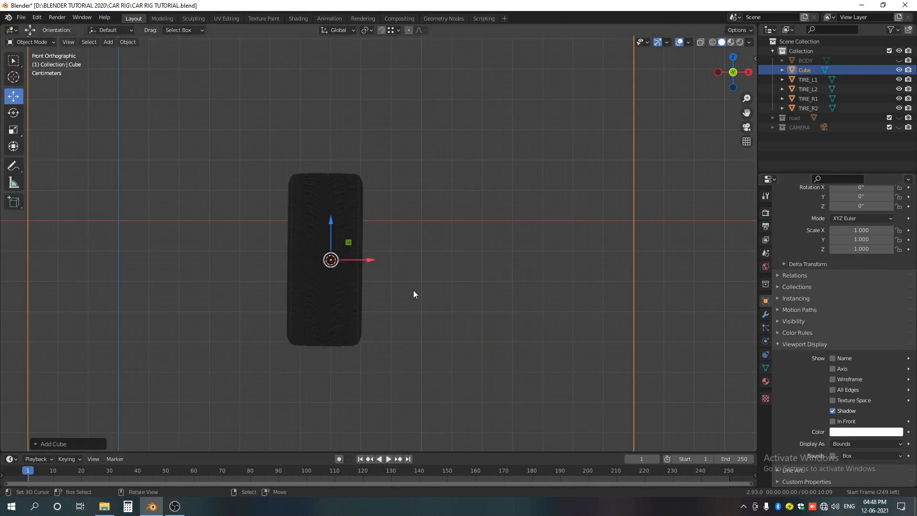
Move the cube's mesh up along Z in Edit Mode so its bottom face sits at the object origin.
scroll(413, 295, down, 2)
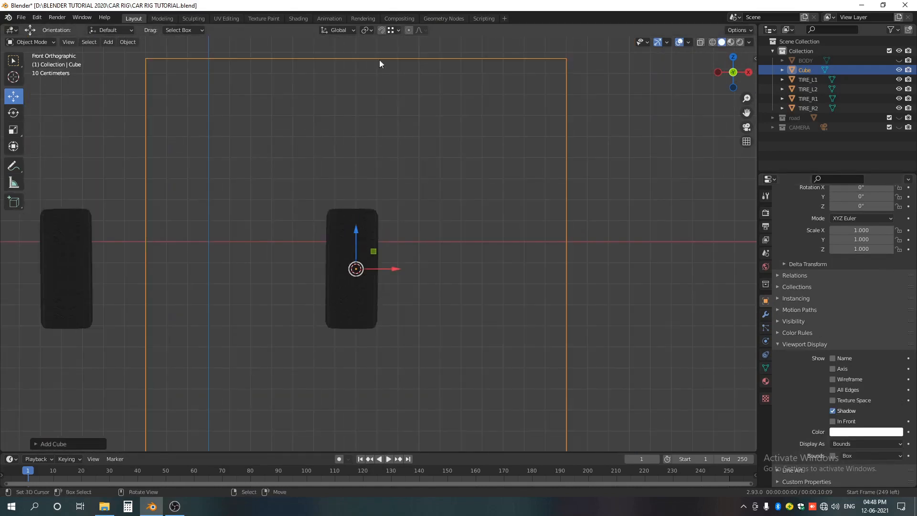
scroll(360, 235, down, 1)
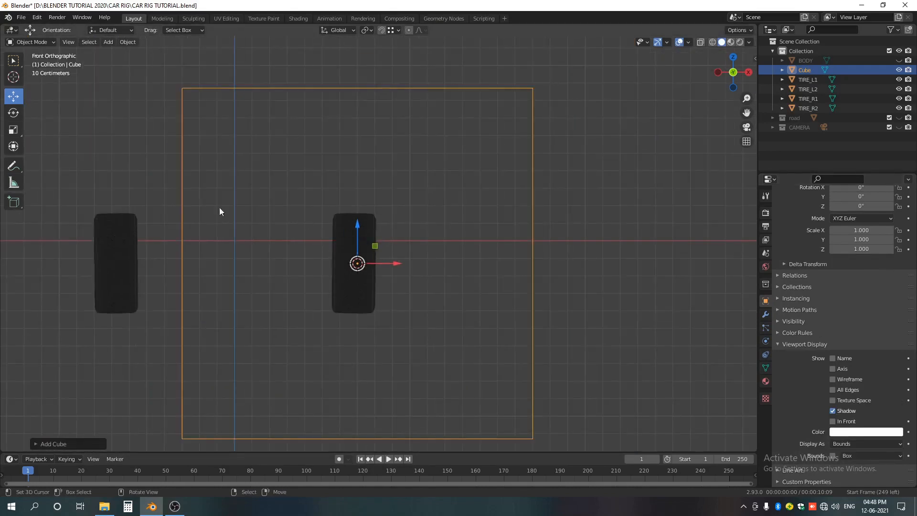
key(Tab)
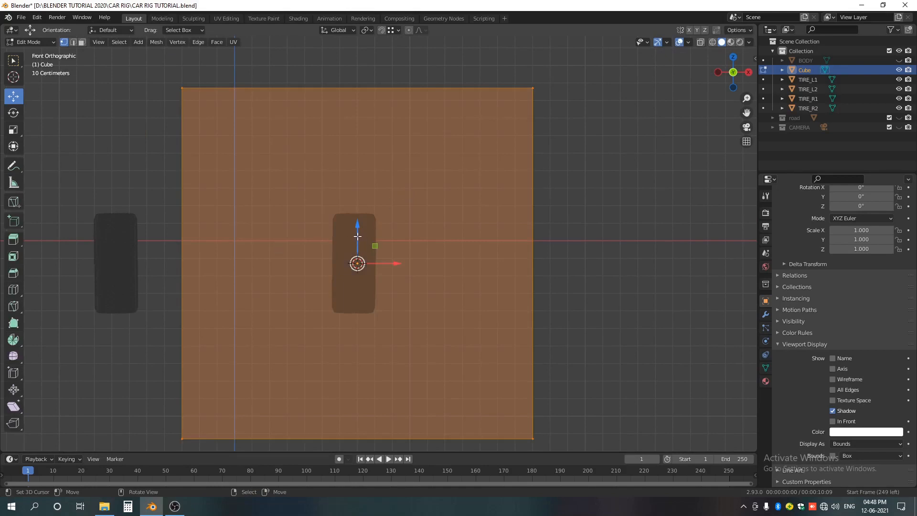
drag(359, 238, 366, 81)
scroll(364, 258, up, 4)
shift+middle_drag(355, 203, 379, 329)
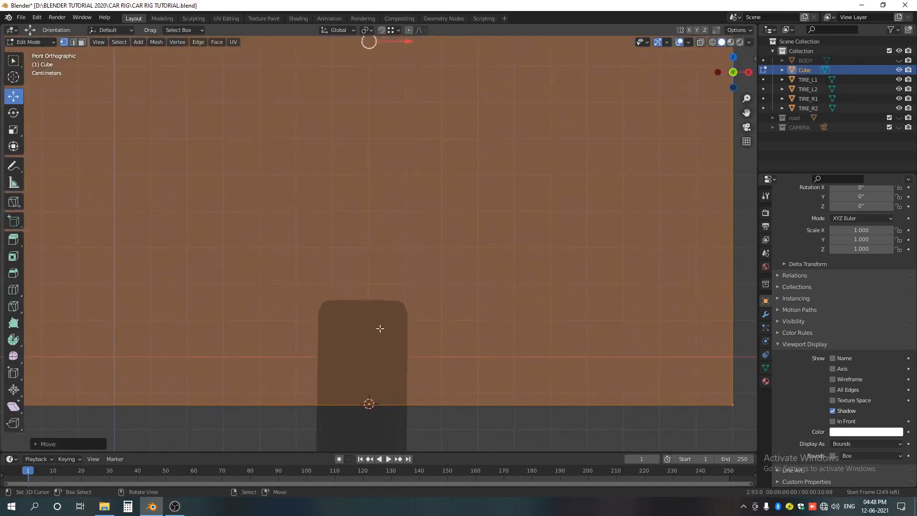
key(g)
key(z)
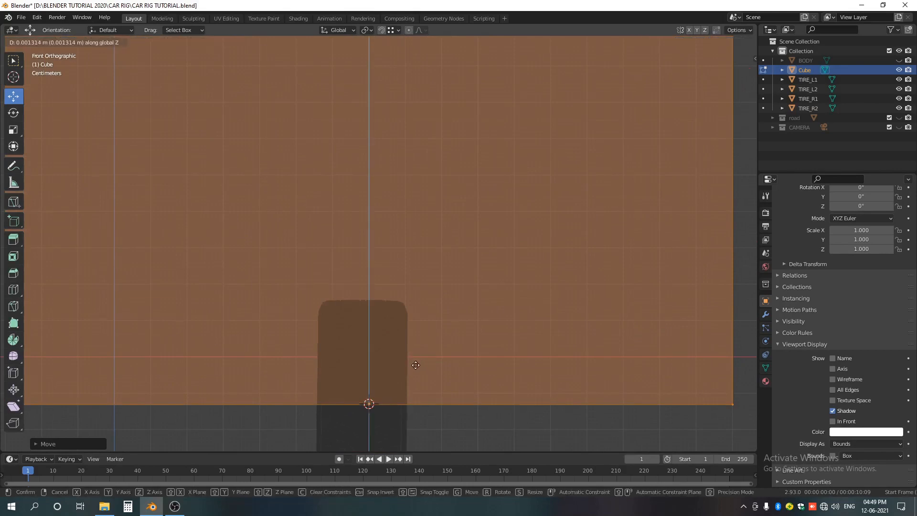
click(416, 365)
scroll(412, 349, down, 6)
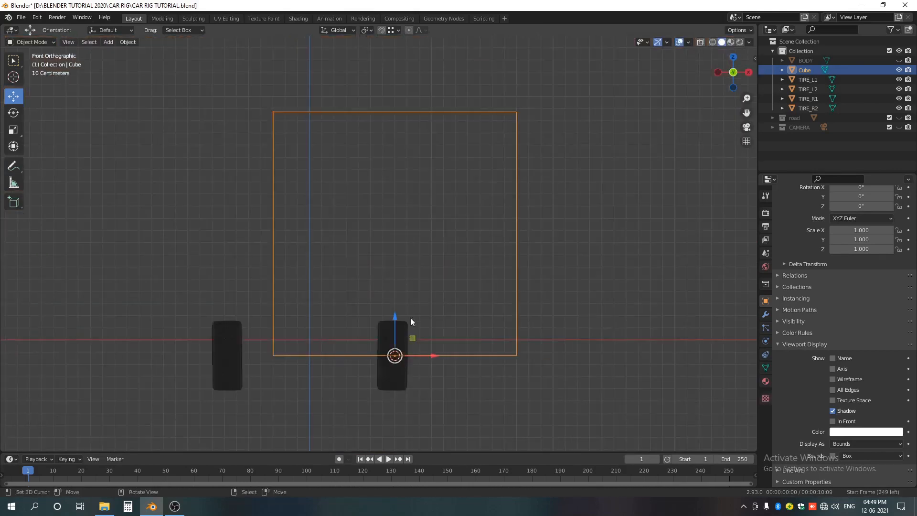
Move the cube object down along Z until its base meets the bottom of TIRE_L1.
key(g)
key(z)
click(404, 389)
Scale the cube to about 0.293 overall and about 0.161 along X so it closely encloses TIRE_L1.
scroll(504, 405, up, 2)
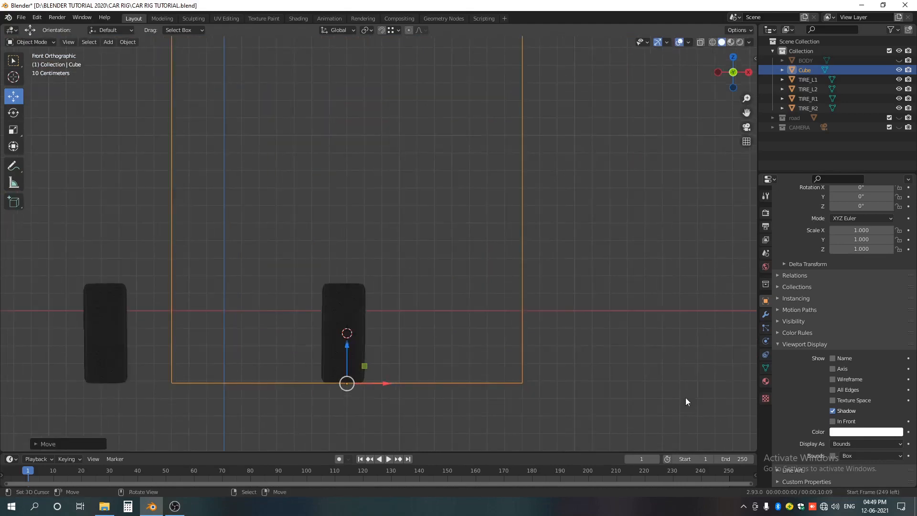
key(s)
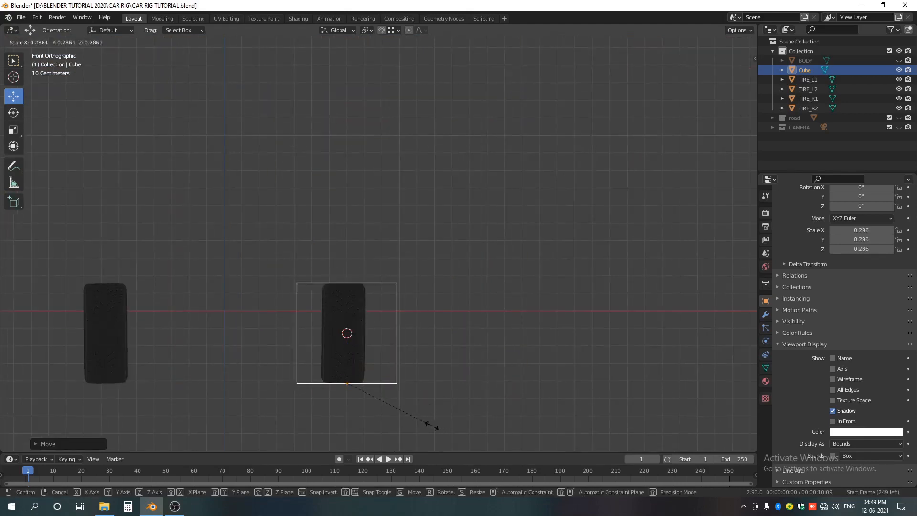
click(435, 428)
key(s)
key(x)
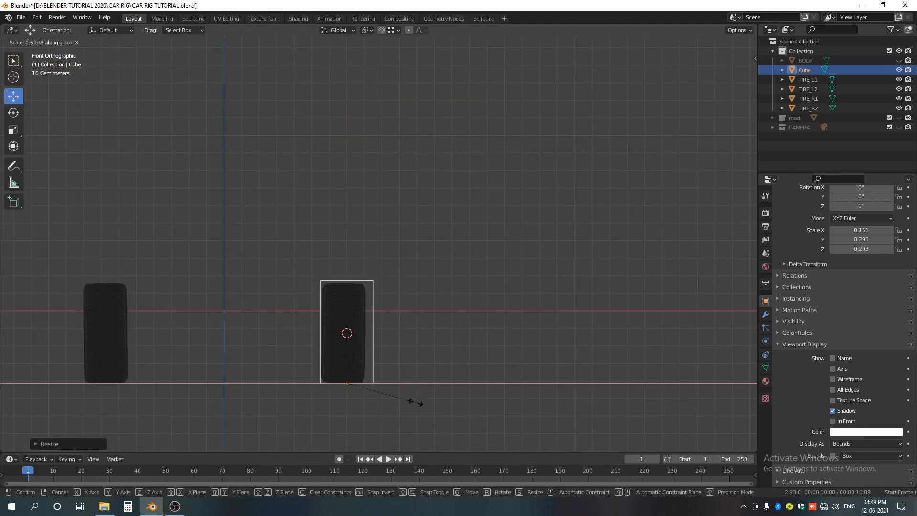
click(427, 388)
middle_drag(427, 383, 395, 334)
Duplicate the cube in place and align the copy's Y location to TIRE_L2 with Align Tools, working in the top view.
key(KP_7)
scroll(357, 313, down, 5)
scroll(395, 325, up, 1)
key(n)
scroll(430, 335, up, 3)
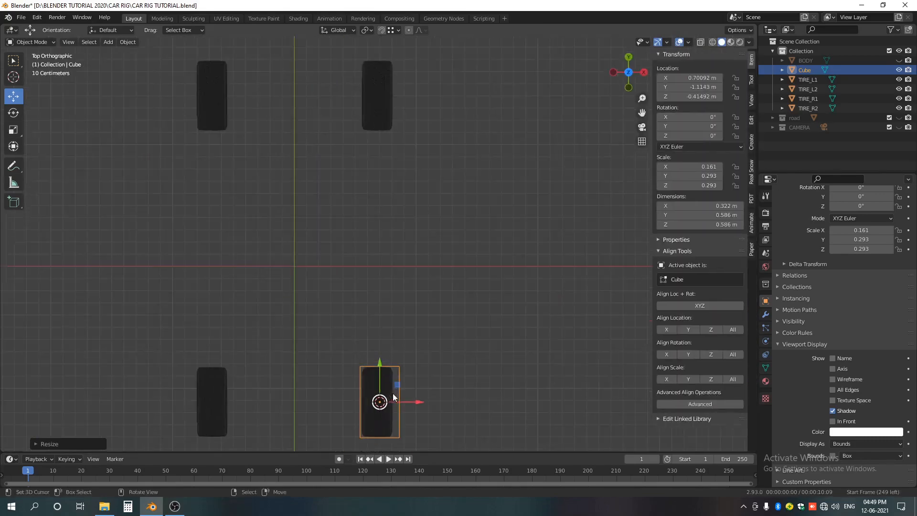
key(shift+d)
right_click(373, 364)
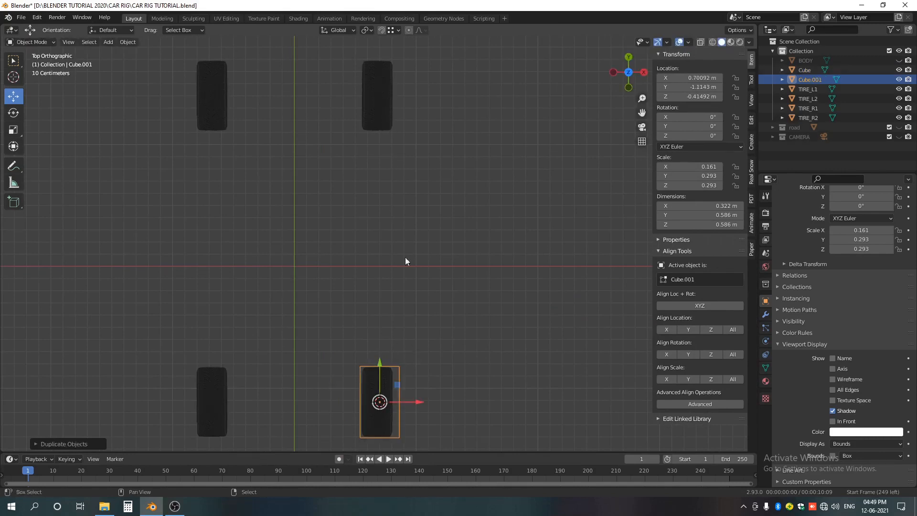
shift+click(377, 116)
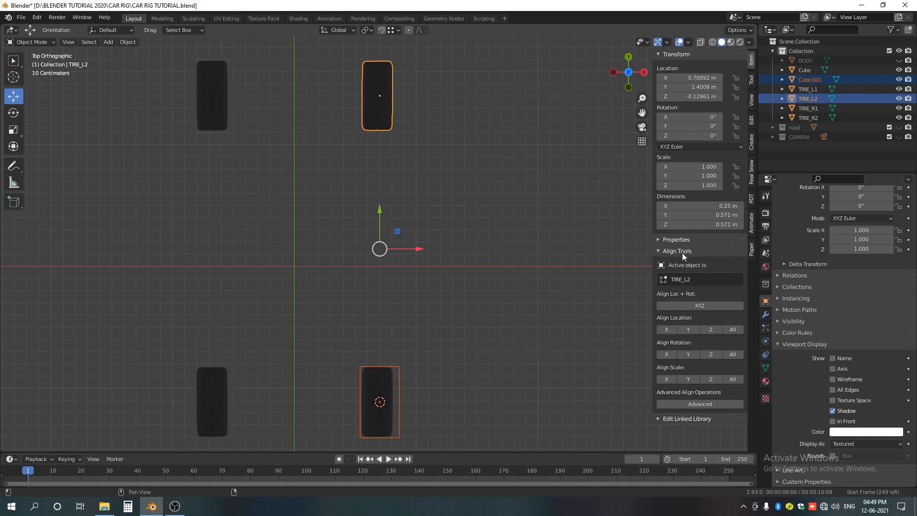
click(691, 331)
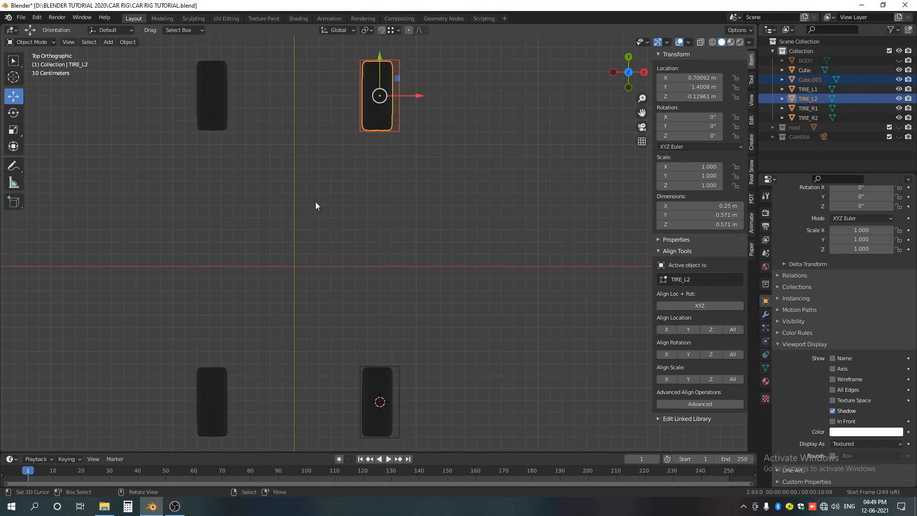
Duplicate both tire boxes in place and mirror the copies with a scale of -1 along X.
click(399, 127)
shift+click(402, 400)
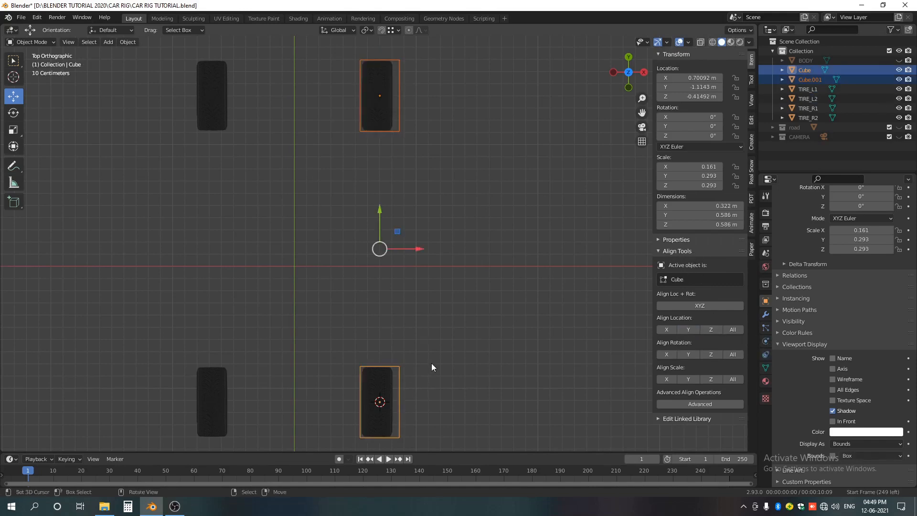
key(shift+d)
key(Escape)
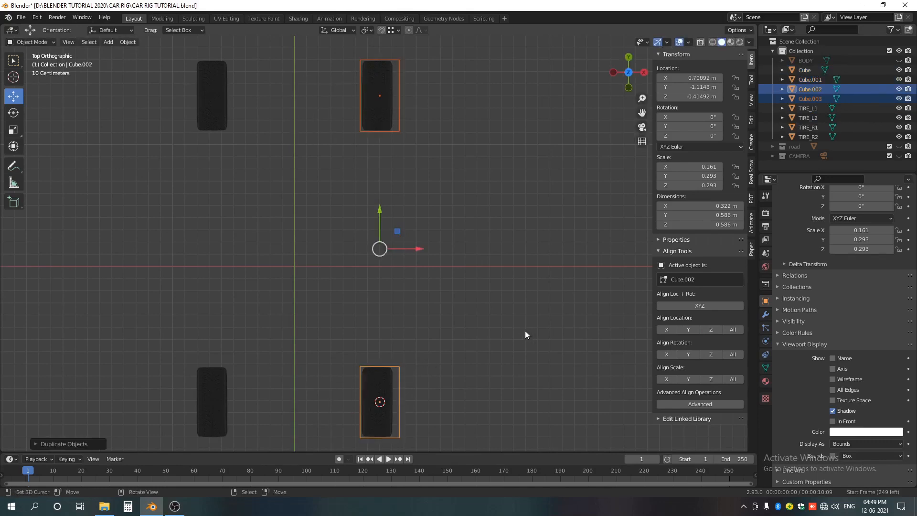
text(sx)
text(-1)
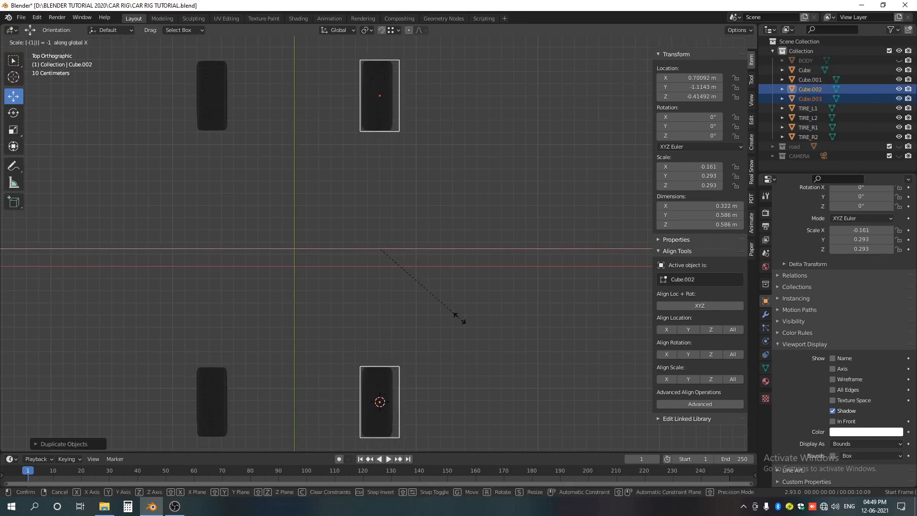
key(Return)
Align the two mirrored tire boxes' X location to TIRE_R2 with Align Tools and deselect everything.
shift+click(215, 112)
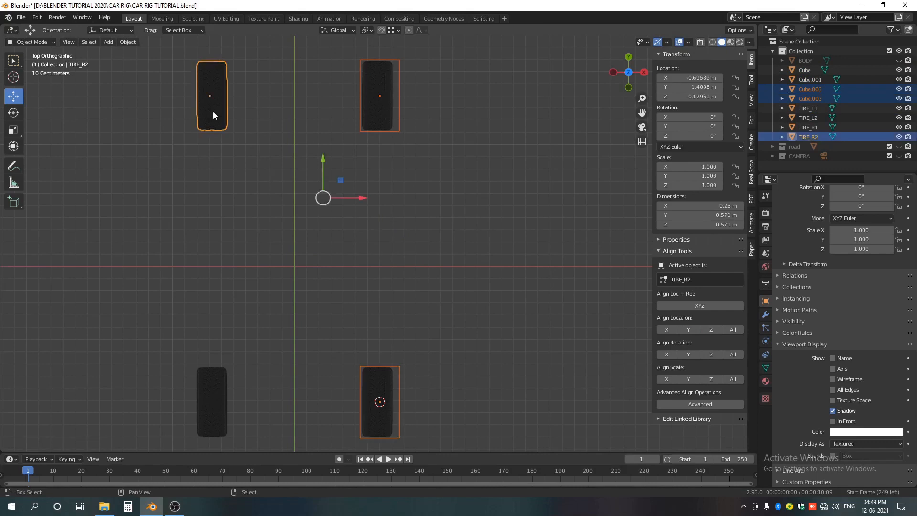
click(667, 330)
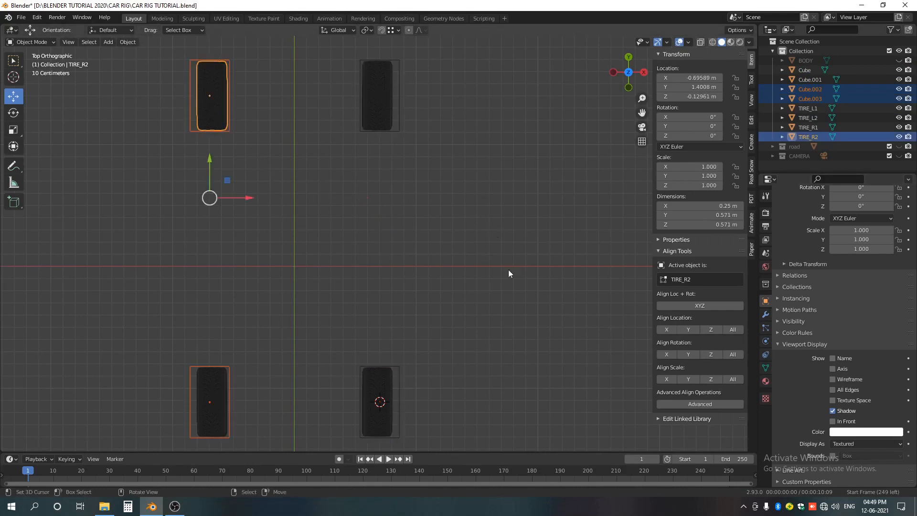
click(461, 345)
middle_drag(462, 345, 398, 286)
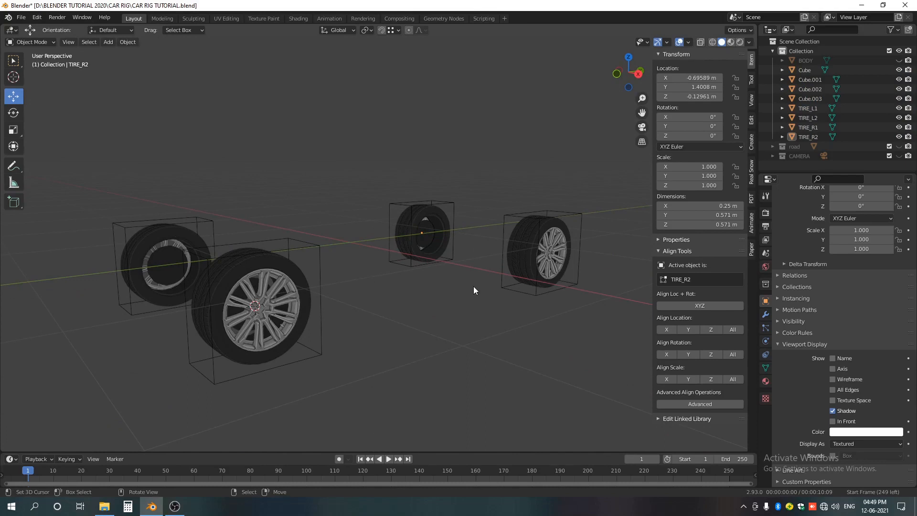
Parent TIRE_L1 to its surrounding box, Cube, using the Object parent type.
click(271, 369)
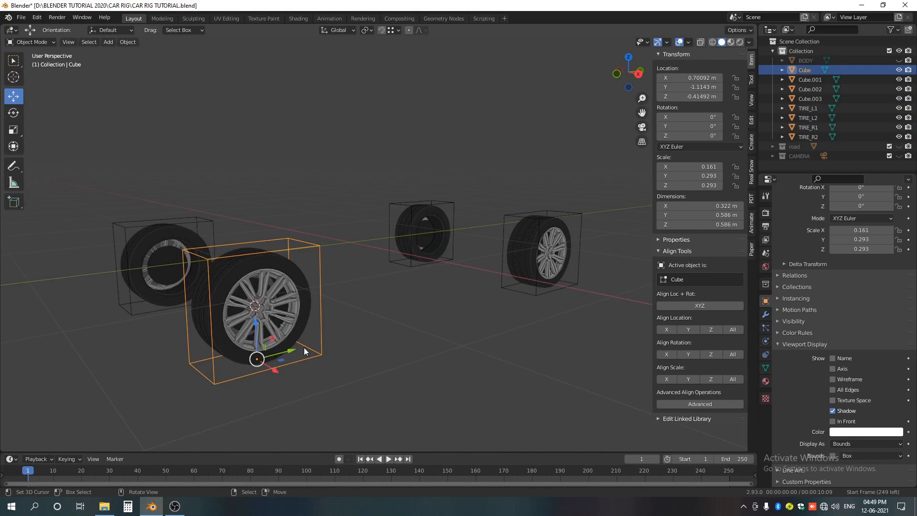
click(273, 303)
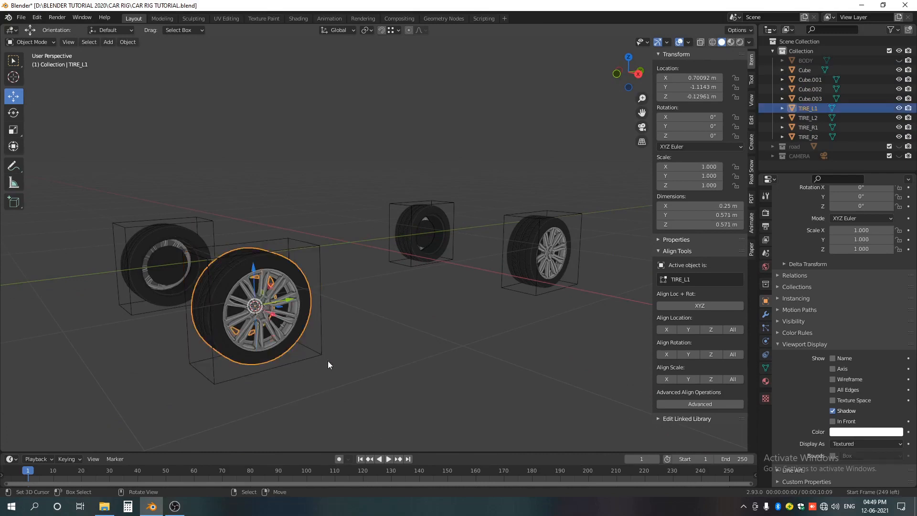
shift+click(320, 338)
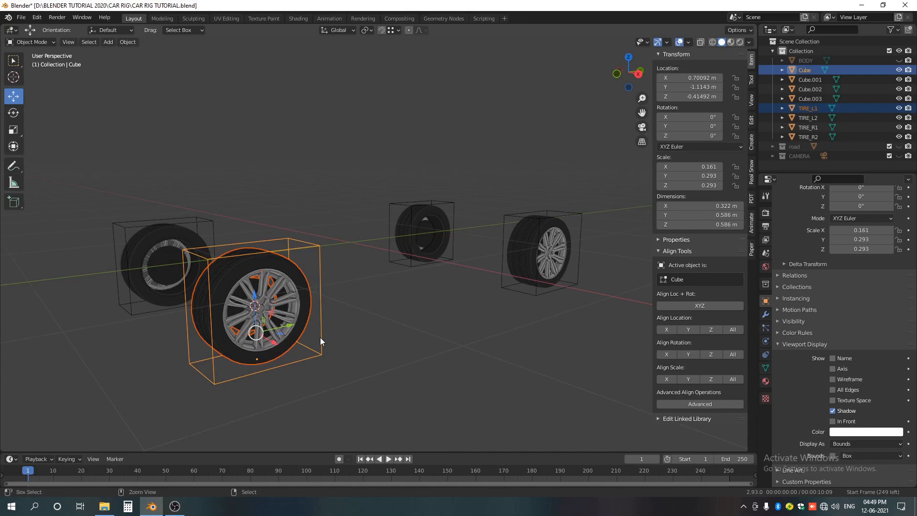
key(ctrl+p)
click(320, 338)
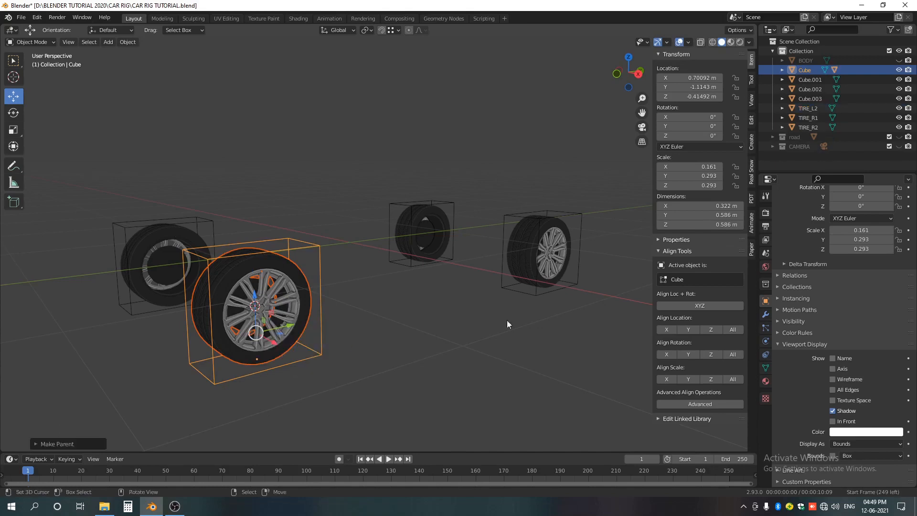
Parent TIRE_L2 to its surrounding box, Cube.001, as an Object parent.
click(564, 257)
shift+click(578, 273)
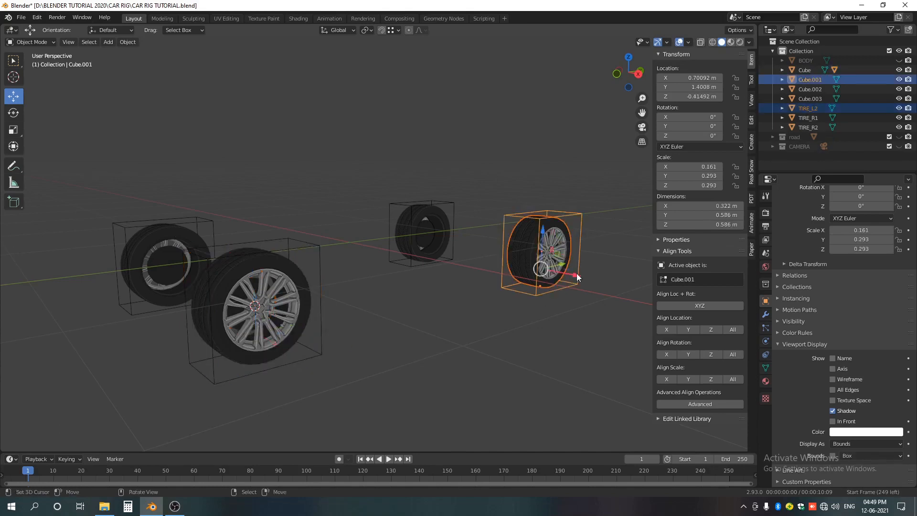
key(ctrl+p)
click(577, 273)
Parent TIRE_R2 to its surrounding box, Cube.003, as an Object parent.
click(442, 244)
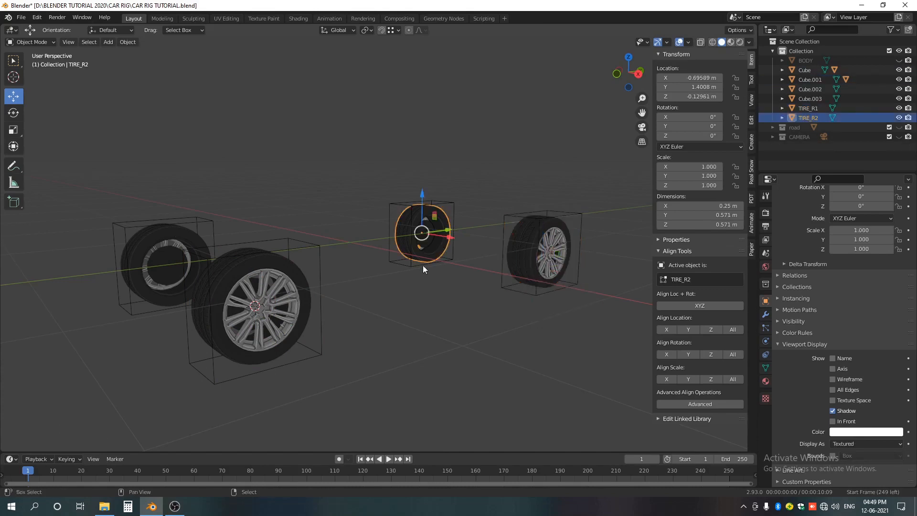
shift+click(422, 266)
key(ctrl+p)
click(423, 266)
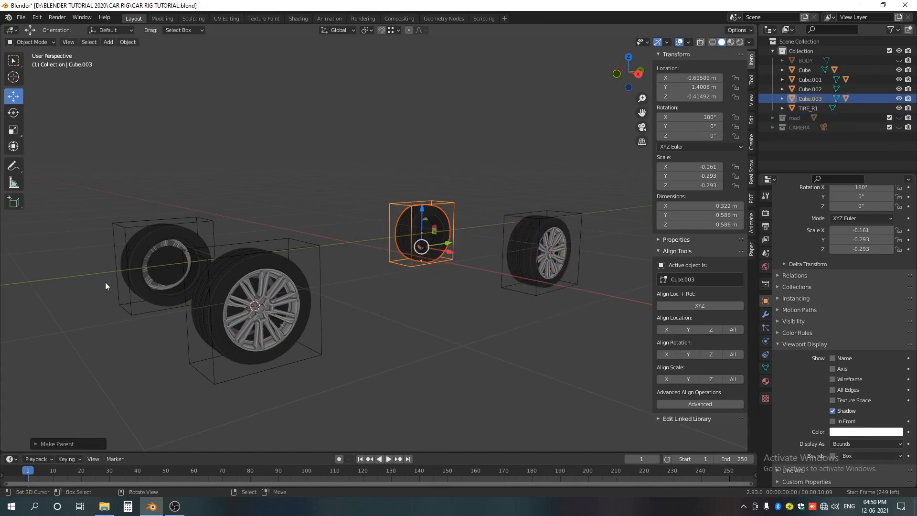
Parent TIRE_R1 to its surrounding box, Cube.002, as an Object parent.
click(145, 265)
shift+click(131, 318)
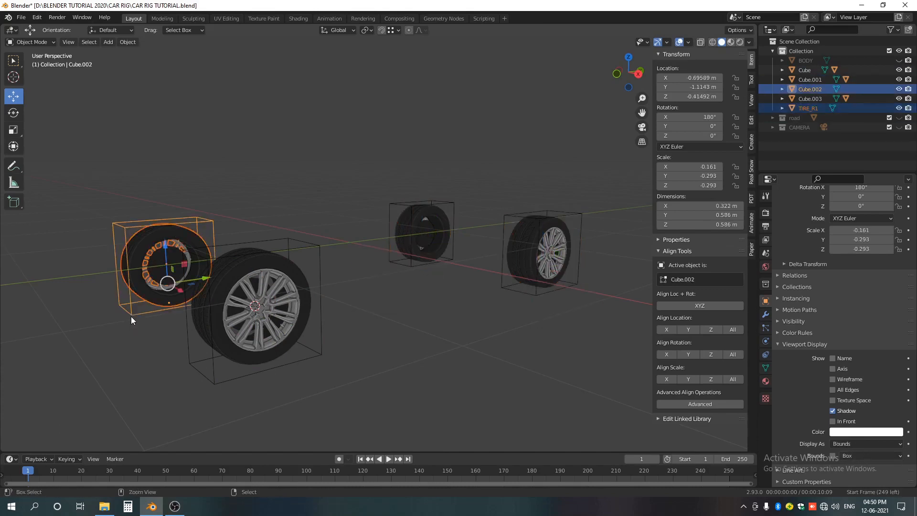
key(ctrl+p)
click(131, 316)
Duplicate the box around TIRE_L1 and move the copy along X to about 1.92 m, beside the tires.
click(224, 365)
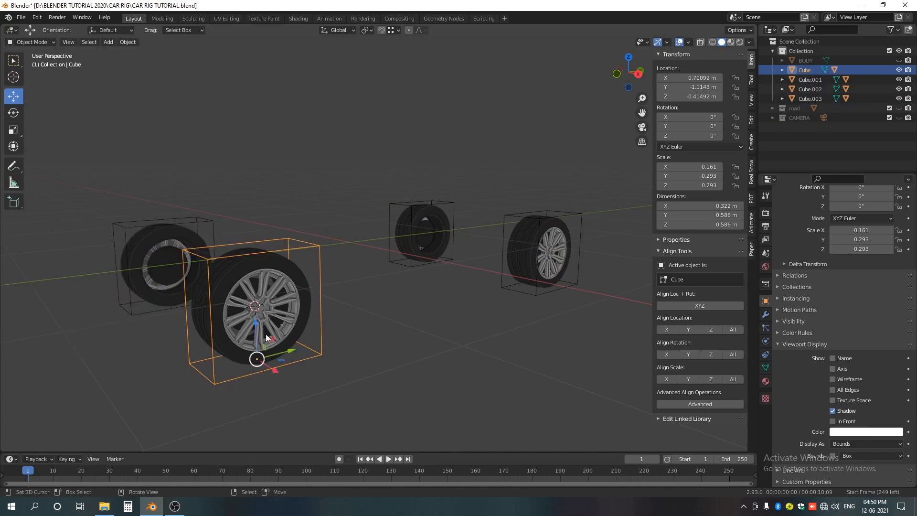
middle_drag(224, 366, 299, 368)
key(shift+d)
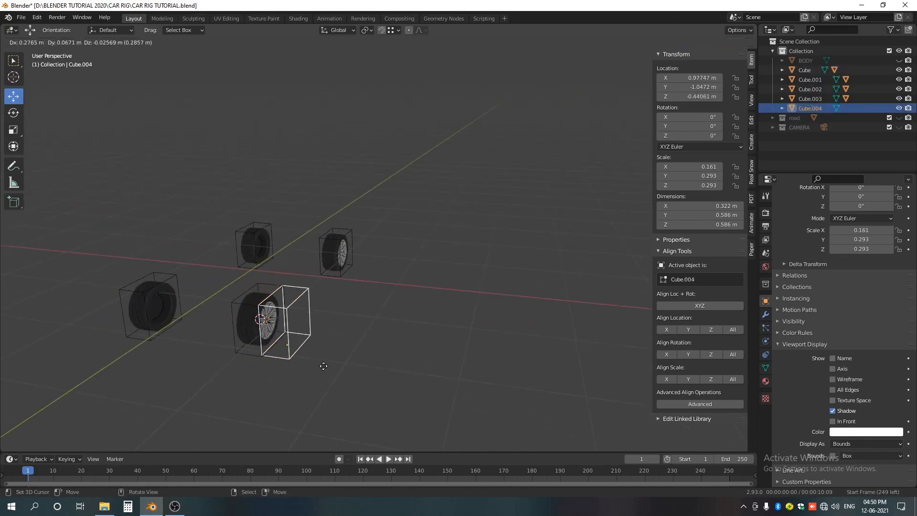
right_click(321, 367)
drag(292, 346, 389, 355)
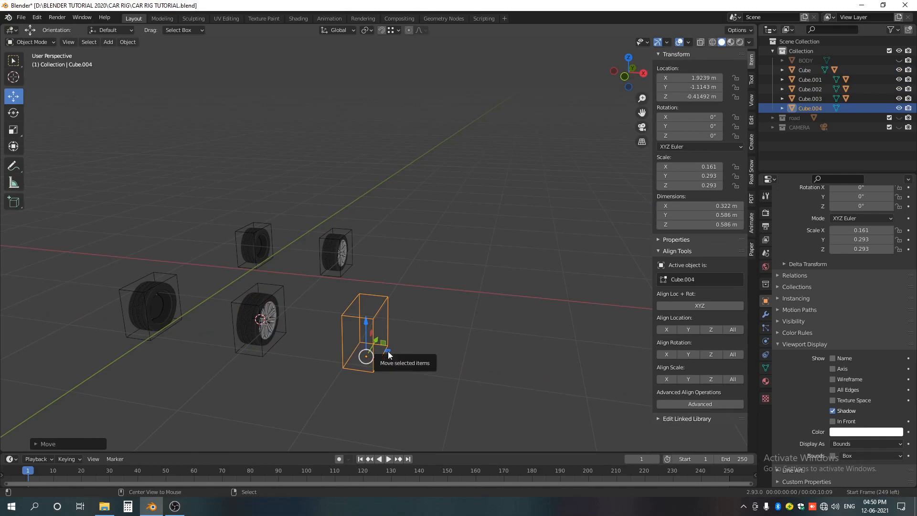
Clear the parent of the copied box and deselect all objects.
key(alt+p)
click(388, 353)
key(a)
key(alt+a)
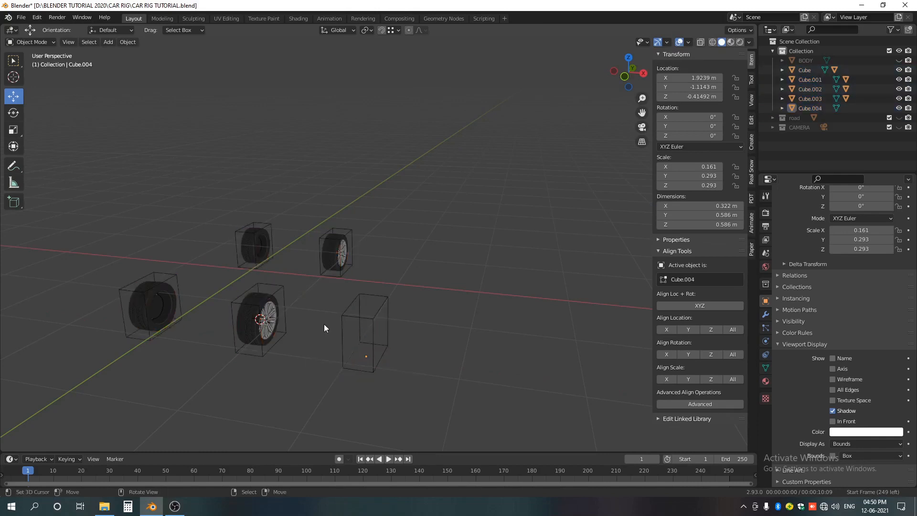
Unhide the car's BODY object and clear the selection.
key(alt+h)
shift+middle_drag(265, 326, 345, 317)
right_click(338, 264)
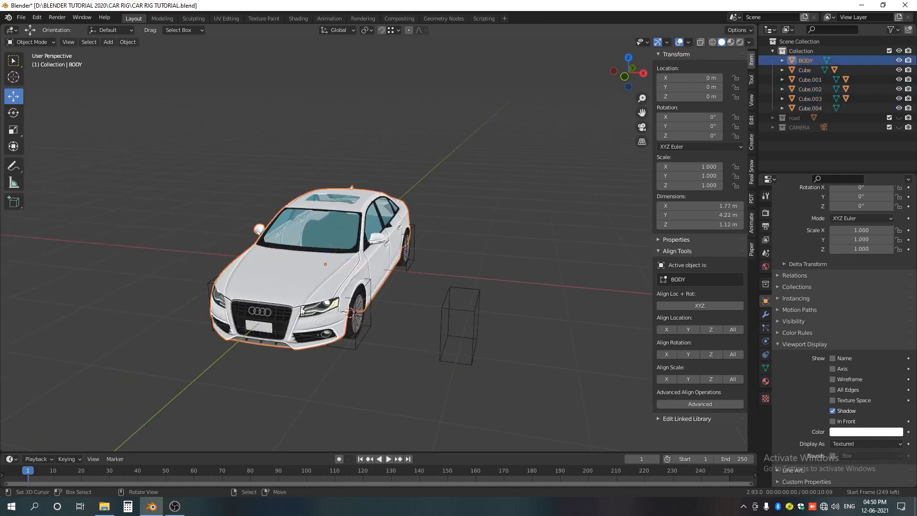
key(alt+a)
Select the two front tire boxes, Cube and Cube.002, and snap the 3D cursor to the midpoint between them.
middle_drag(482, 338, 495, 302)
right_click(363, 338)
middle_drag(363, 337, 265, 359)
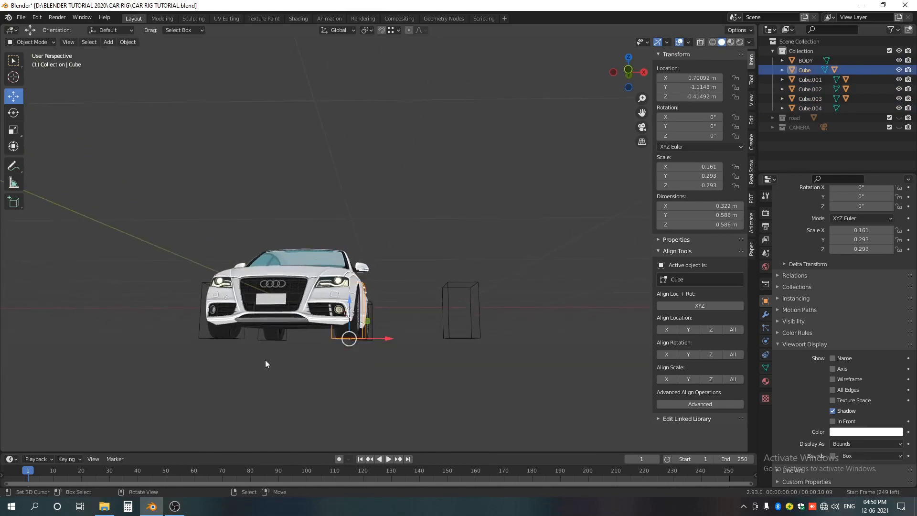
shift+right_click(241, 338)
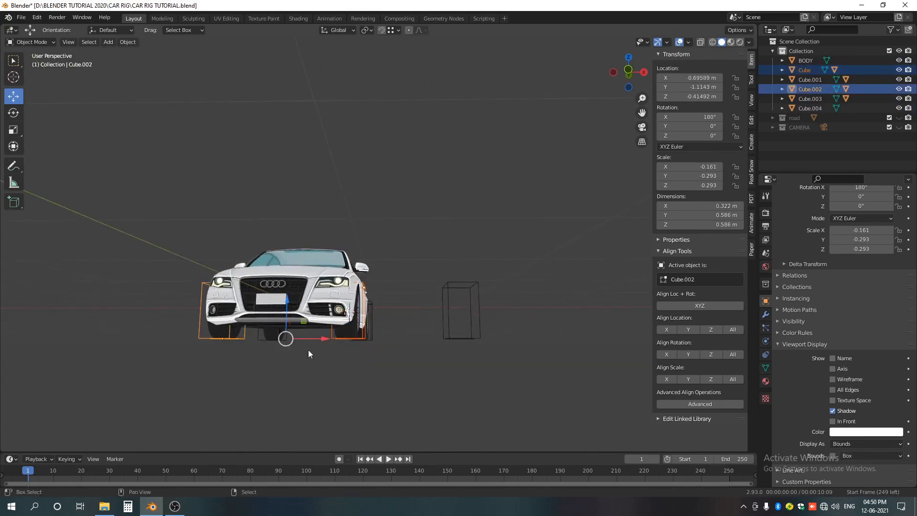
key(shift+s)
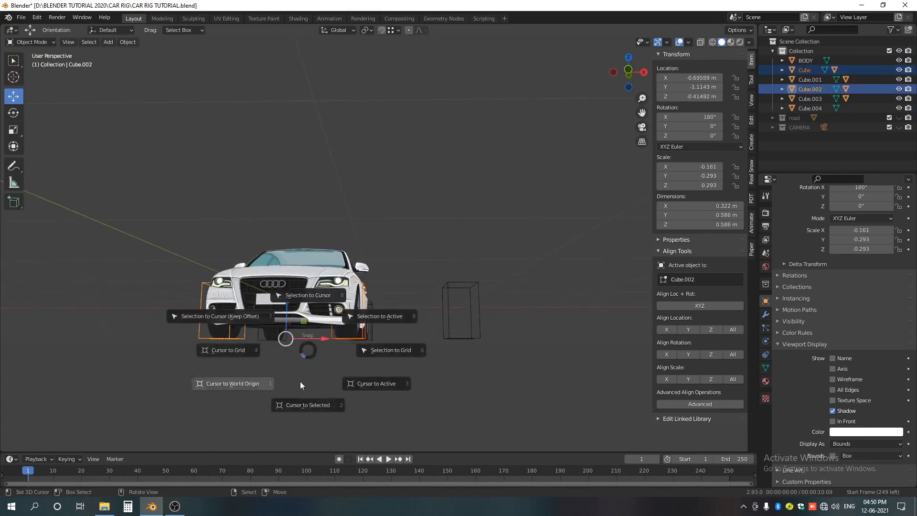
click(301, 407)
middle_drag(303, 355, 300, 337)
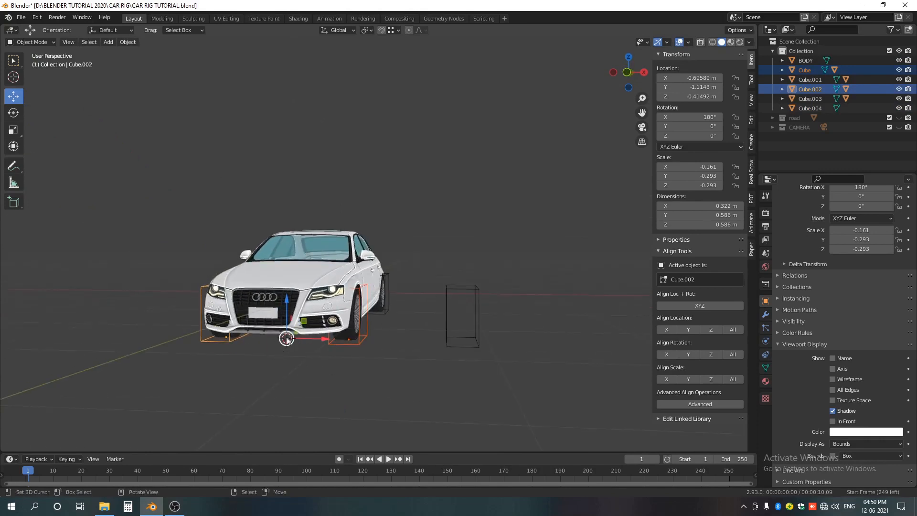
Snap the spare box beside the car, Cube.004, to the 3D cursor between the front tires.
click(469, 350)
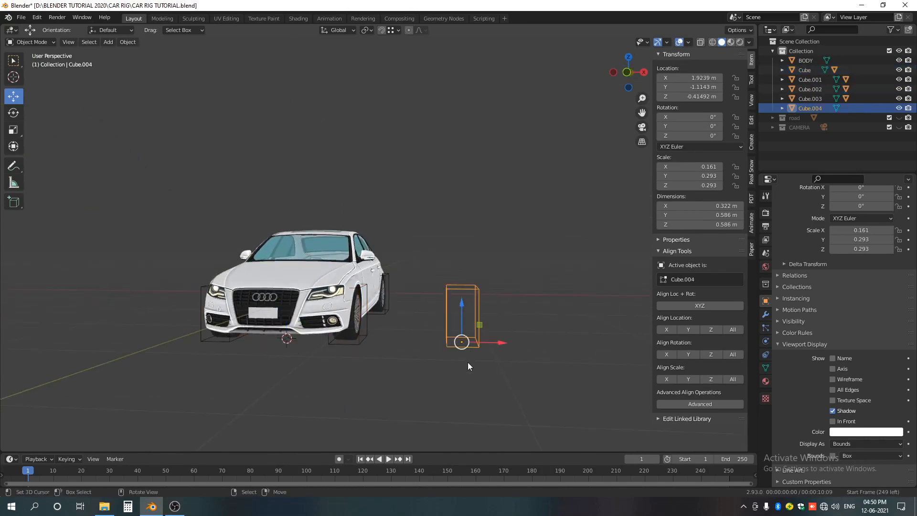
key(shift+s)
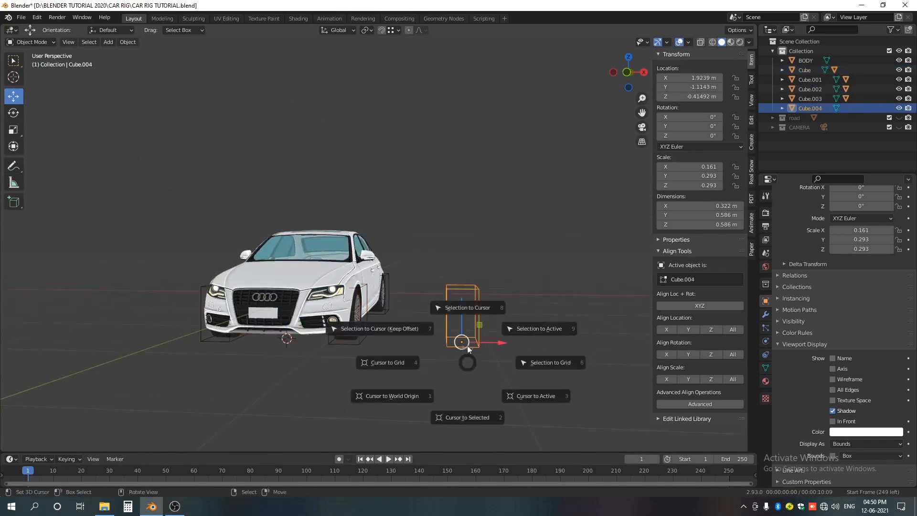
click(456, 309)
Scale Cube.004 to about 0.973 along X and about 0.614 along Z to cover the car's width and height.
key(s)
key(x)
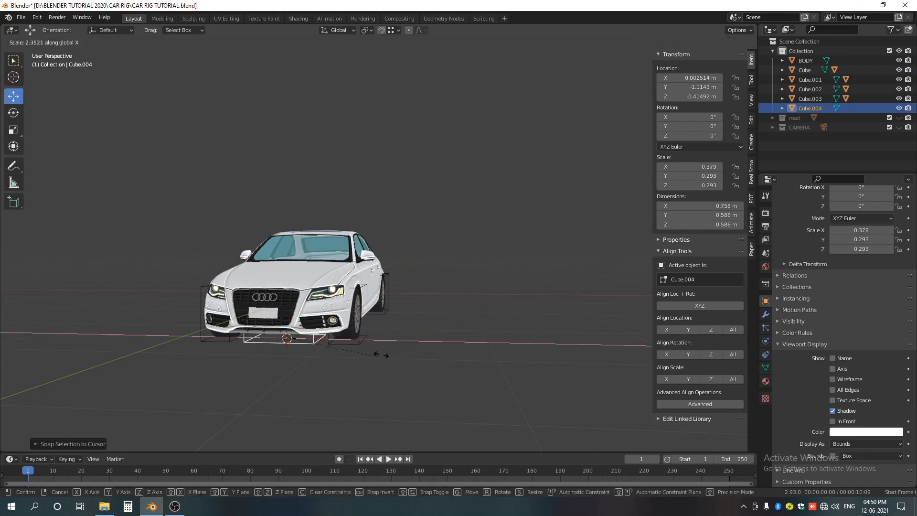
click(523, 364)
key(s)
key(z)
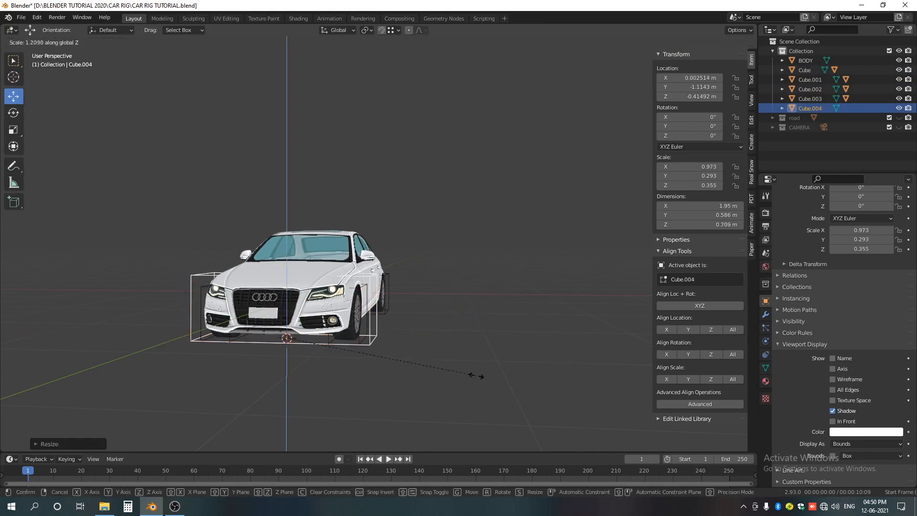
click(615, 402)
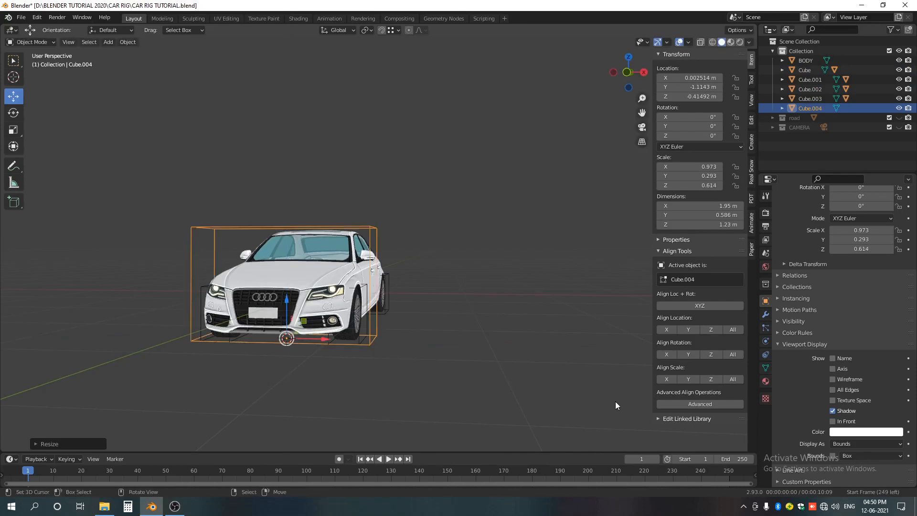
In the top view, scale Cube.004 to about 2.277 along Y and move it to about 0.187 m in Y to enclose the car.
key(KP_7)
scroll(424, 396, down, 1)
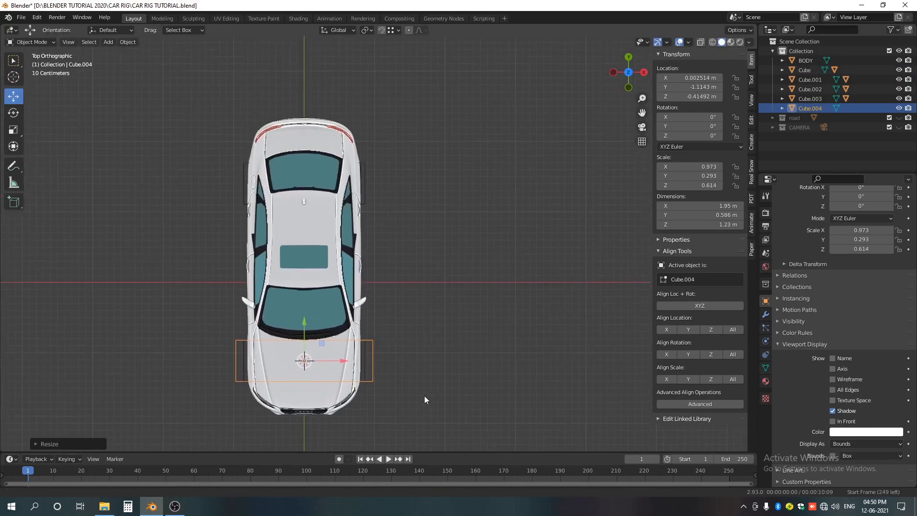
key(g)
key(y)
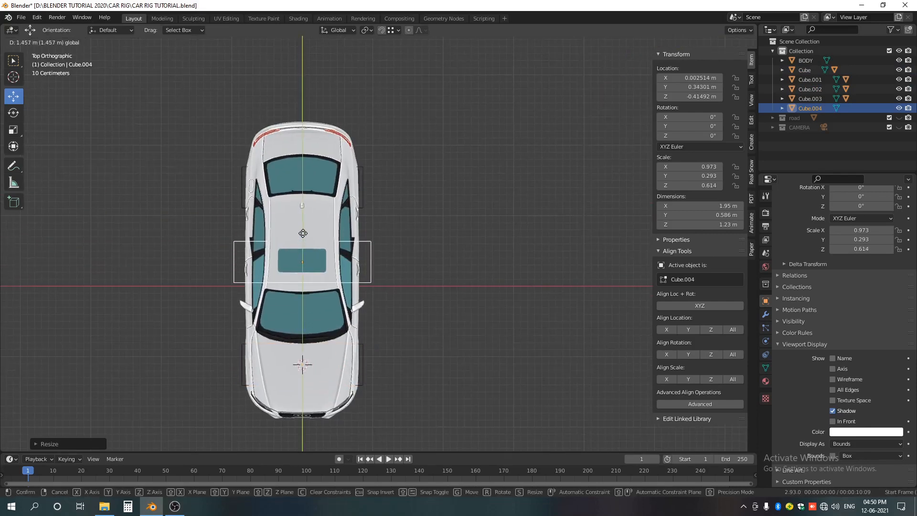
click(402, 282)
key(s)
key(y)
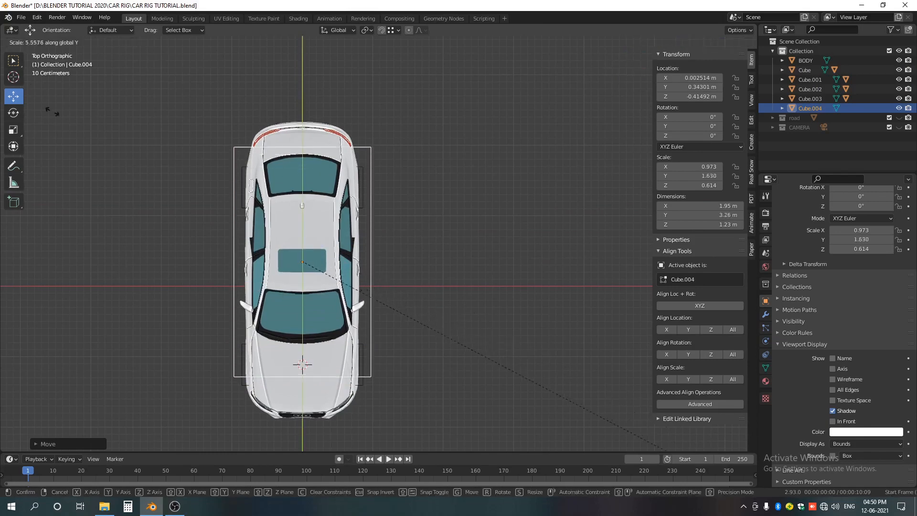
click(255, 236)
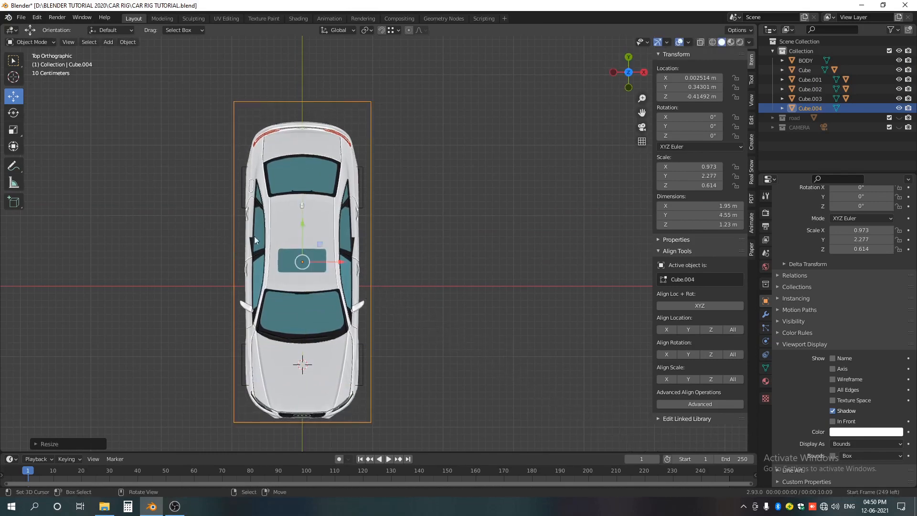
key(g)
key(y)
click(301, 243)
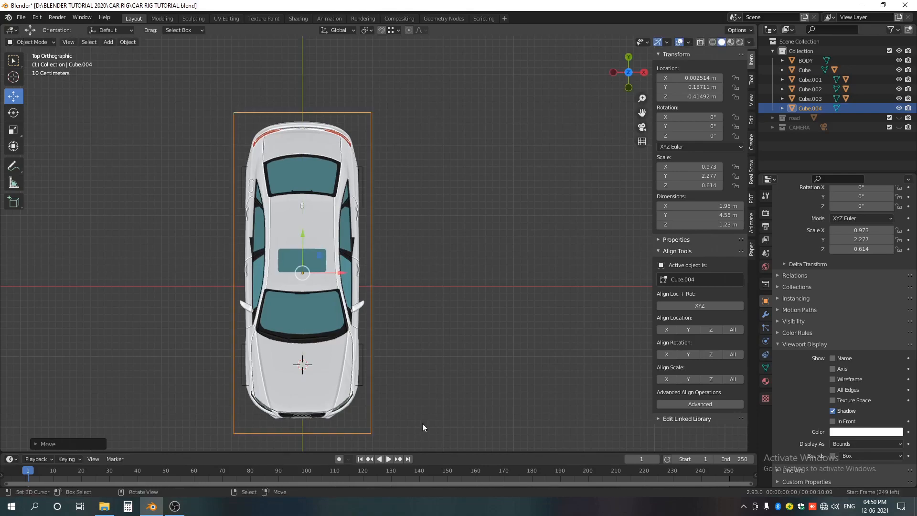
Parent the four tire boxes and BODY to the large box Cube.004 as an Object parent.
middle_drag(302, 243, 338, 341)
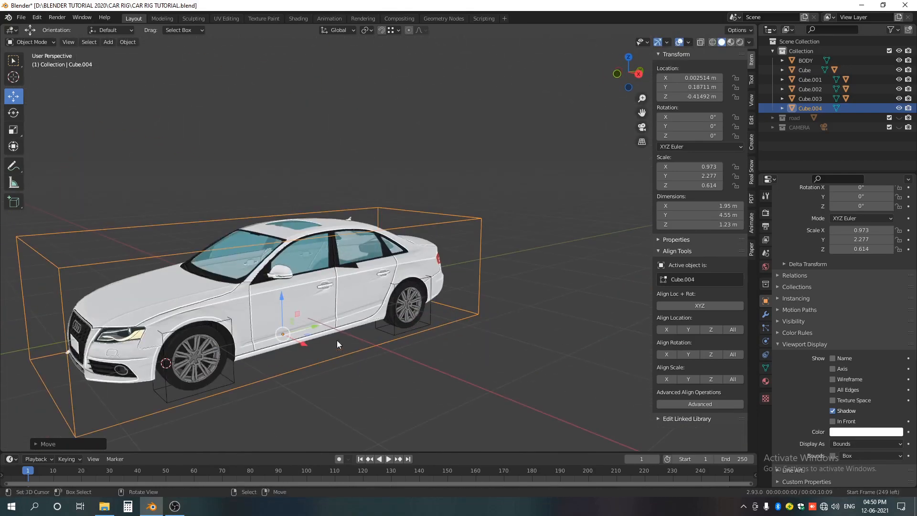
click(396, 326)
shift+click(216, 385)
middle_drag(207, 388, 338, 412)
shift+click(366, 405)
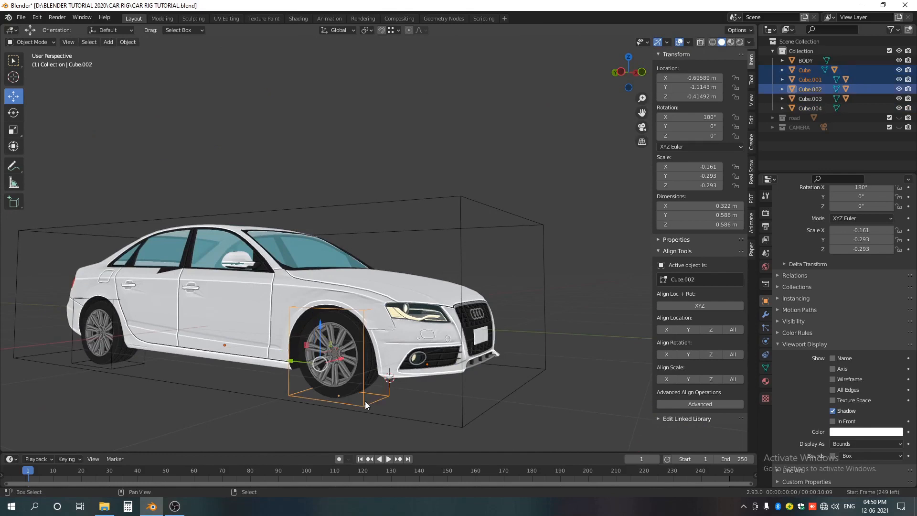
shift+click(145, 364)
shift+click(221, 319)
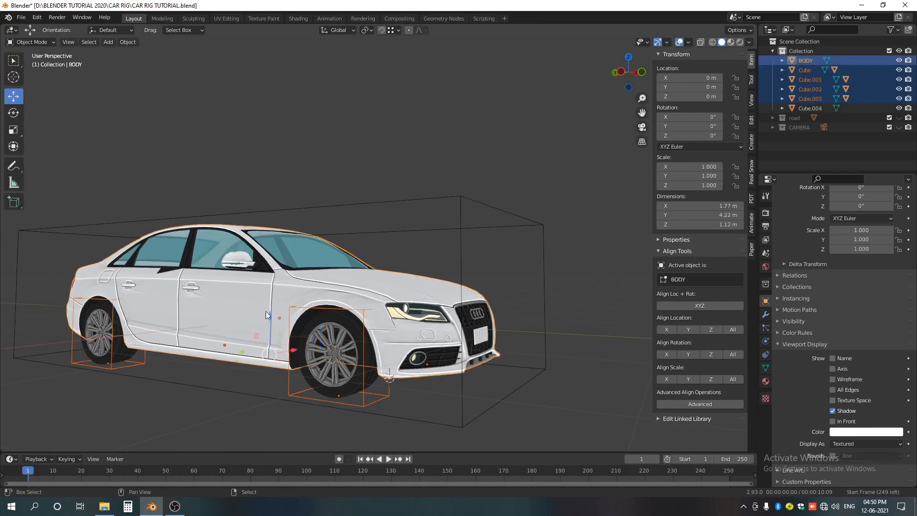
shift+click(461, 207)
key(ctrl+p)
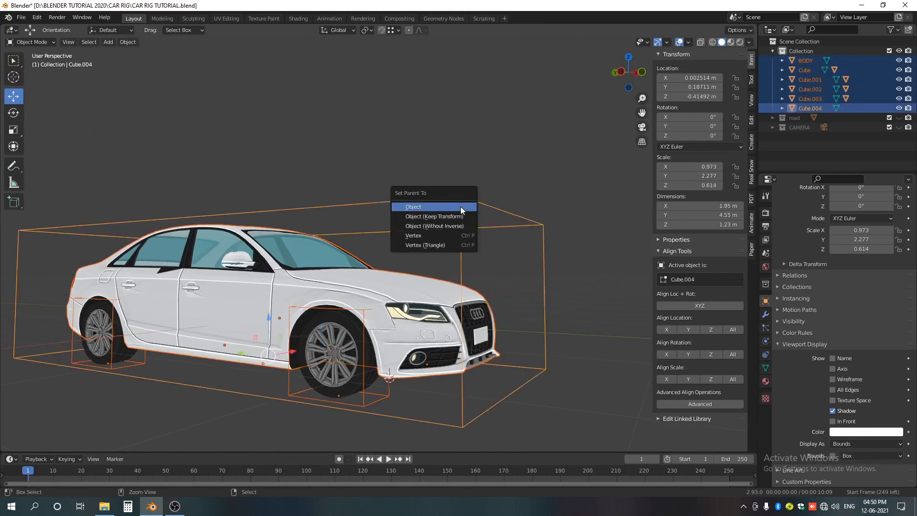
click(461, 206)
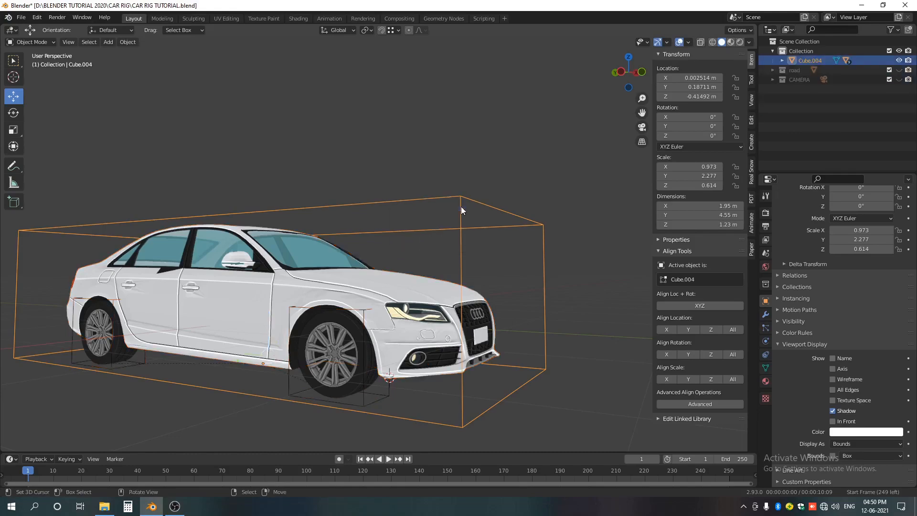
Test the parenting by trial-moving Cube.004 and trial-rotating the front tire box Cube.002, cancelling both transforms.
key(g)
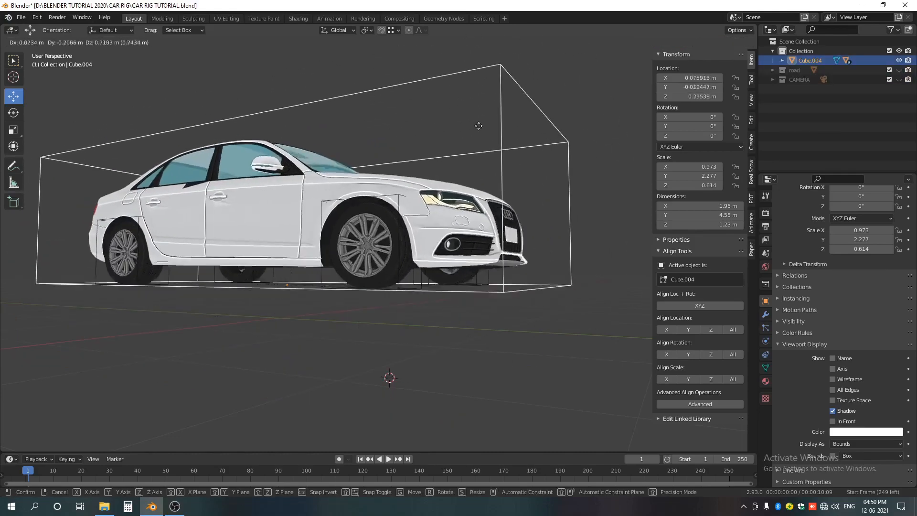
right_click(496, 109)
click(364, 395)
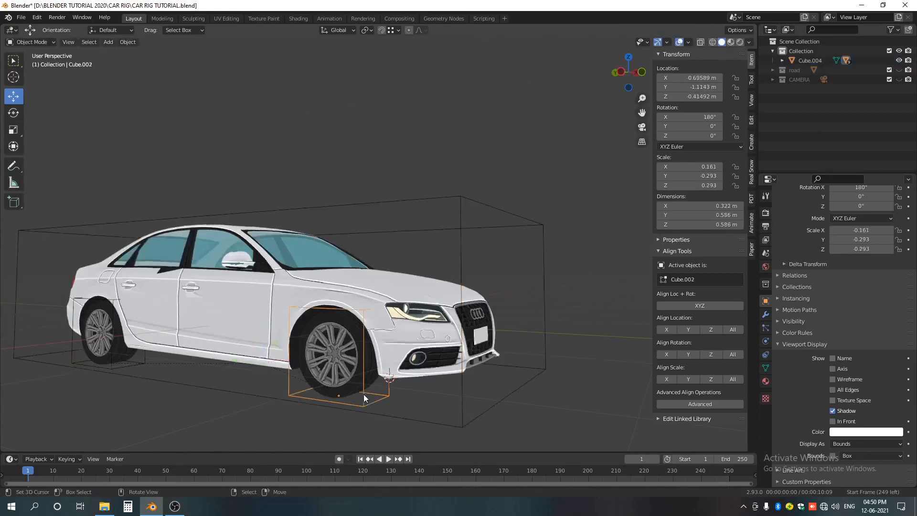
key(r)
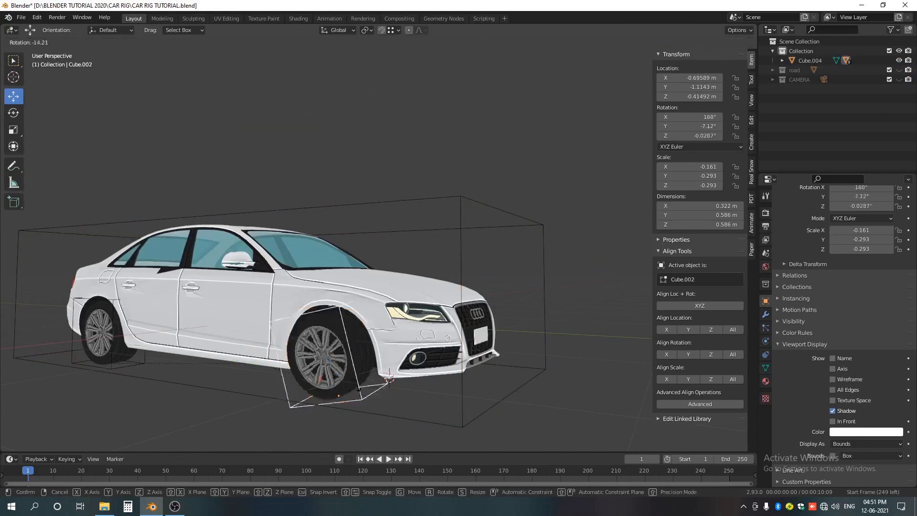
right_click(387, 378)
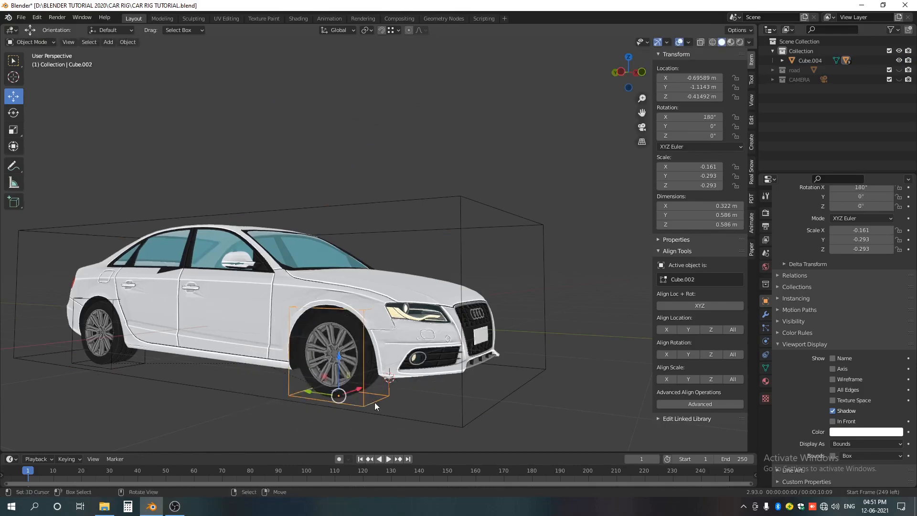
Add a driver to the X rotation of the front tire TIRE_L1 with the scripted expression var *2.
middle_drag(298, 420, 287, 349)
click(286, 349)
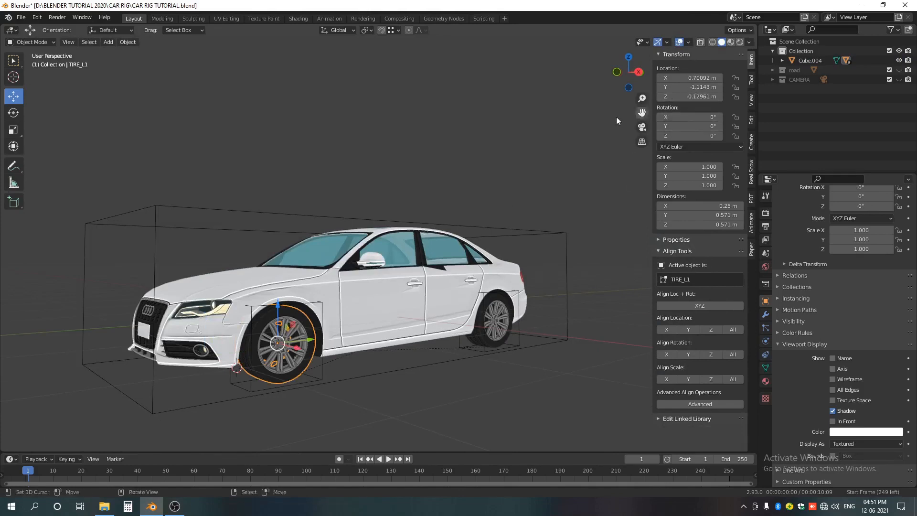
right_click(696, 117)
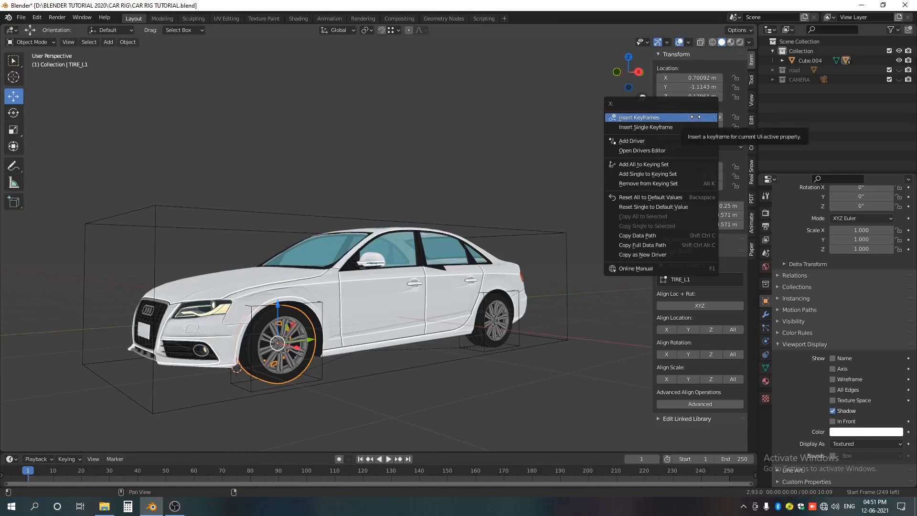
click(661, 141)
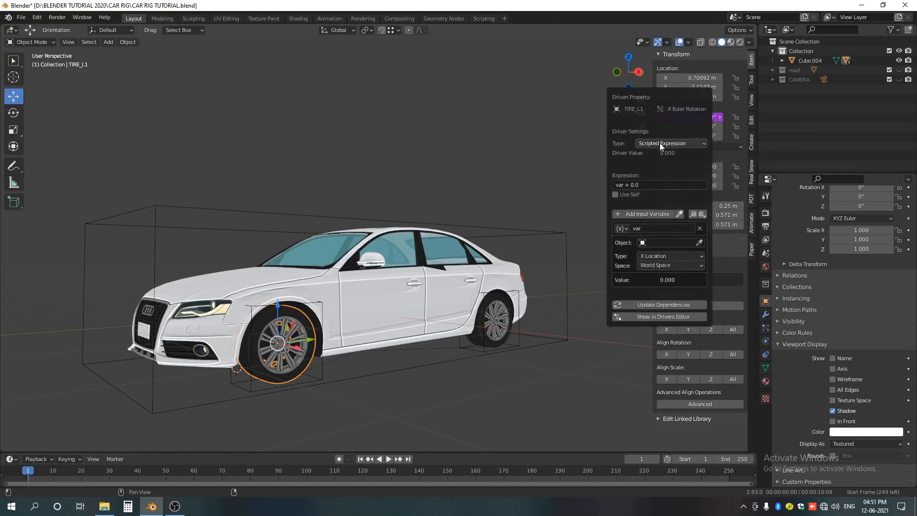
click(653, 184)
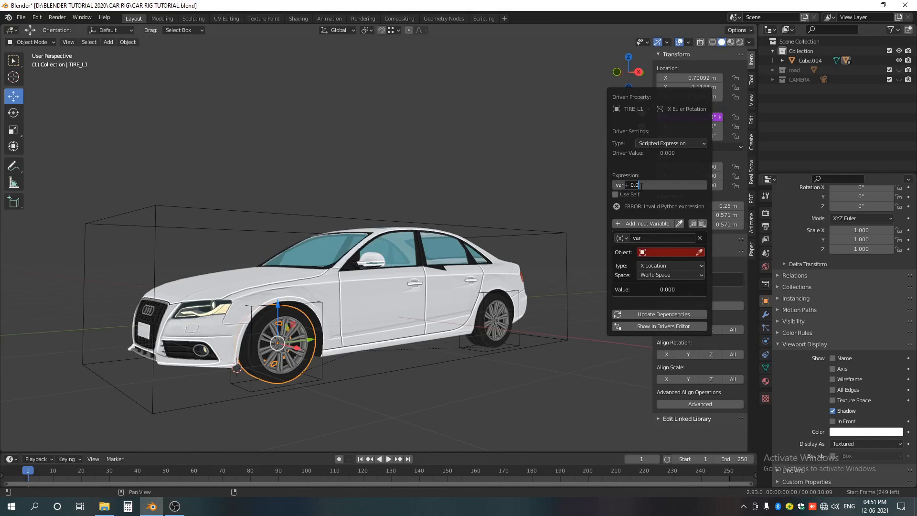
key(BackSpace)
key(BackSpace)
key(BackSpace)
key(BackSpace)
key(BackSpace)
text(*)
key(Return)
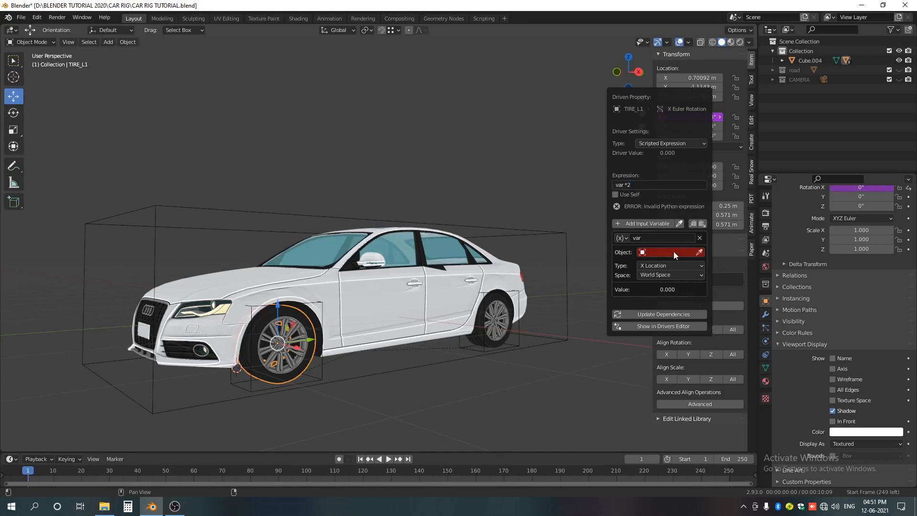
Set the driver variable's object to Cube.004 and its type to Y Location.
click(674, 251)
click(664, 323)
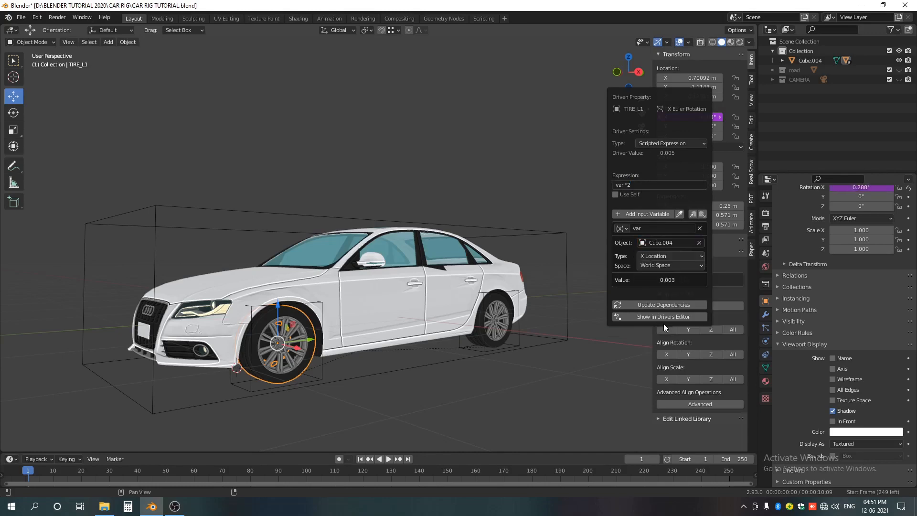
click(654, 258)
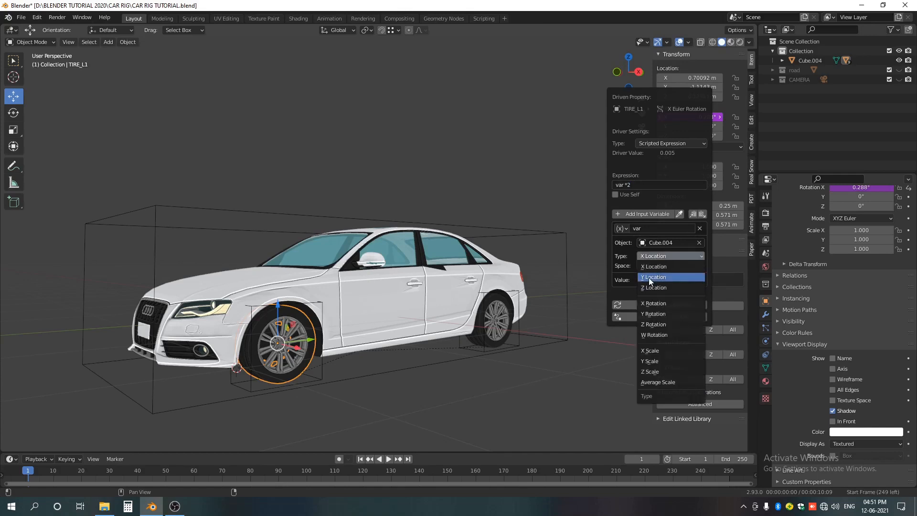
click(649, 278)
Trial-move Cube.004 along Y to check which way TIRE_L1 spins, cancelling the move.
click(405, 369)
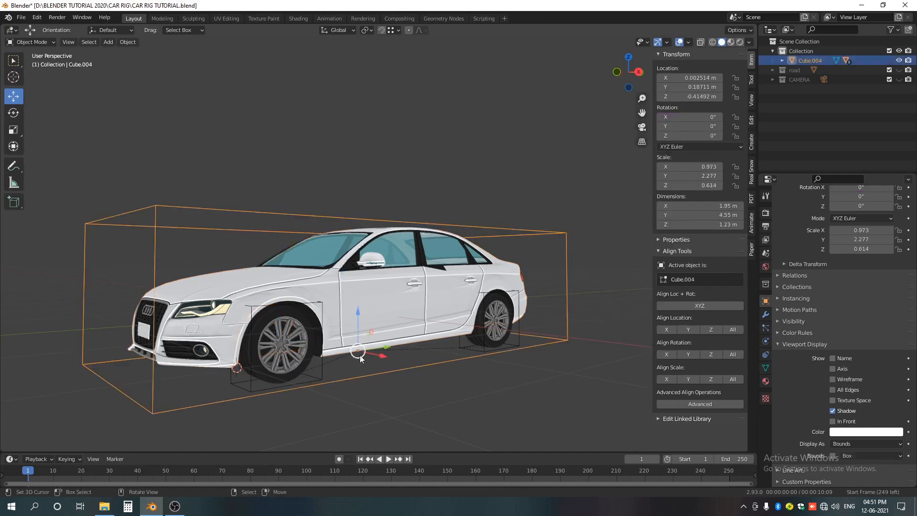
key(g)
mouse_move(386, 348)
mouse_down()
mouse_move(327, 343)
mouse_move(372, 347)
mouse_up()
right_click(375, 346)
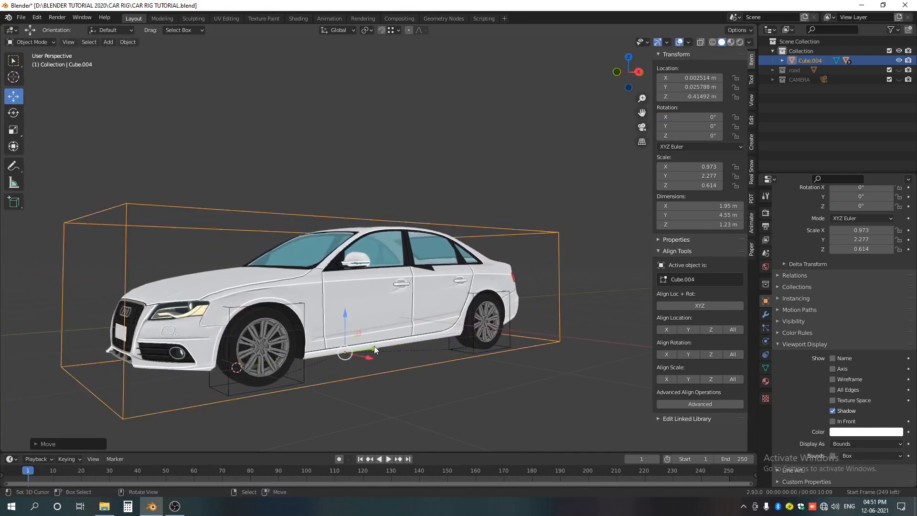
Edit the X rotation driver of TIRE_L1 so its expression is var *(-2).
click(292, 364)
right_click(677, 116)
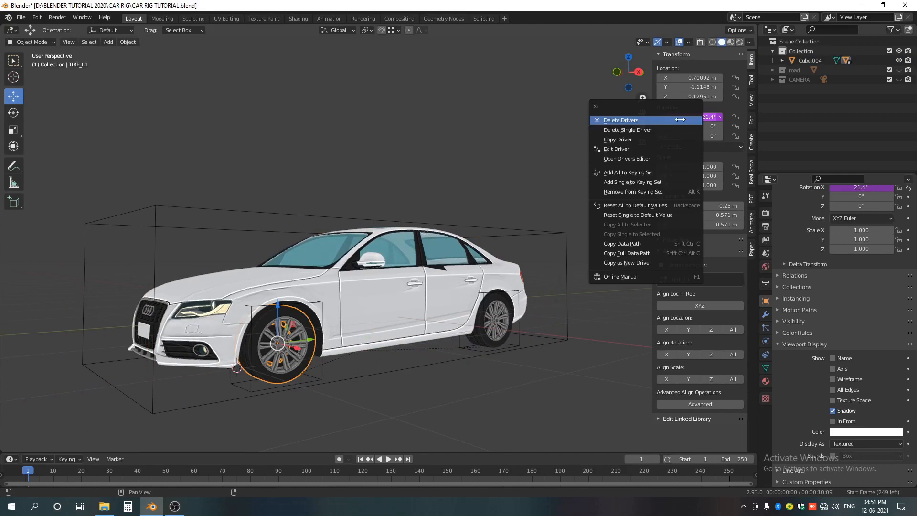
click(634, 152)
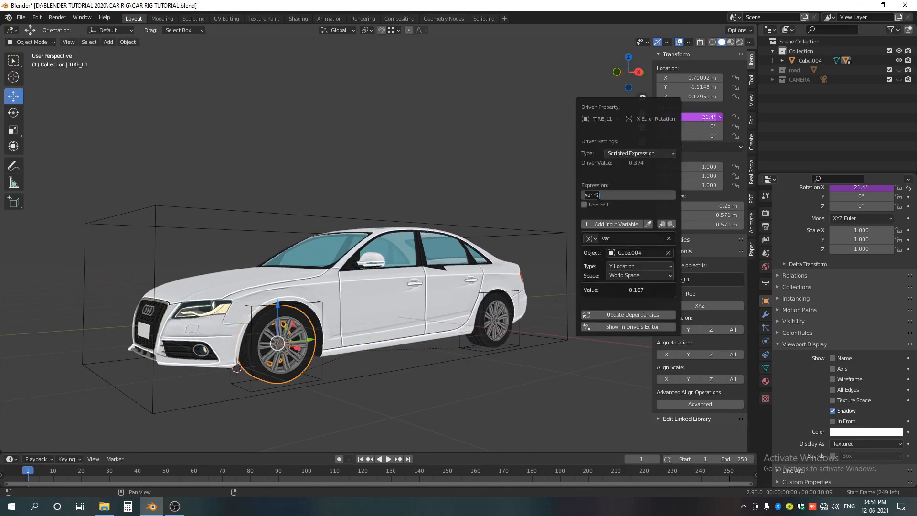
text((-2))
click(386, 306)
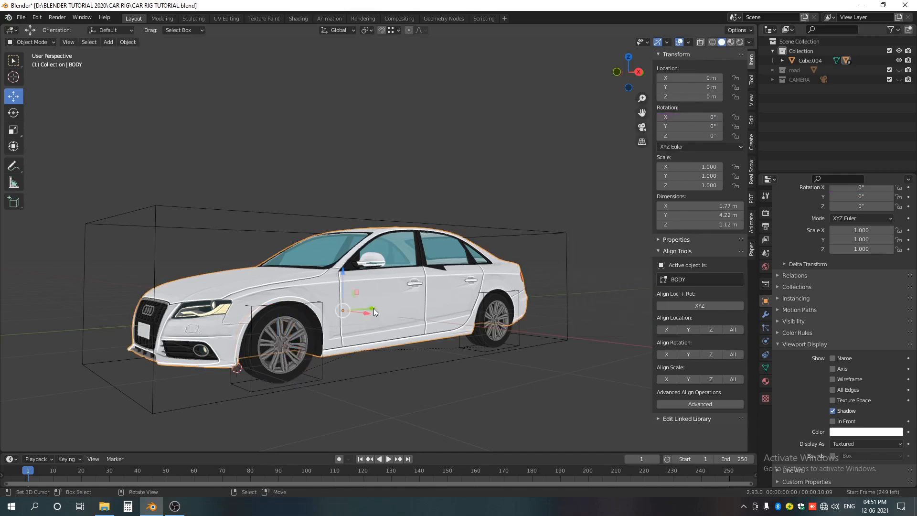
Trial-move the large box Cube.004 along Y to recheck the wheel's spin direction, cancelling the move.
click(379, 374)
key(g)
key(y)
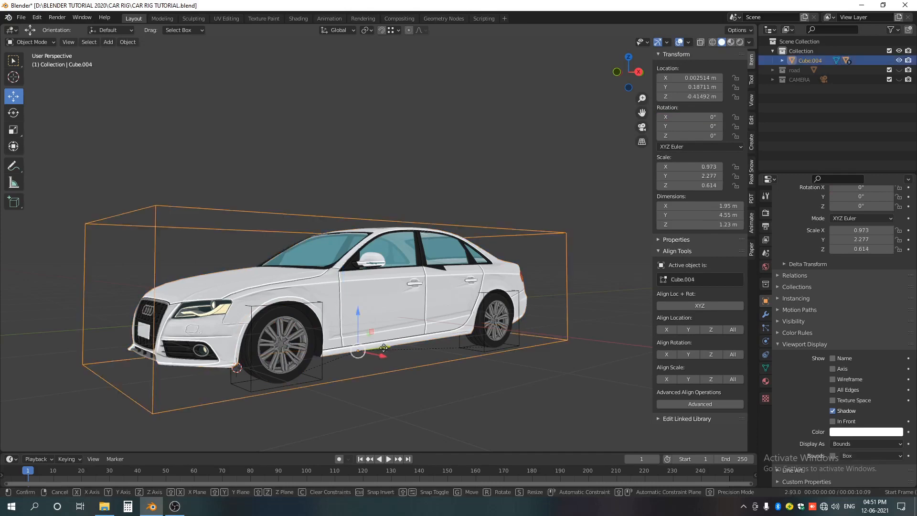
right_click(368, 358)
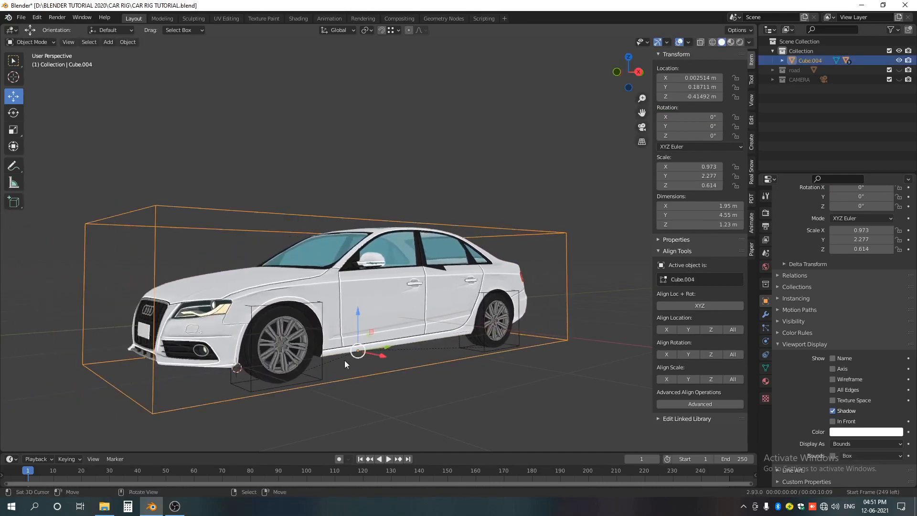
Copy the X rotation driver of TIRE_L1 and paste it onto the X rotation of TIRE_L2.
click(294, 366)
right_click(690, 117)
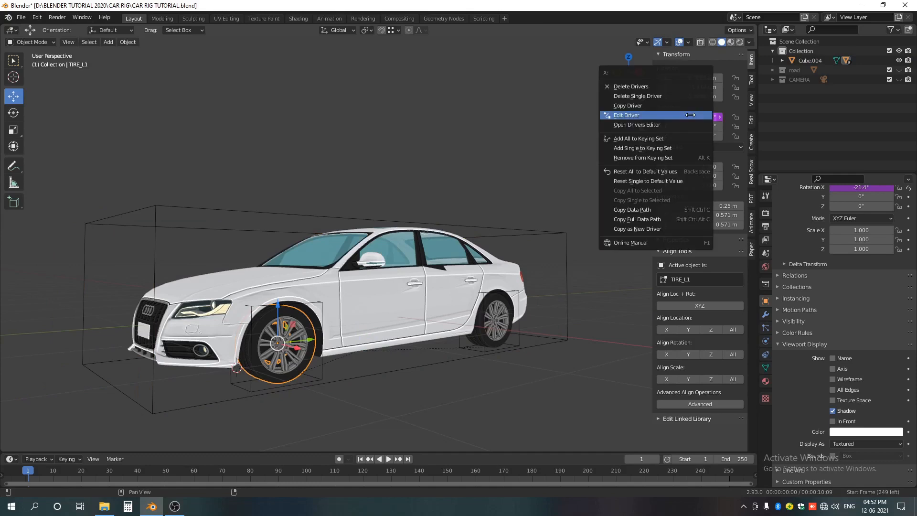
click(495, 316)
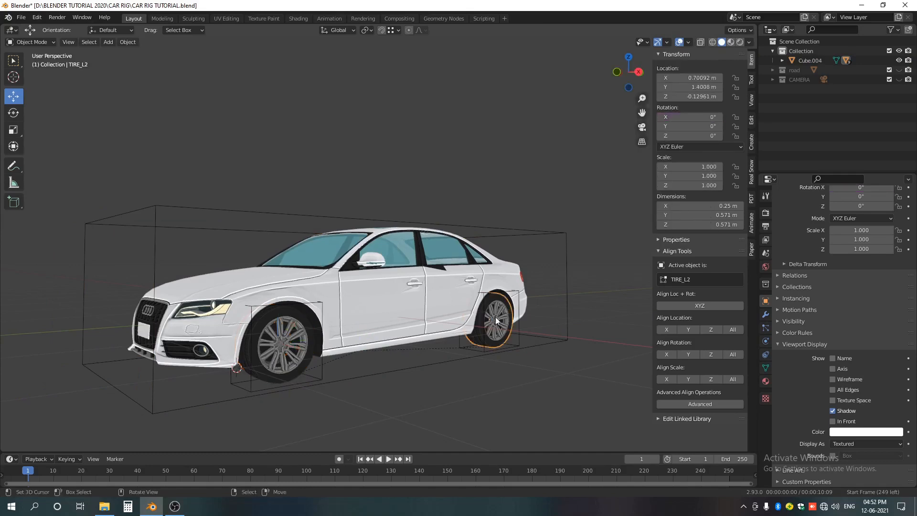
right_click(688, 117)
click(664, 143)
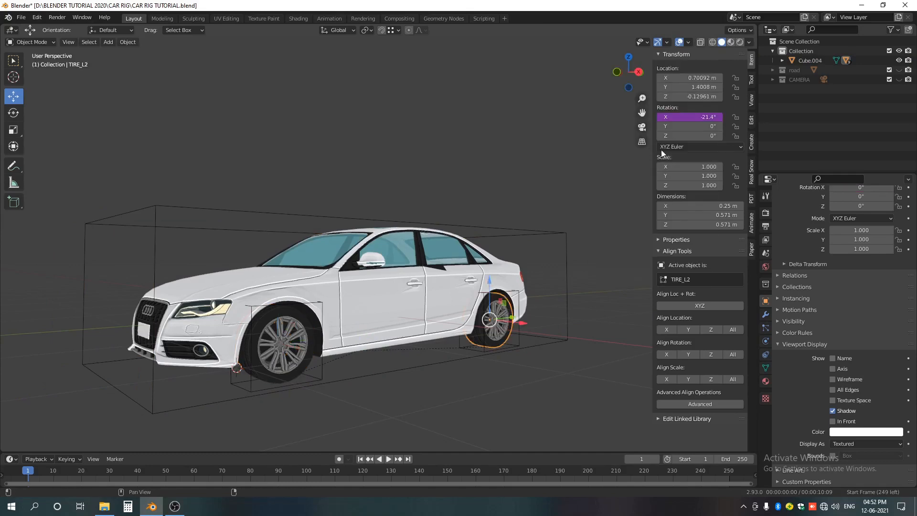
Paste the copied driver onto the X rotation of TIRE_R1 and TIRE_R2.
middle_drag(274, 319, 450, 323)
click(451, 323)
right_click(688, 116)
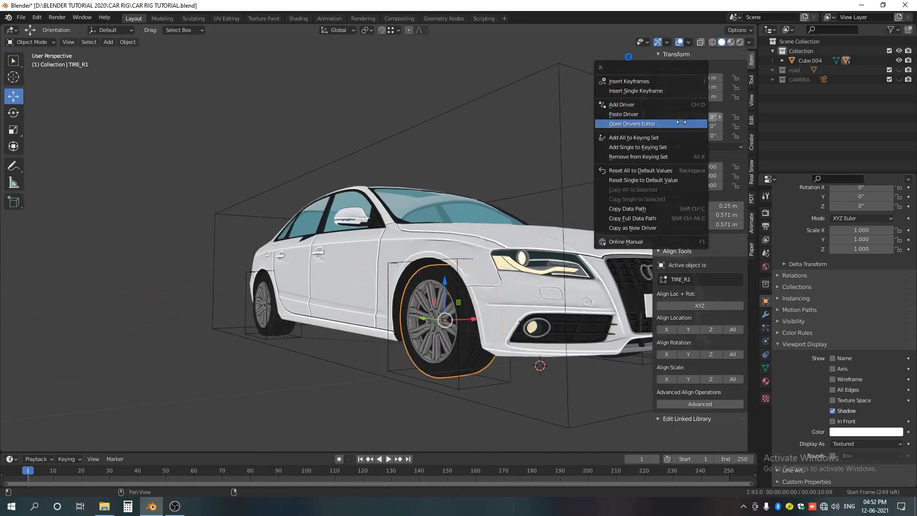
click(646, 115)
click(255, 310)
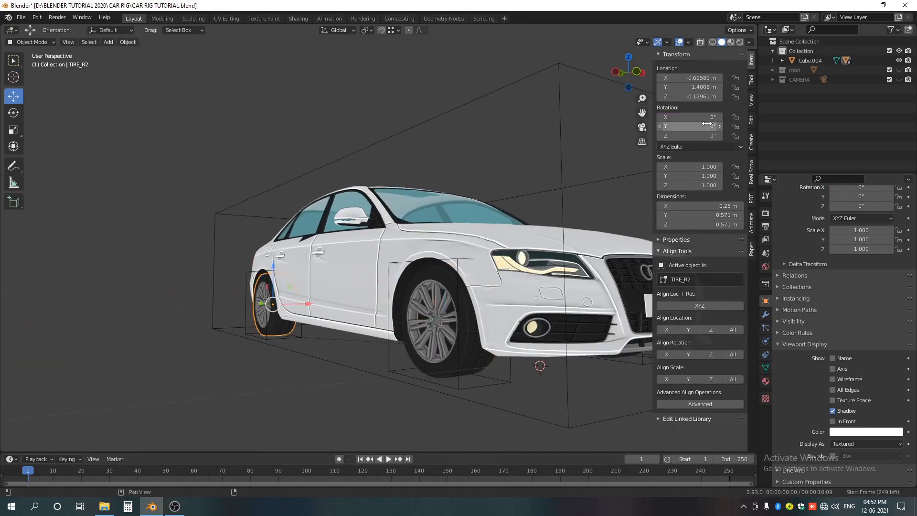
right_click(672, 119)
click(668, 121)
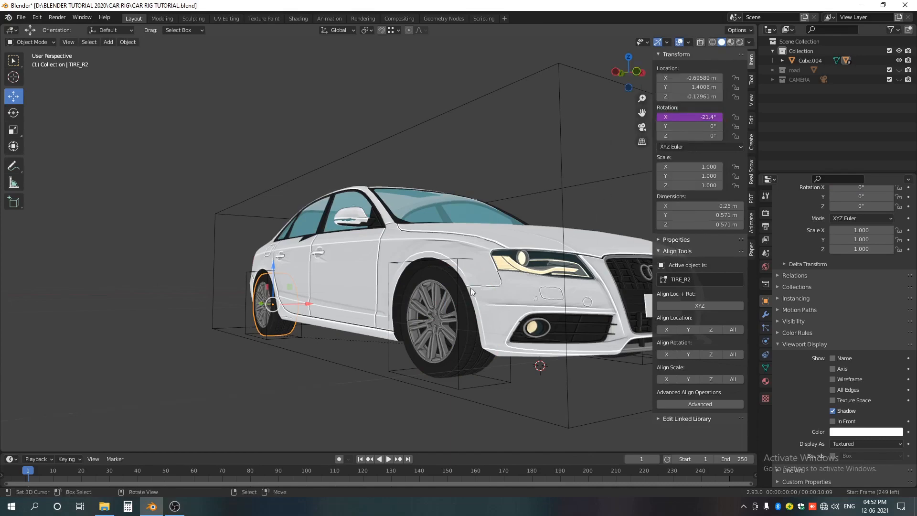
Test the rolling of all driven wheels by trial-moving Cube.004 freely and along Y, leaving the box at its original position.
middle_drag(471, 288, 369, 300)
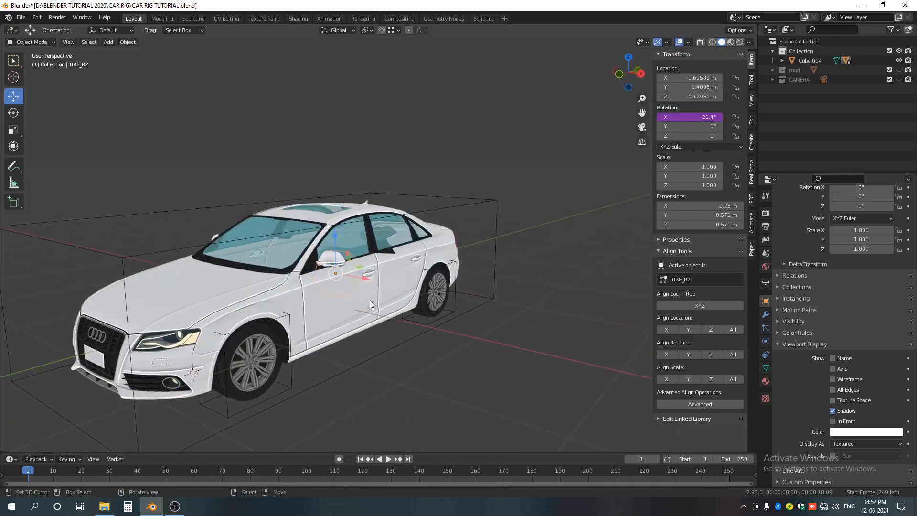
click(369, 300)
key(KP_Decimal)
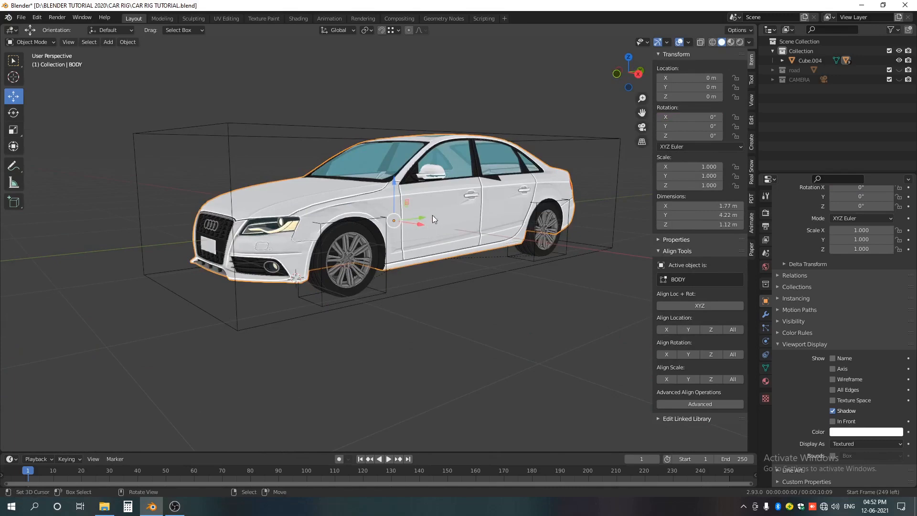
click(451, 281)
key(g)
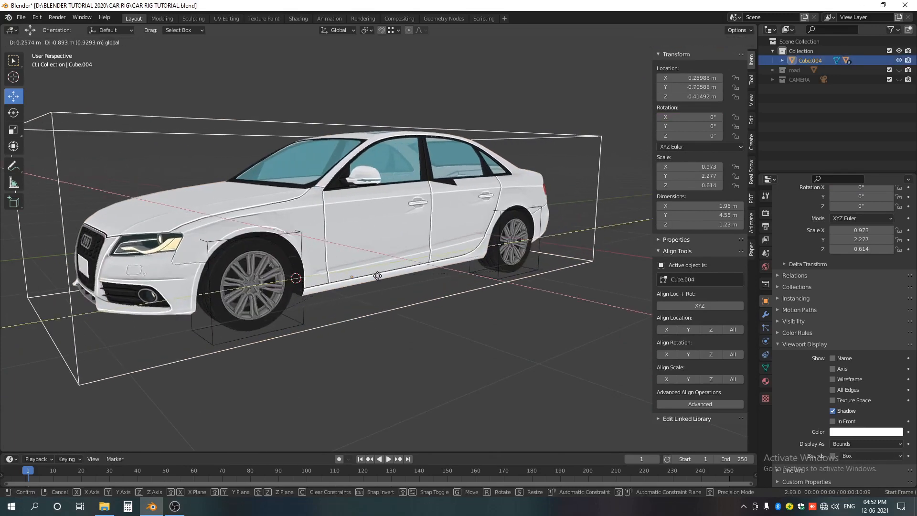
right_click(440, 259)
key(g)
key(y)
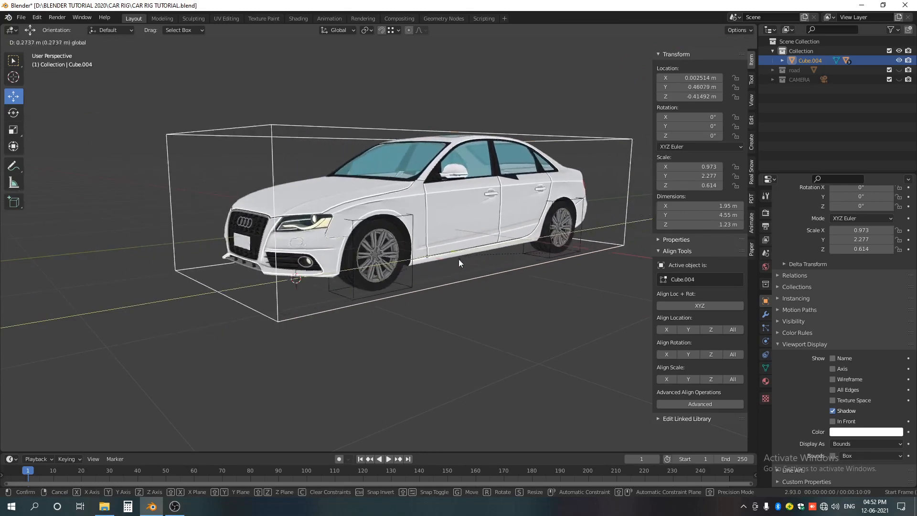
click(462, 257)
Add a driver to the Z rotation of TIRE_L1 with the scripted expression var *1.5.
scroll(430, 296, up, 5)
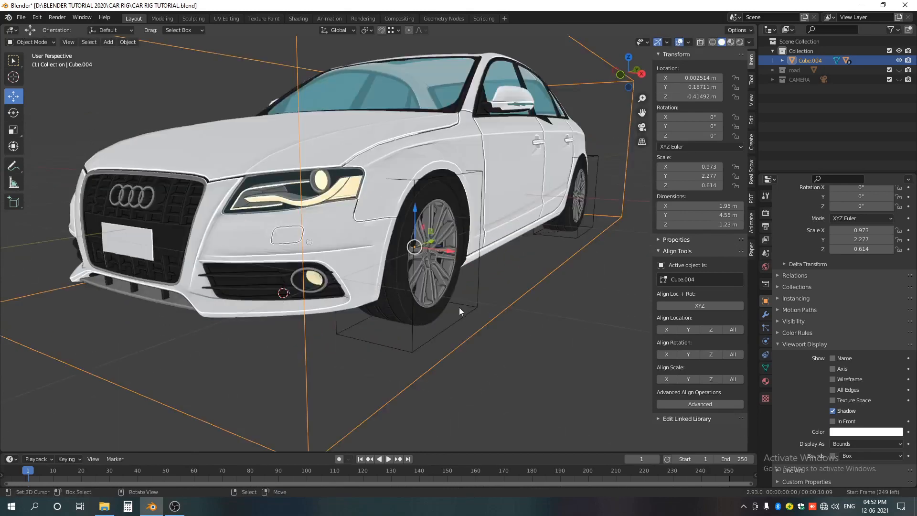
click(443, 299)
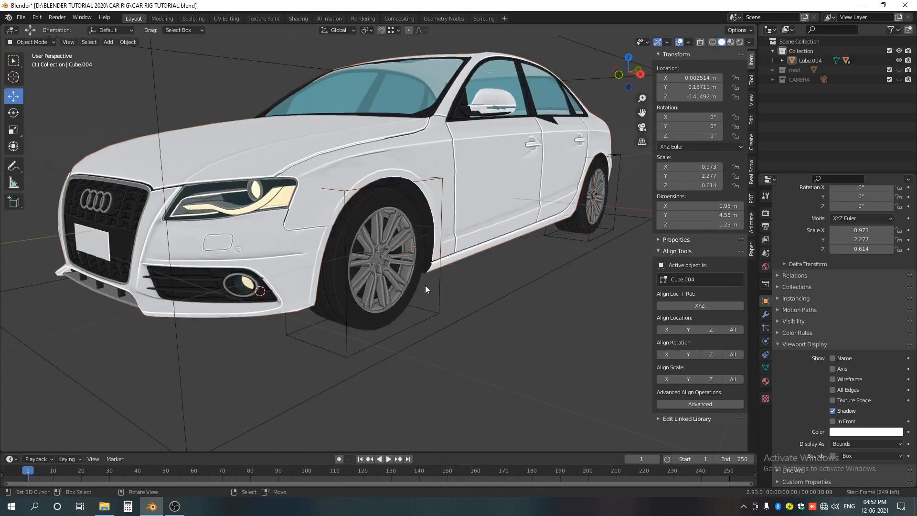
click(404, 281)
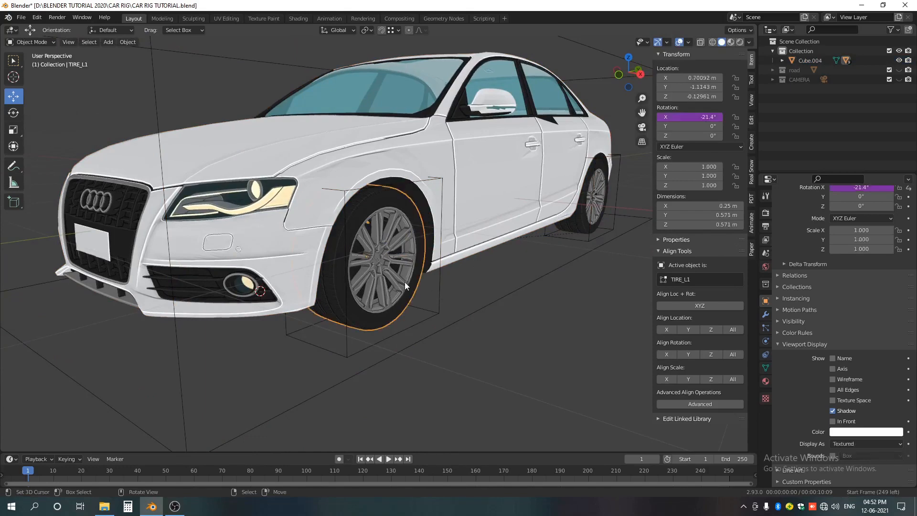
right_click(662, 136)
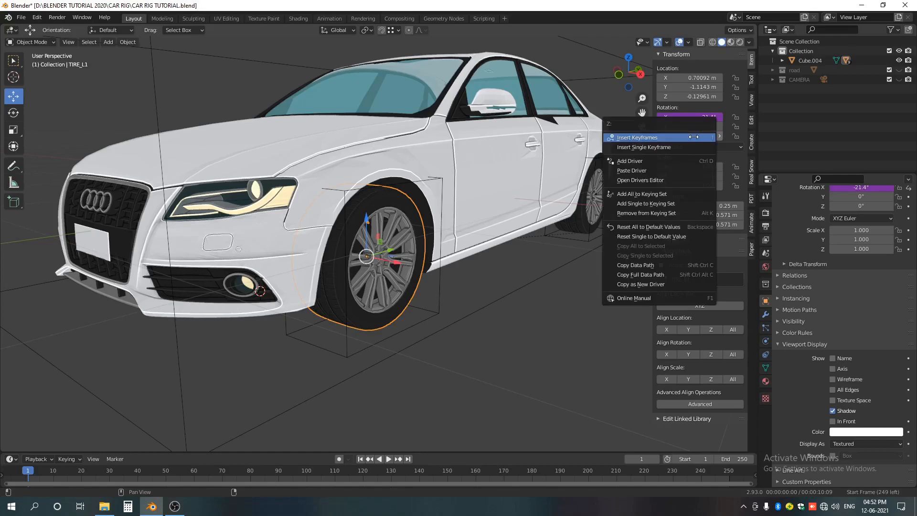
click(658, 162)
click(636, 203)
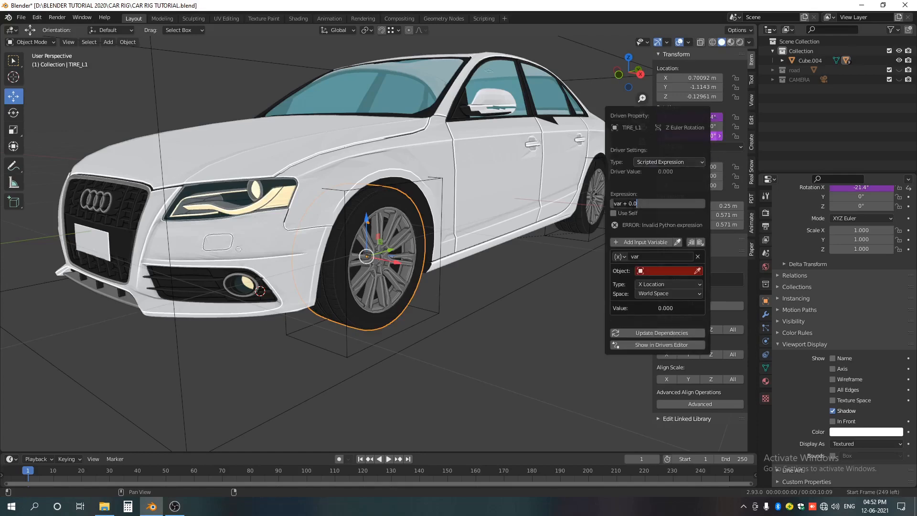
key(BackSpace)
key(BackSpace)
key(BackSpace)
key(BackSpace)
key(BackSpace)
text(*)
key(Return)
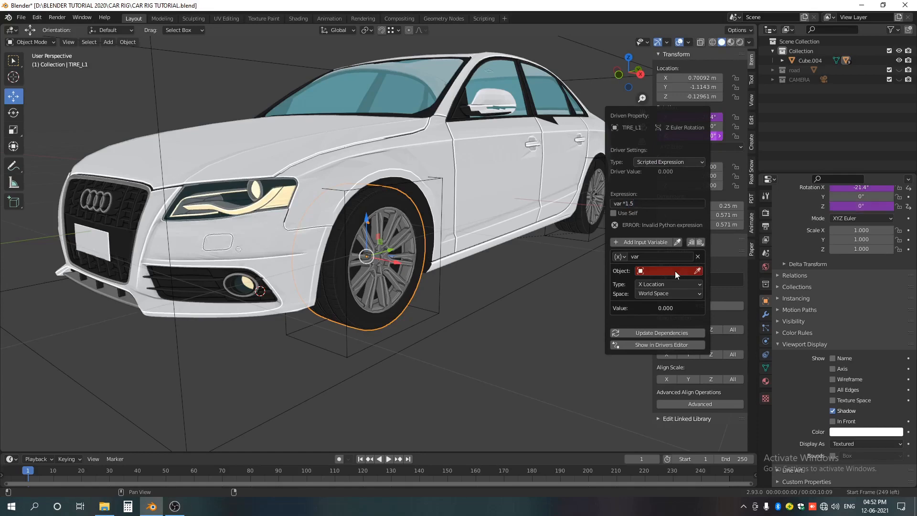
Set the variable of TIRE_L1's Z rotation driver to read the Z Rotation of Cube.004.
click(673, 270)
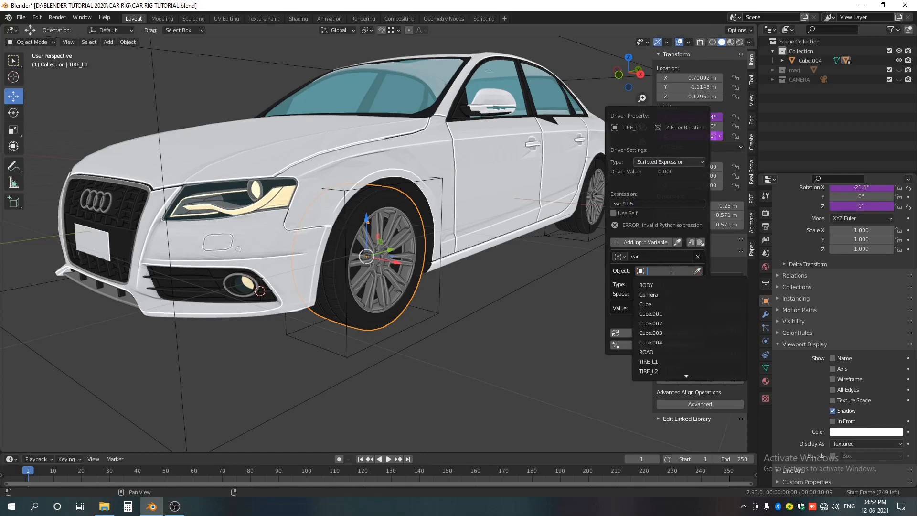
click(662, 342)
click(648, 274)
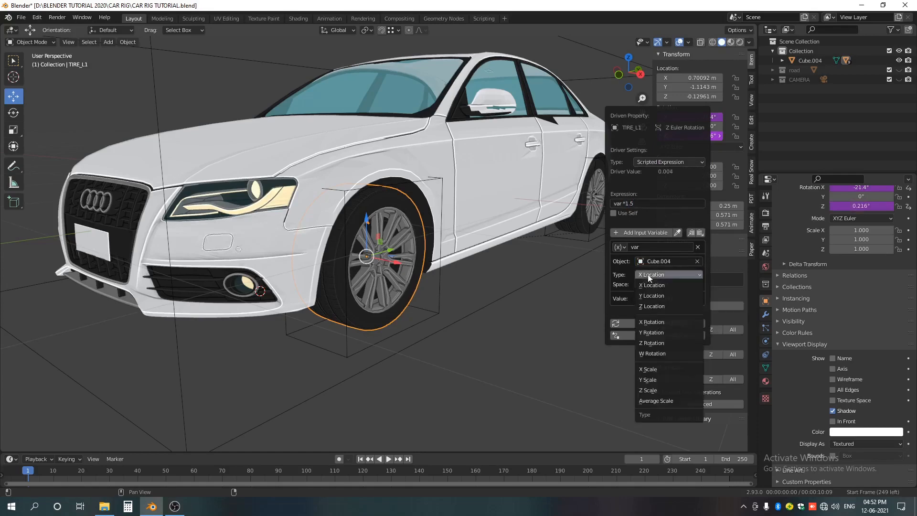
click(658, 343)
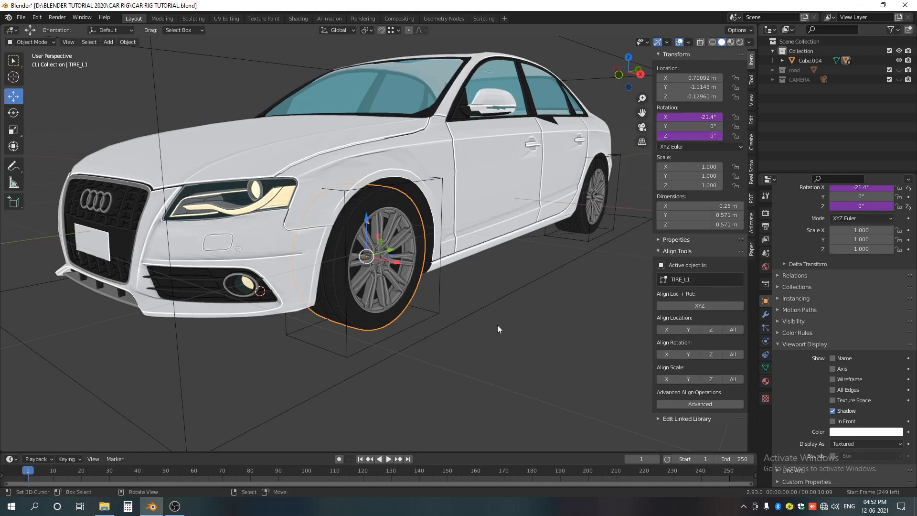
Test the steering of TIRE_L1 by trial-rotating Cube.004 around Z, leaving the box at its original rotation.
right_click(485, 308)
key(r)
key(z)
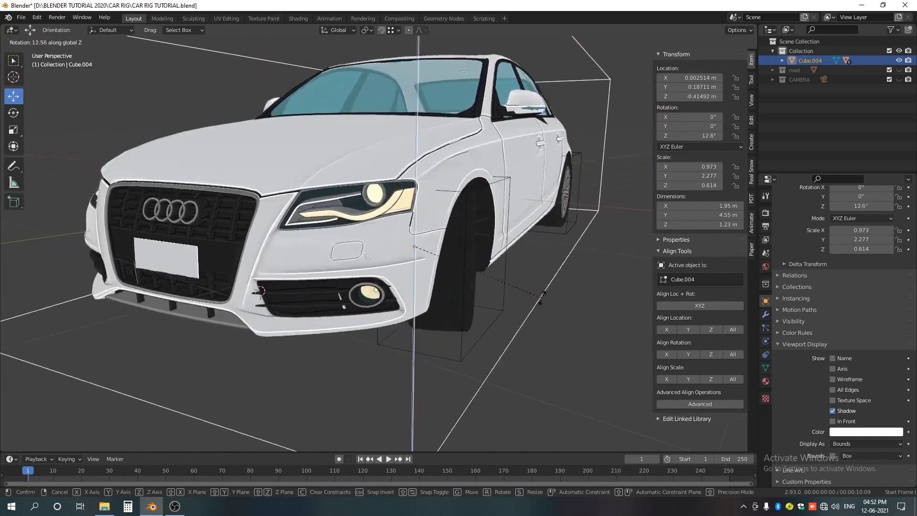
key(Escape)
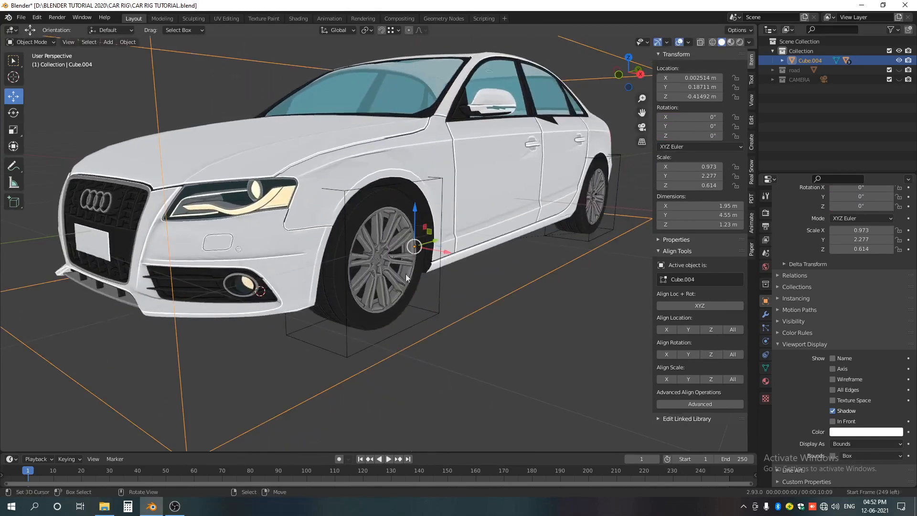
Copy the Z rotation driver of TIRE_L1 and paste it onto the Z rotation of TIRE_R1.
right_click(405, 274)
right_click(699, 138)
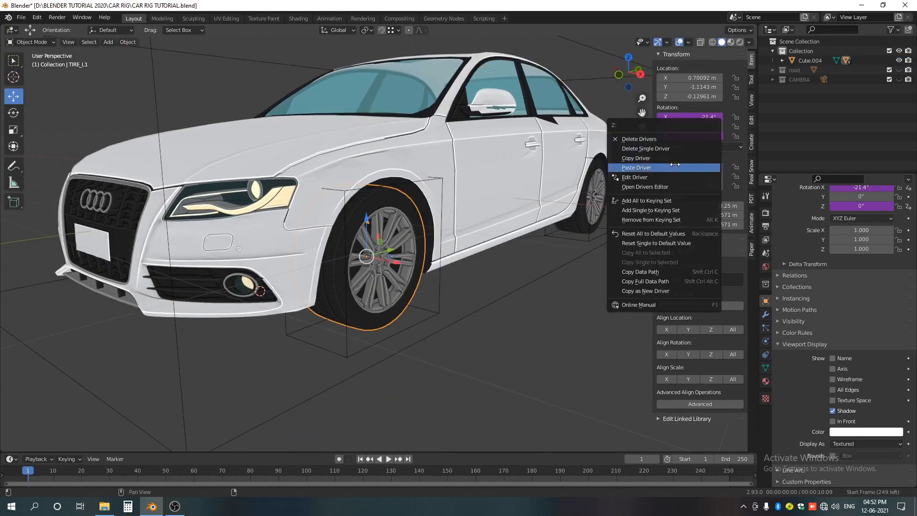
click(660, 158)
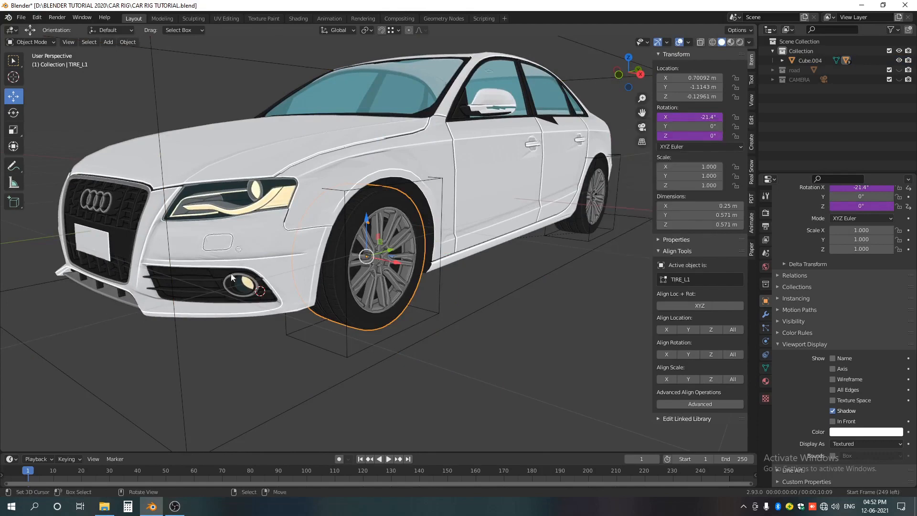
middle_drag(232, 275, 346, 269)
scroll(345, 269, down, 5)
scroll(239, 299, up, 3)
right_click(282, 290)
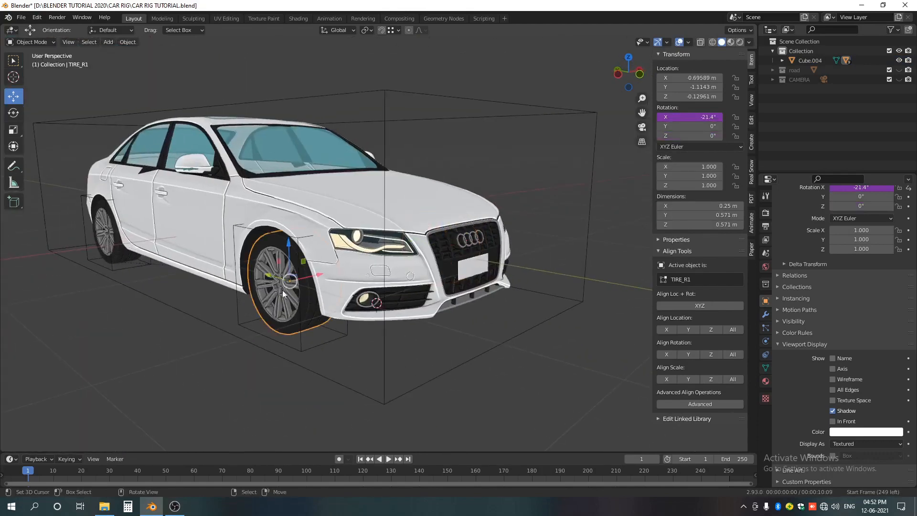
right_click(699, 136)
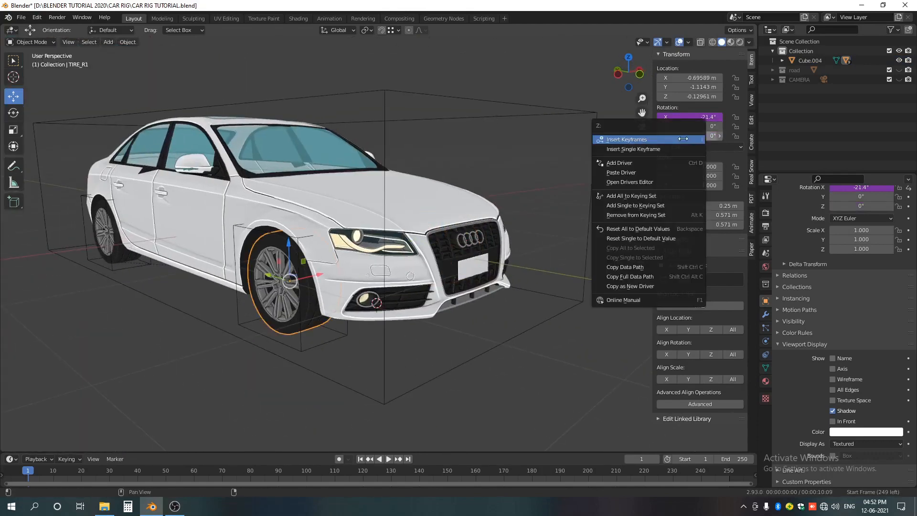
click(638, 172)
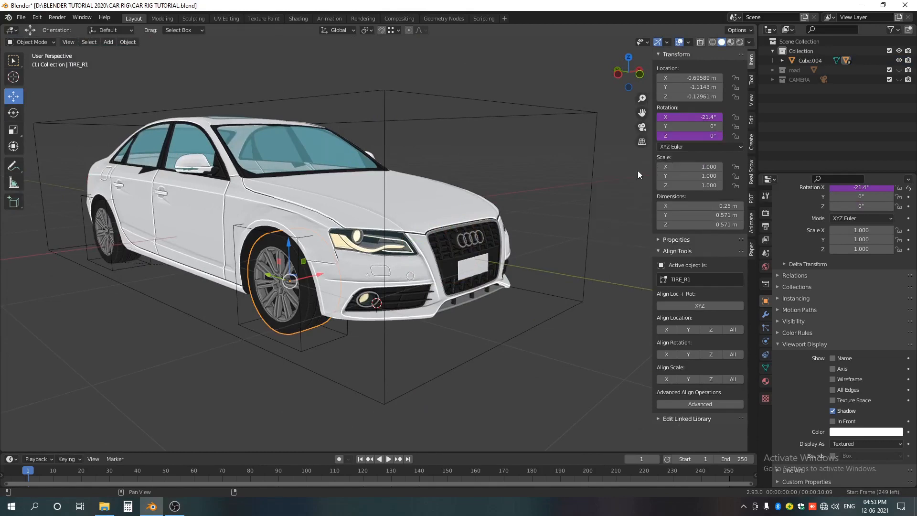
Test the steering of both front tires by trial-rotating Cube.004 around Z without keeping the rotation.
click(421, 371)
click(428, 382)
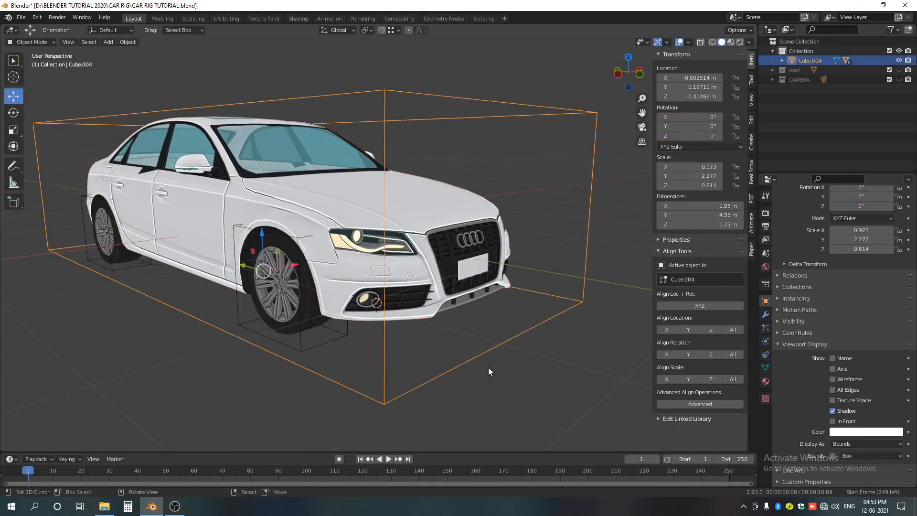
key(r)
key(z)
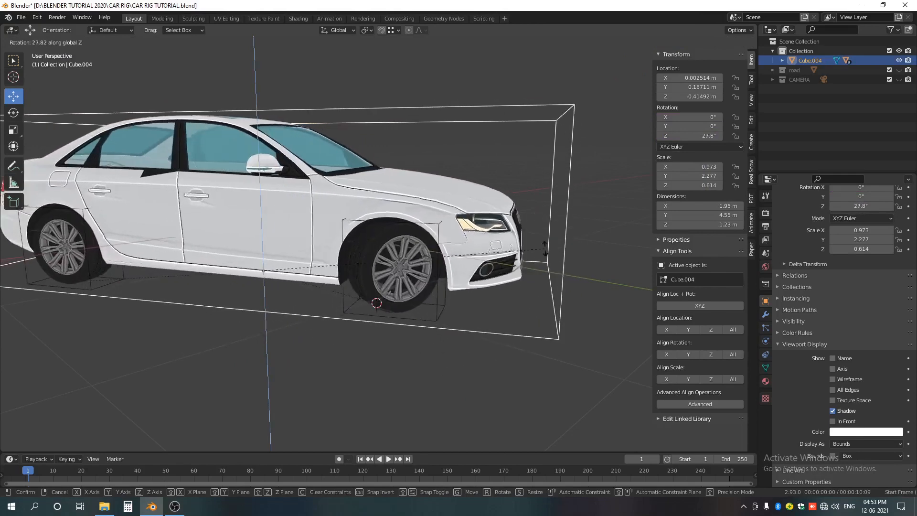
key(Escape)
Test the wheel motion by moving Cube.004 along Y, and undo the move.
scroll(442, 353, down, 4)
scroll(357, 310, up, 3)
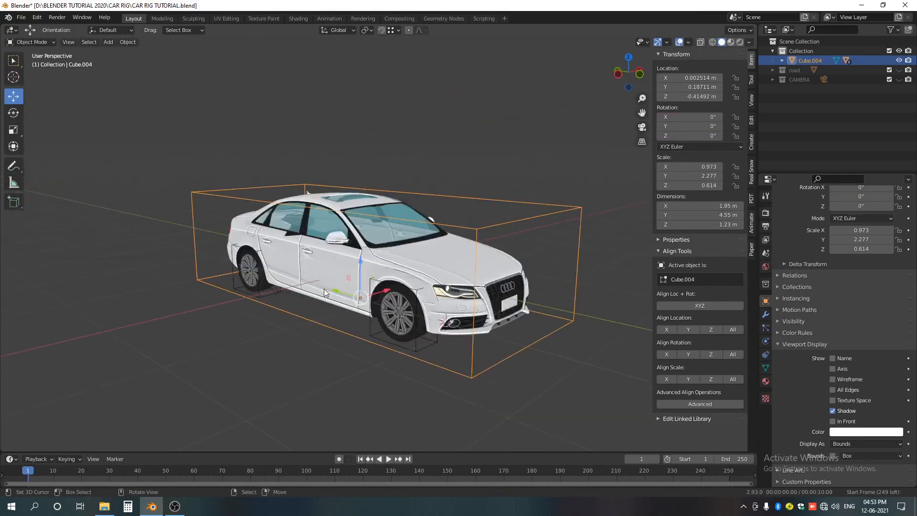
key(g)
key(y)
click(339, 295)
key(ctrl+z)
middle_drag(473, 301, 386, 313)
key(ctrl+z)
Unhide the road collection in the viewport to show the road under the car.
scroll(420, 306, down, 3)
scroll(389, 314, up, 3)
middle_drag(419, 339, 507, 287)
scroll(459, 320, down, 3)
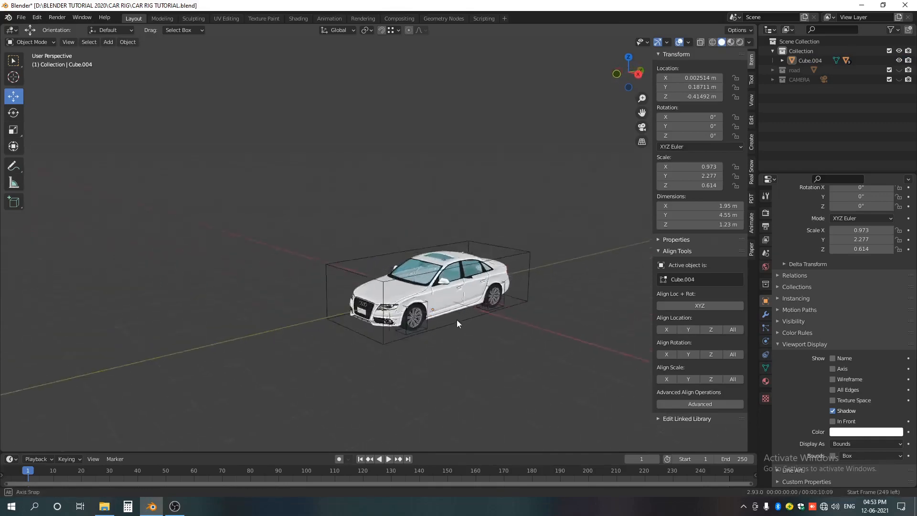
middle_drag(458, 320, 447, 311)
scroll(451, 347, up, 3)
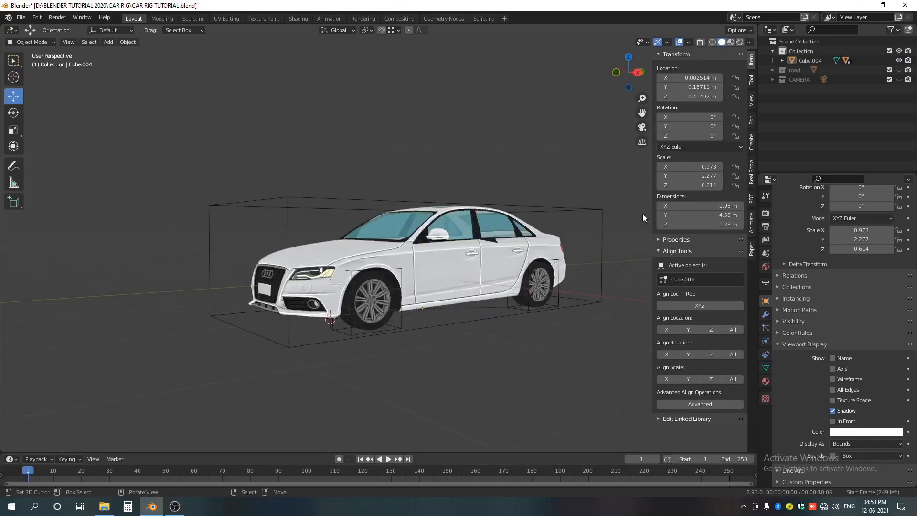
click(899, 71)
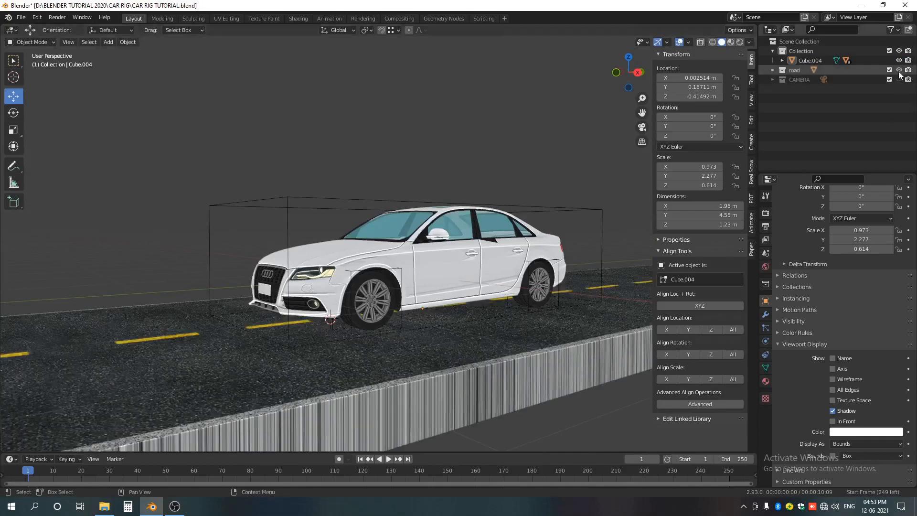
scroll(487, 276, down, 3)
middle_drag(487, 275, 480, 283)
scroll(481, 283, up, 4)
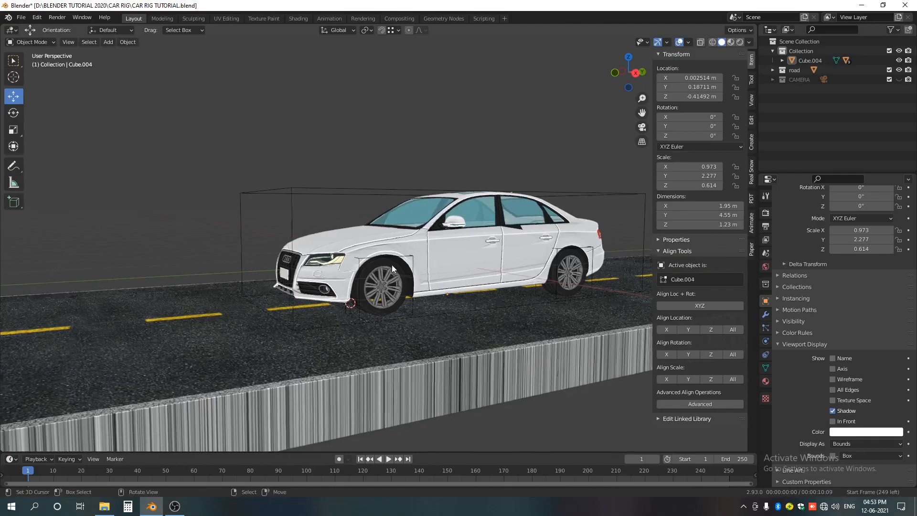
scroll(392, 265, up, 4)
scroll(433, 315, down, 4)
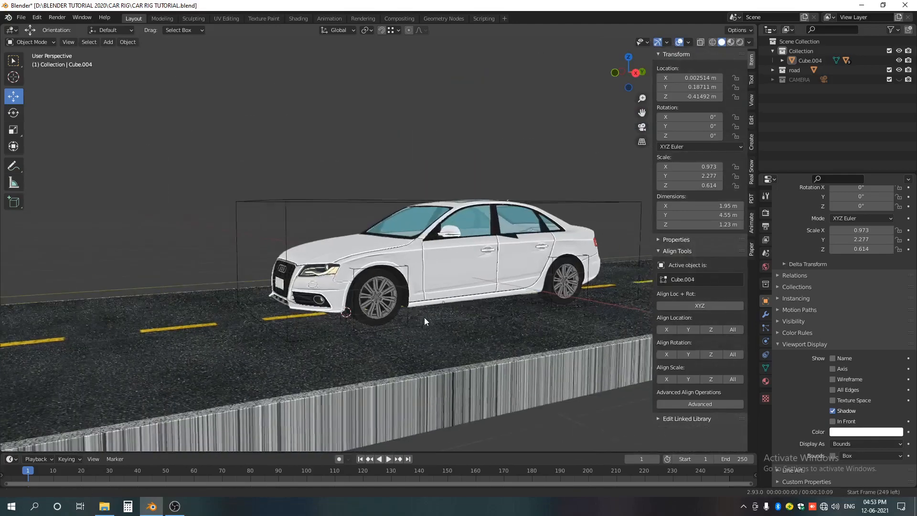
Add a Shrinkwrap constraint to Cube, the box around TIRE_L1, with ROAD as target and Project as mode.
click(402, 313)
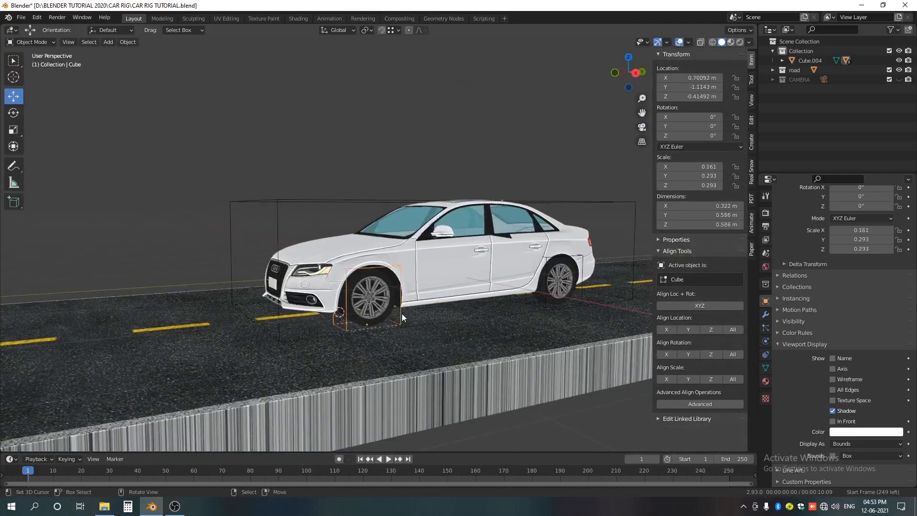
click(766, 381)
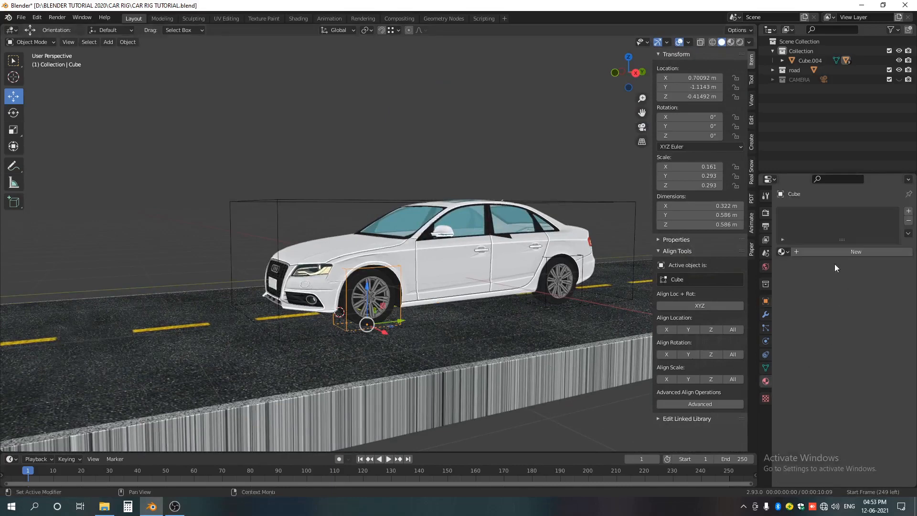
click(766, 355)
click(840, 210)
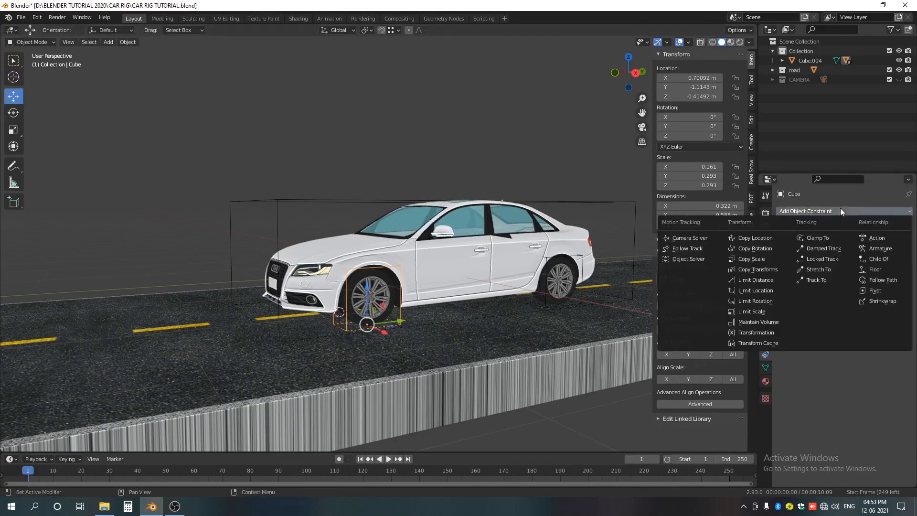
click(869, 301)
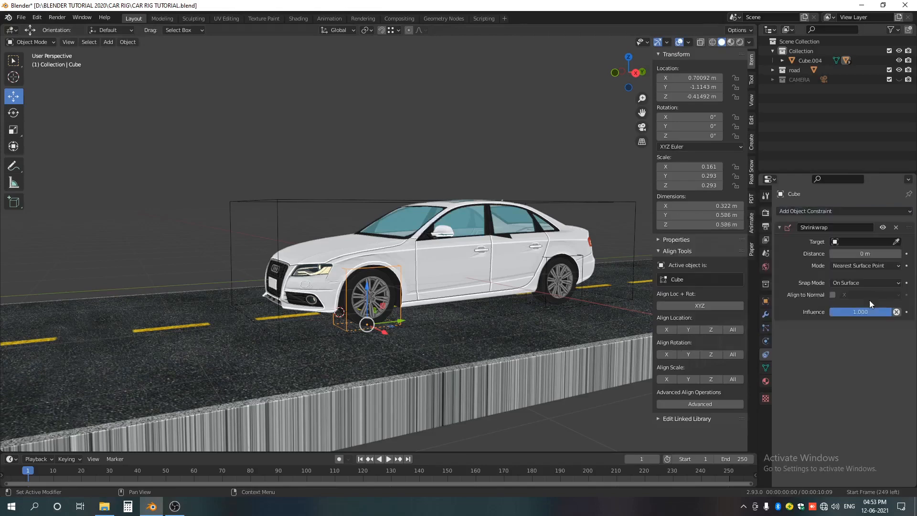
click(865, 242)
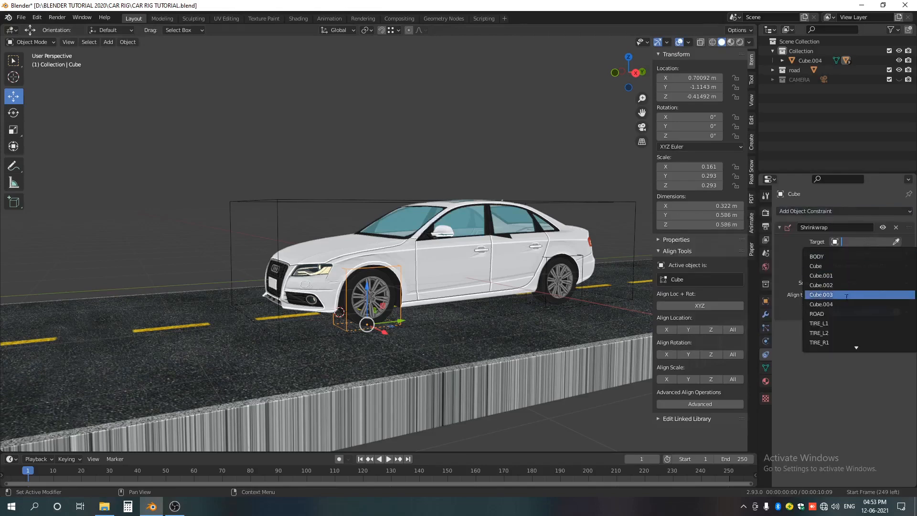
click(835, 312)
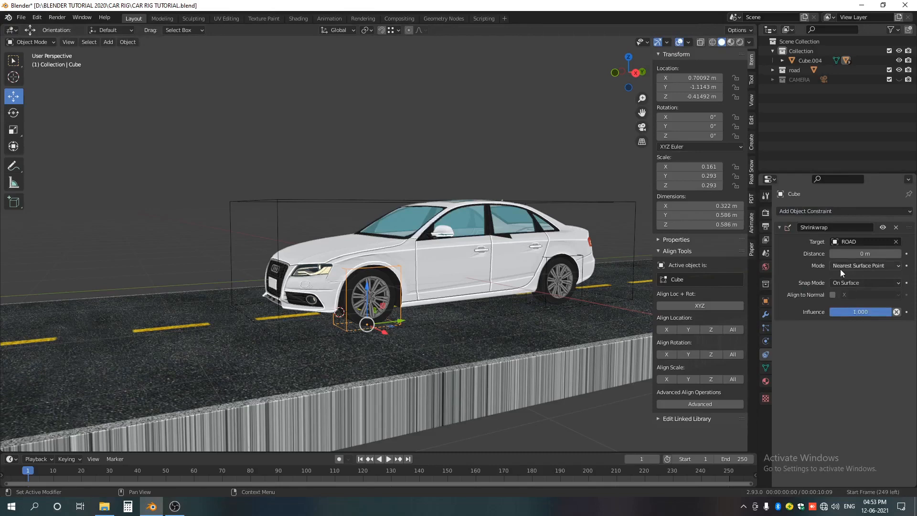
click(871, 265)
click(862, 283)
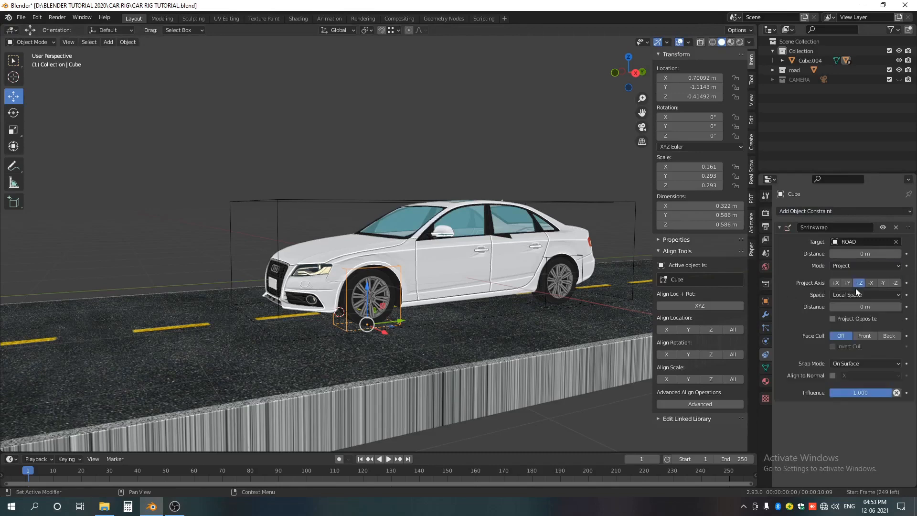
Test the first wheel box's constraint by trial-moving Cube.004 along Y on the road, leaving it at its original position.
click(596, 209)
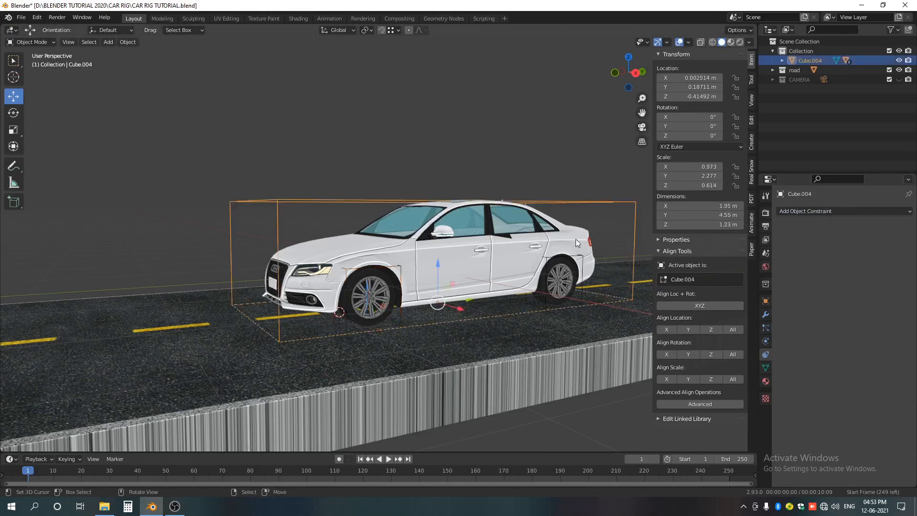
scroll(508, 309, down, 3)
scroll(489, 302, up, 2)
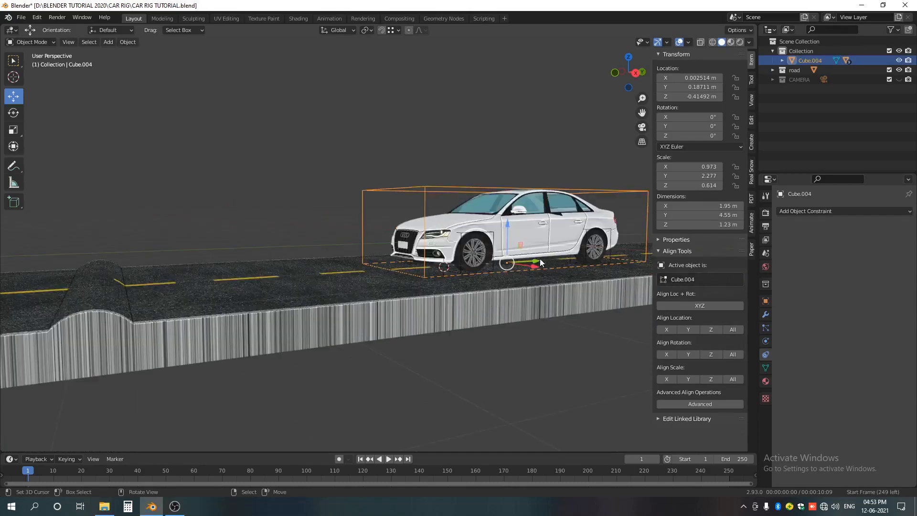
drag(540, 262, 479, 325)
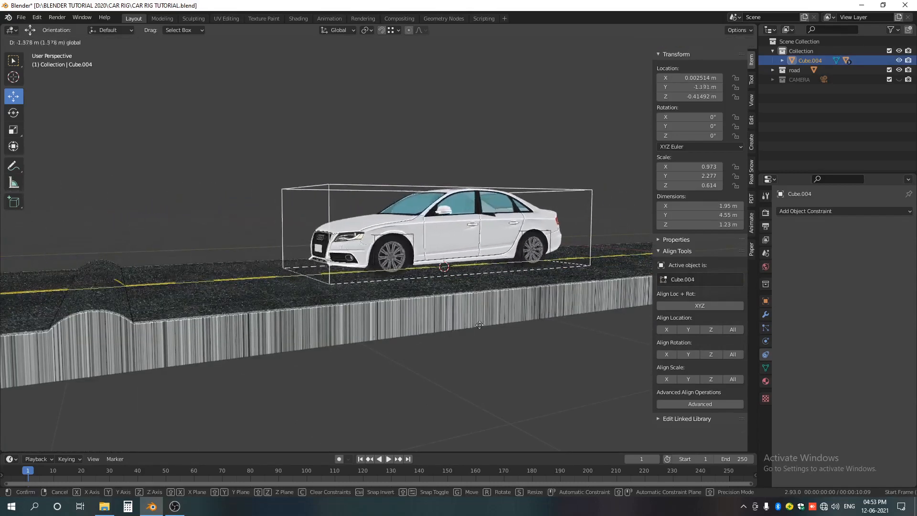
right_click(480, 325)
Add a Shrinkwrap constraint to Cube.001, the box around the rear wheel behind TIRE_L1, targeting ROAD in Project mode.
scroll(487, 286, up, 5)
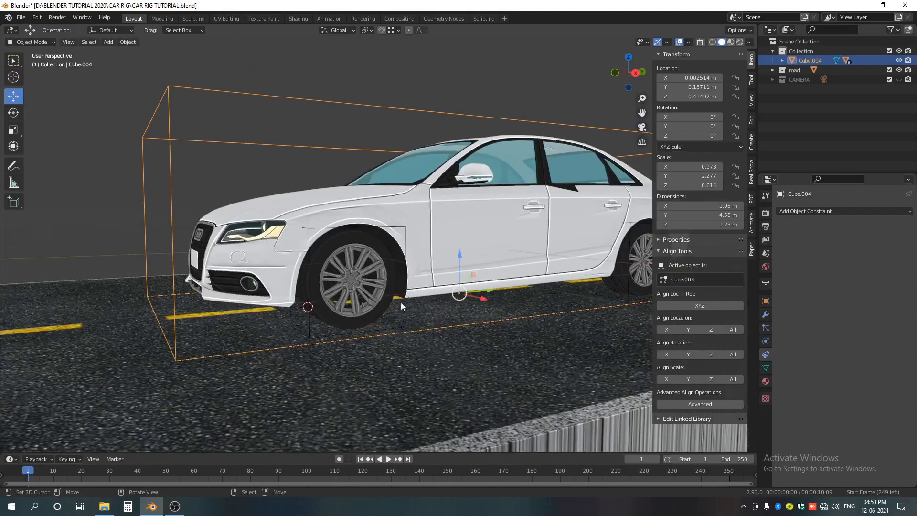
scroll(530, 299, down, 3)
scroll(504, 309, up, 3)
click(507, 306)
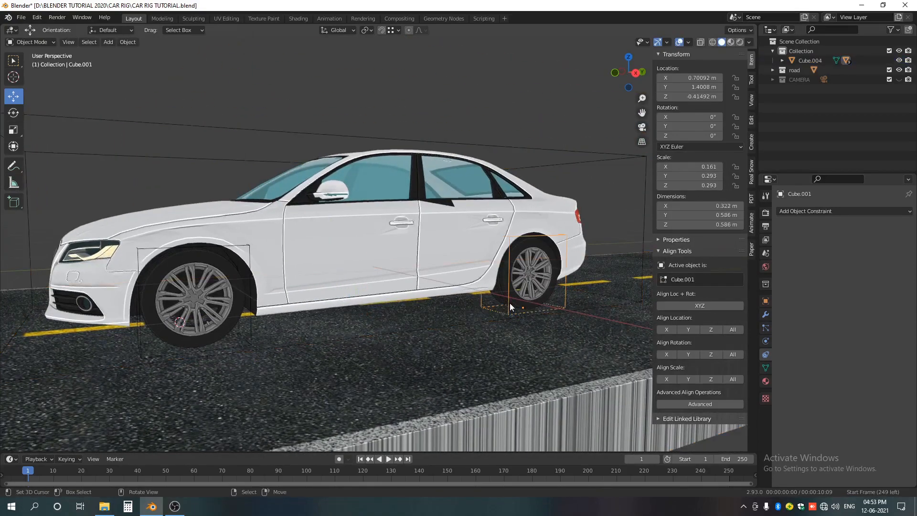
click(853, 212)
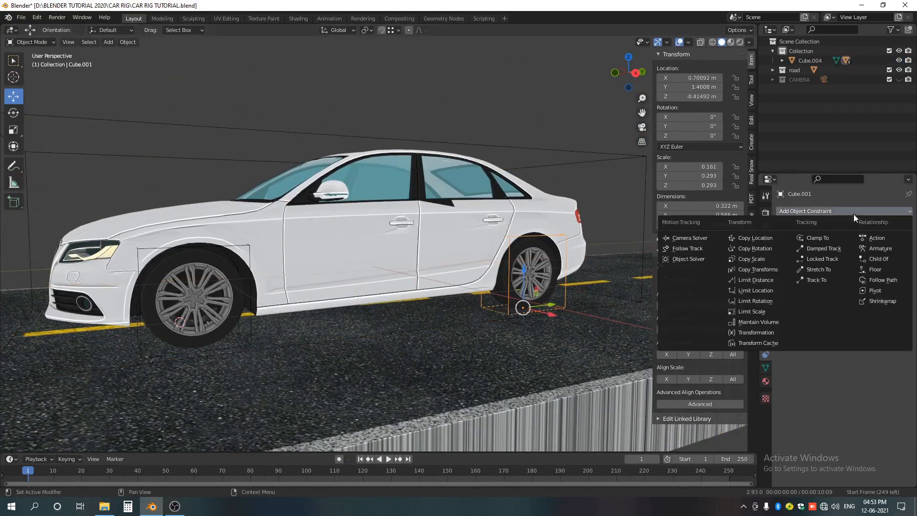
click(885, 302)
click(860, 242)
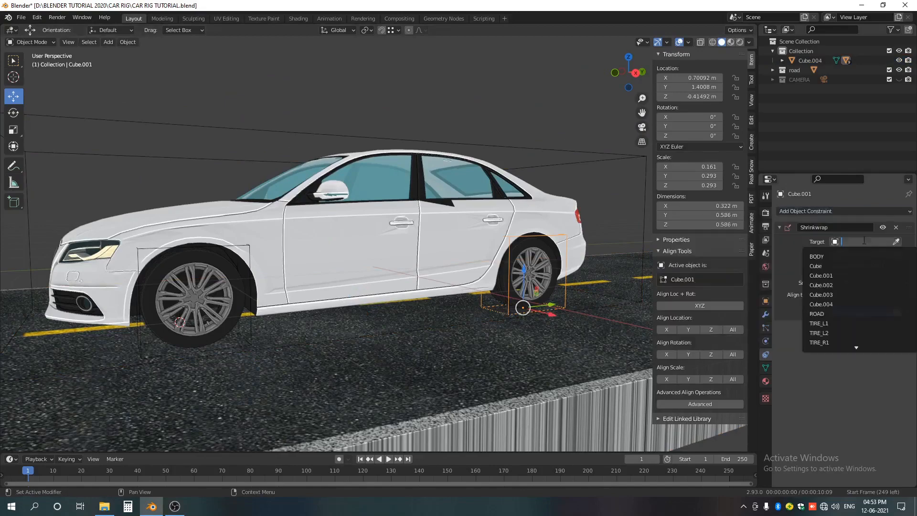
click(841, 313)
click(848, 265)
click(839, 289)
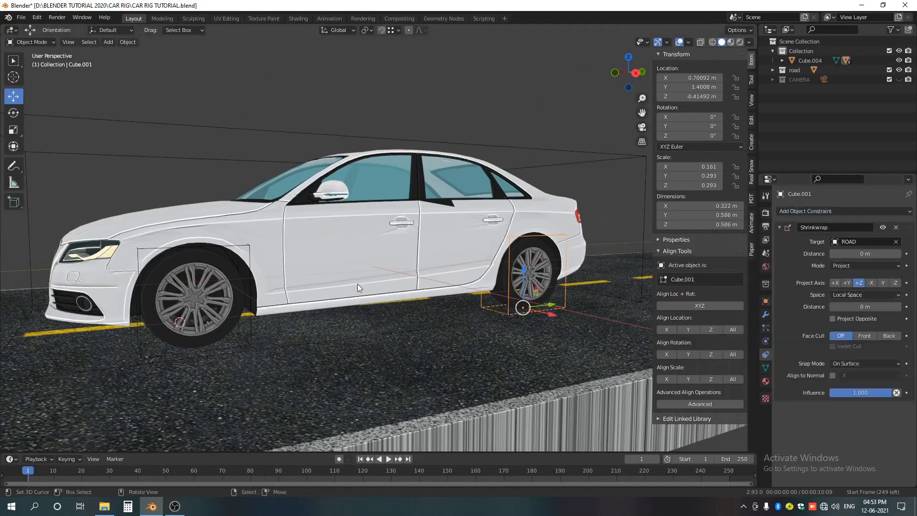
Add a Shrinkwrap constraint to Cube.003, the box around the rear wheel on the car's other side, targeting ROAD in Project mode.
middle_drag(357, 284, 507, 303)
click(379, 292)
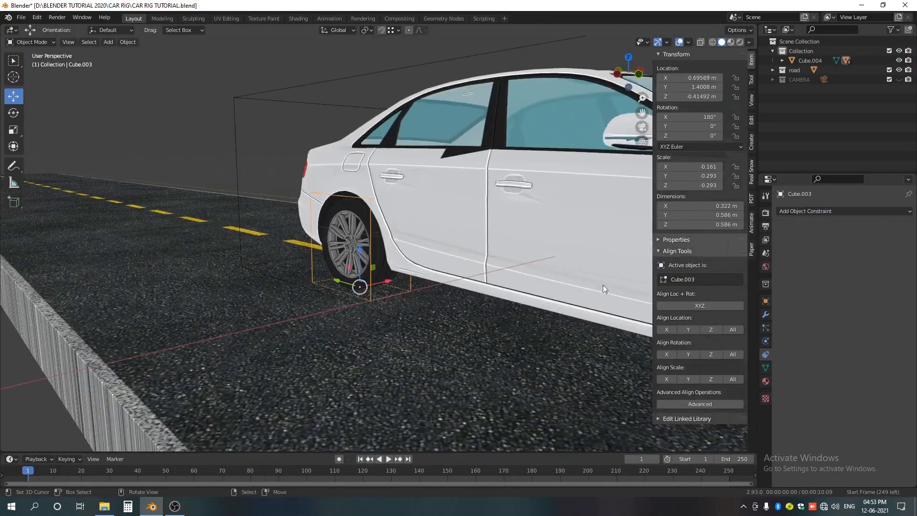
click(836, 212)
click(879, 301)
click(860, 242)
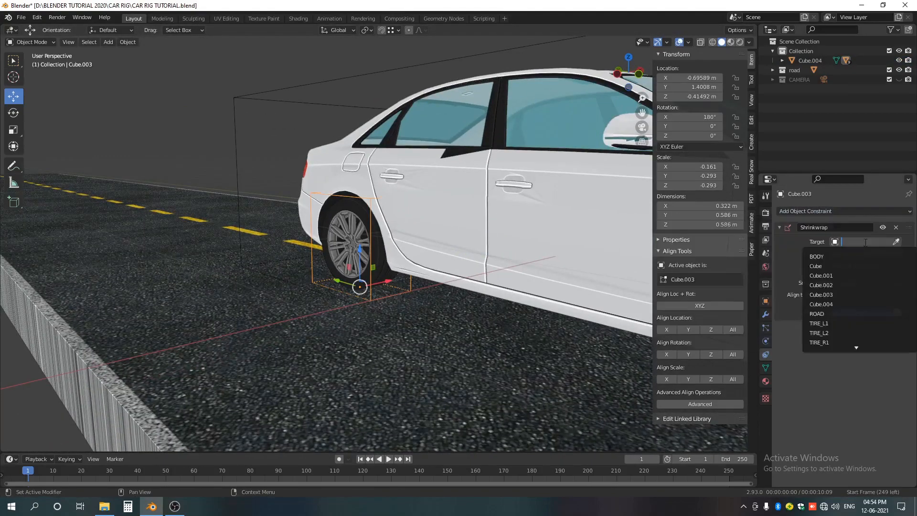
click(829, 310)
click(862, 266)
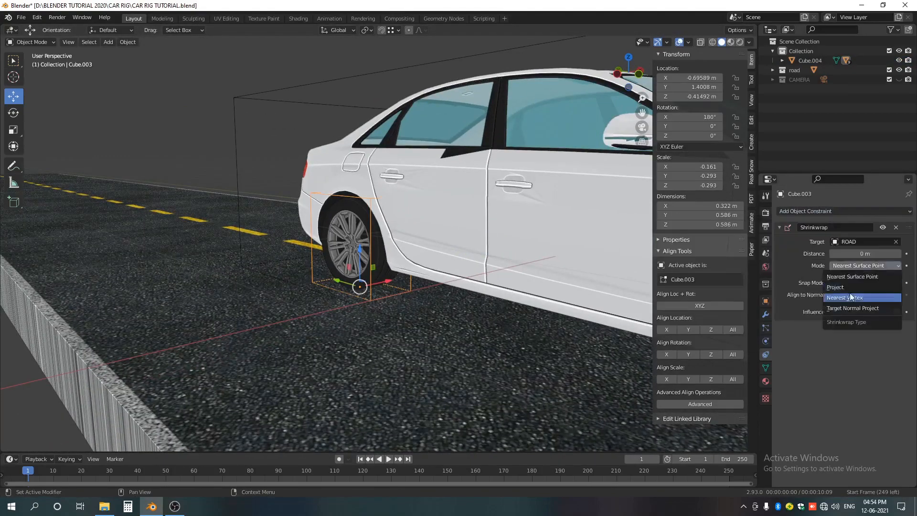
click(850, 293)
Add a Shrinkwrap constraint to Cube.002, the box around the front wheel on that same side, with target ROAD and mode Project.
middle_drag(602, 298, 531, 339)
click(504, 323)
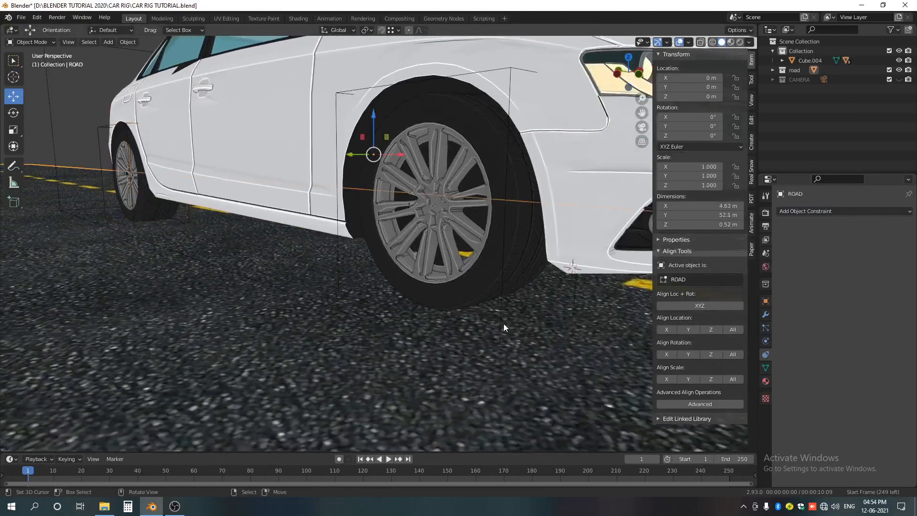
scroll(501, 314, down, 6)
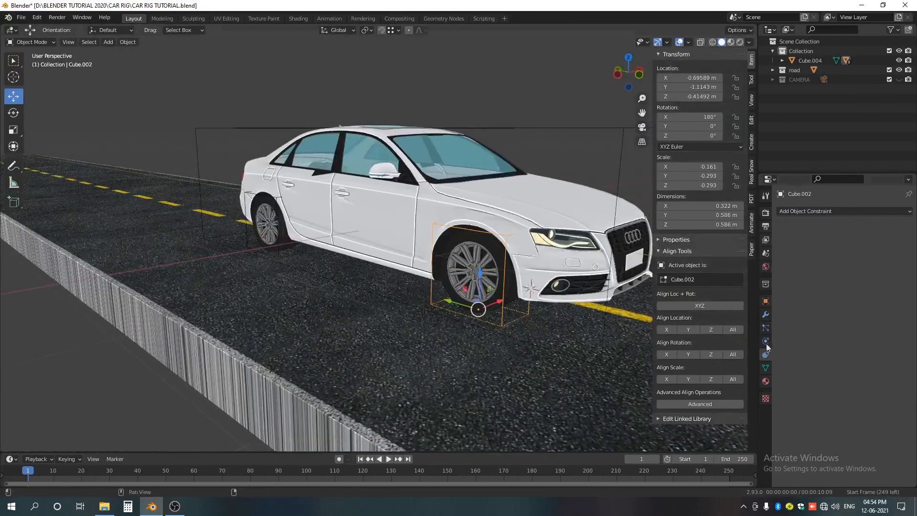
click(857, 212)
click(879, 301)
click(860, 244)
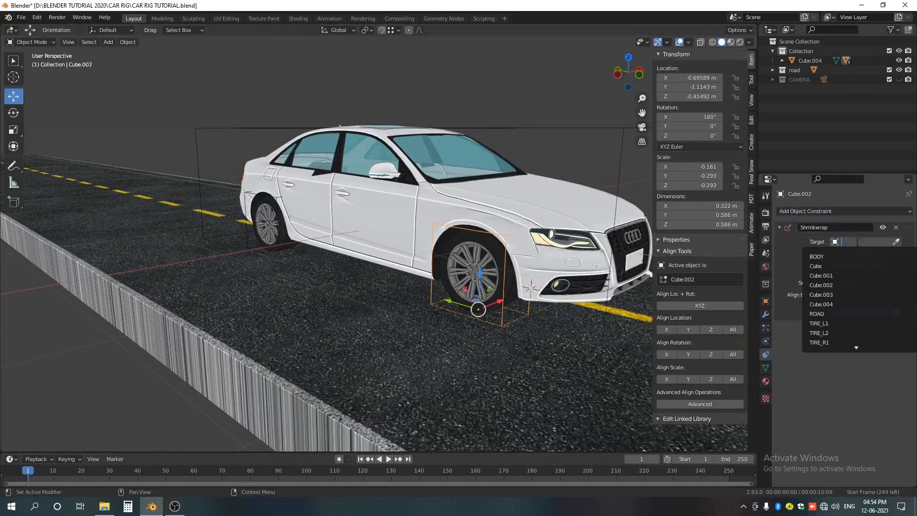
click(831, 315)
click(856, 265)
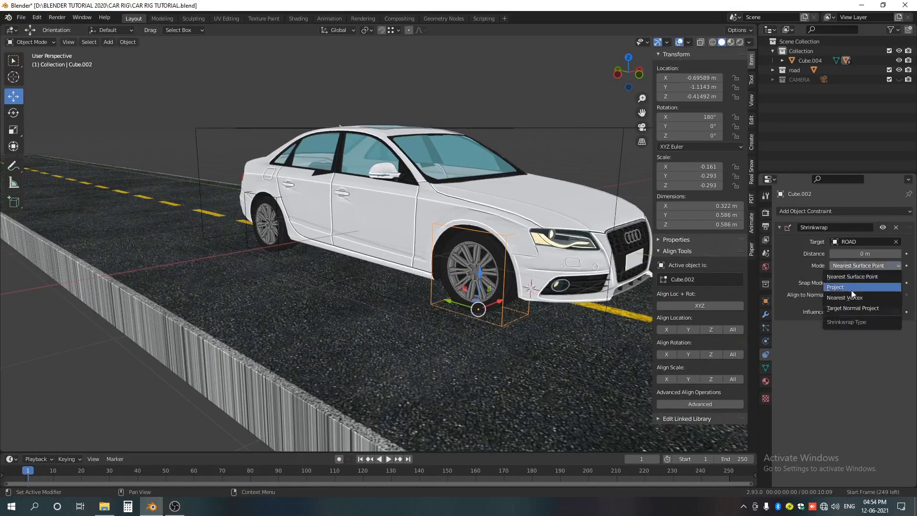
click(851, 291)
Test all four wheel constraints by trial-moving Cube.004 along Y over the road, and undo the move.
scroll(425, 295, down, 4)
middle_drag(424, 294, 432, 260)
click(435, 256)
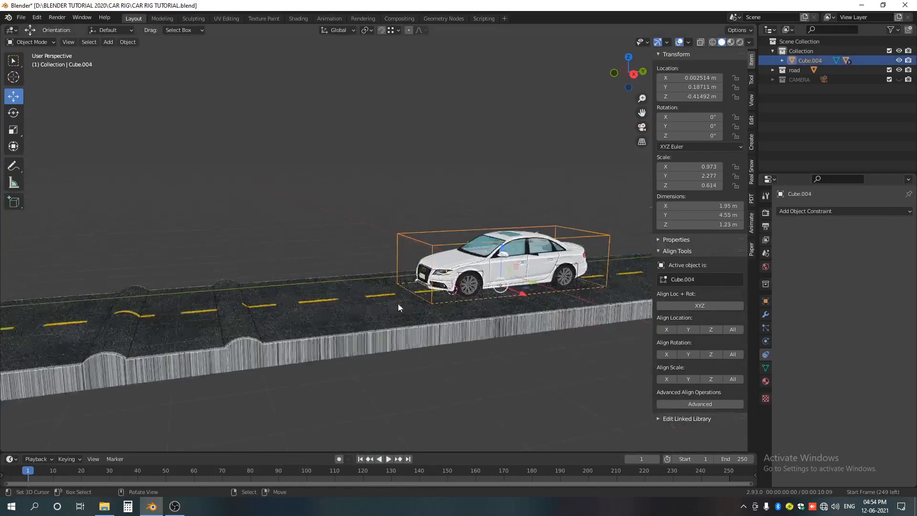
scroll(520, 295, up, 3)
scroll(430, 310, up, 3)
scroll(430, 310, down, 3)
shift+middle_drag(304, 320, 454, 276)
shift+middle_drag(514, 277, 474, 287)
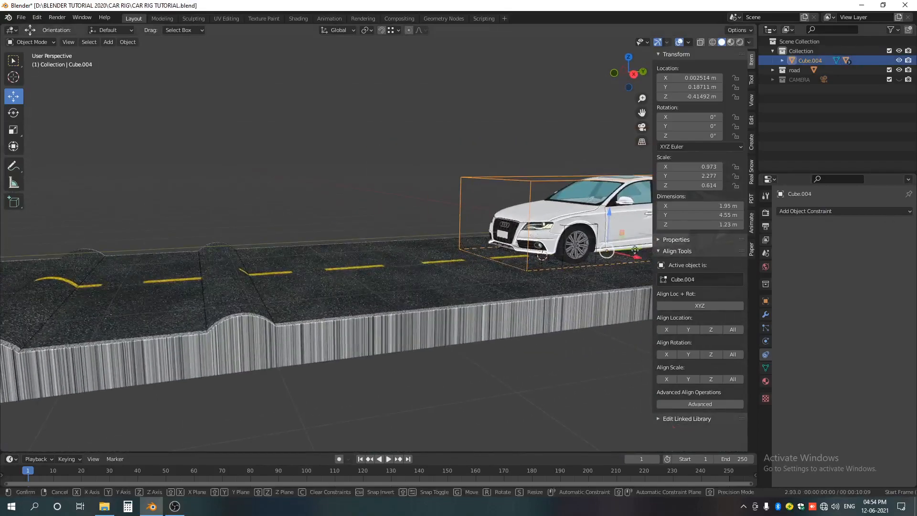
key(g)
key(y)
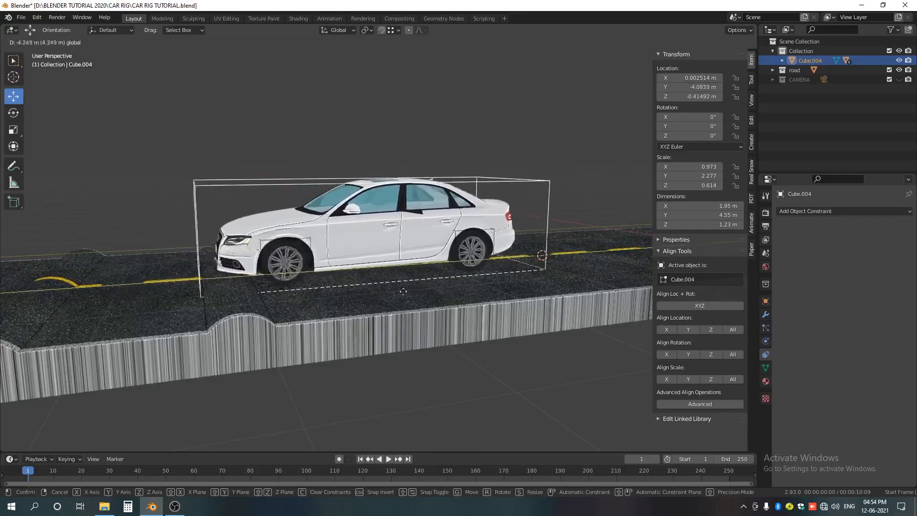
click(501, 288)
key(ctrl+z)
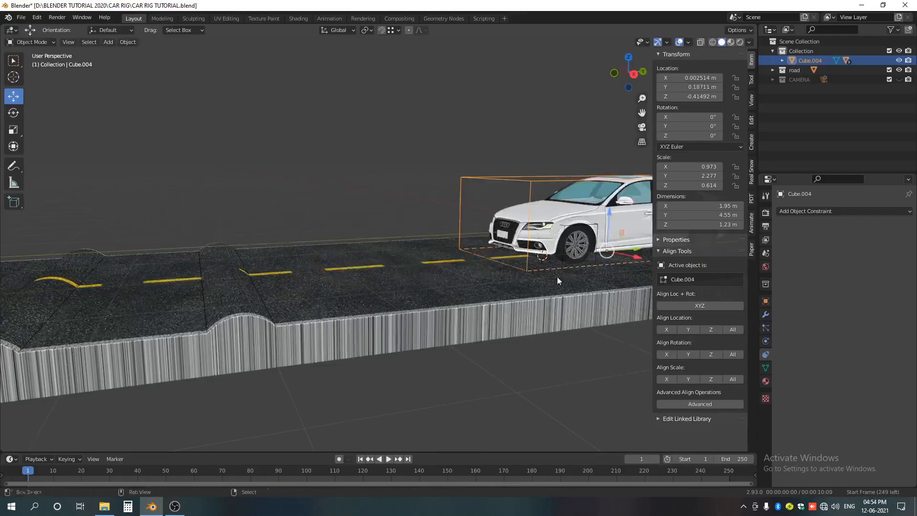
Select both front wheel boxes and snap the 3D cursor to the midpoint between them.
scroll(516, 295, up, 3)
scroll(508, 308, up, 4)
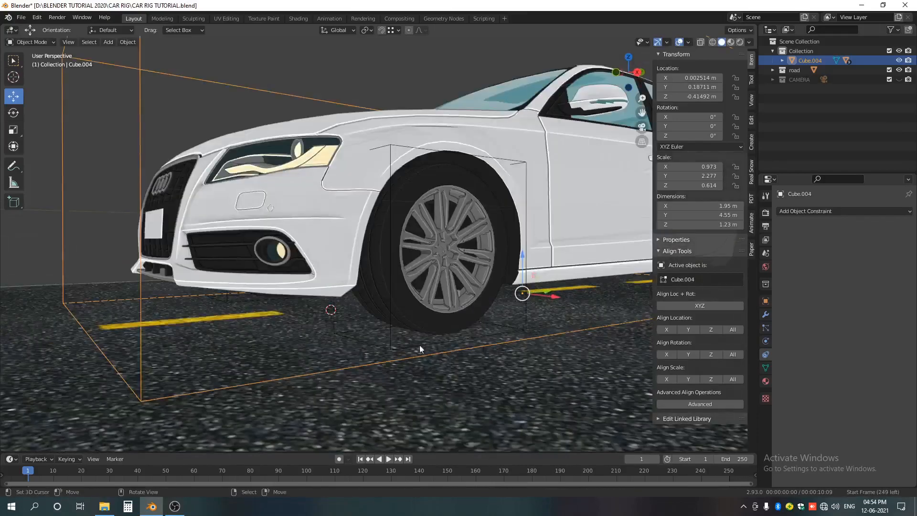
click(386, 339)
middle_drag(389, 325, 358, 339)
shift+click(132, 317)
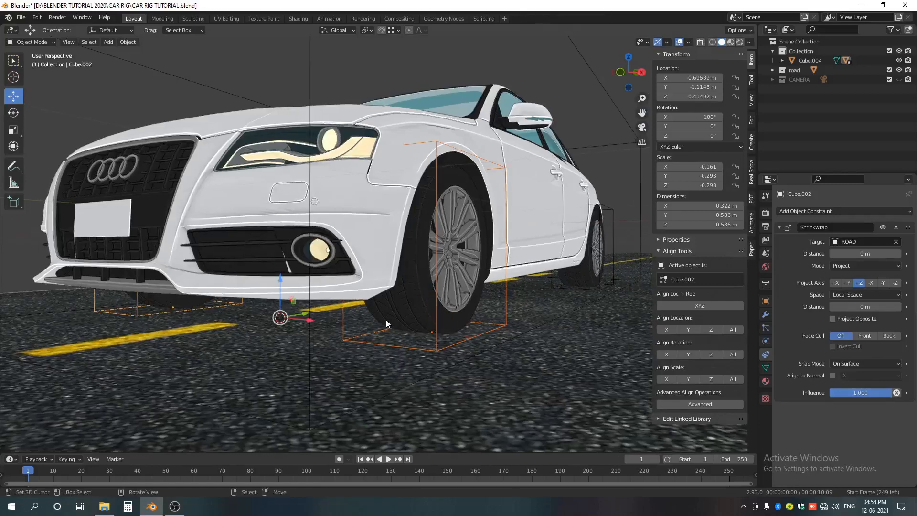
key(shift+s)
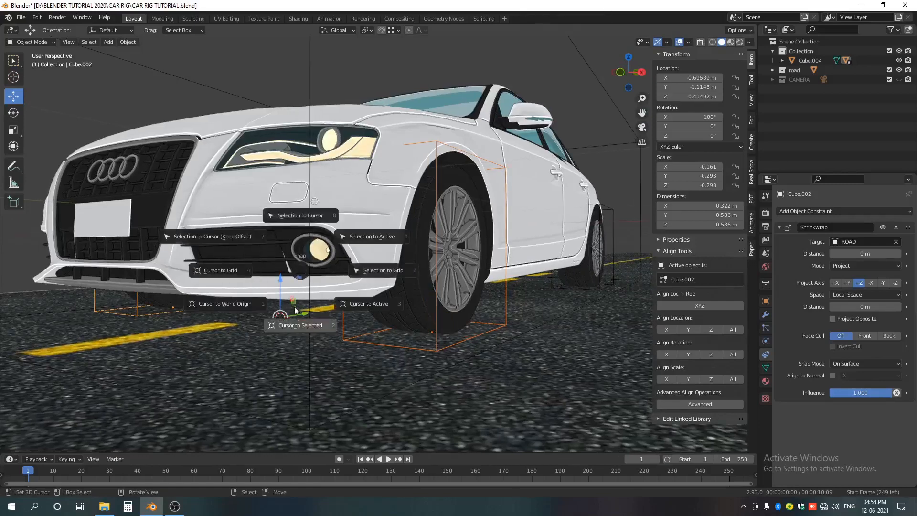
click(296, 328)
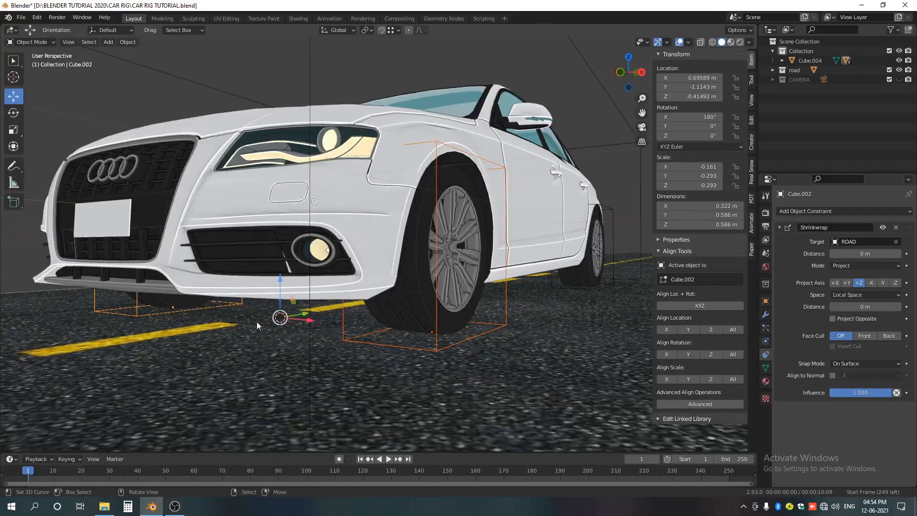
Set the origin of BODY to the 3D cursor between the front wheels.
click(366, 258)
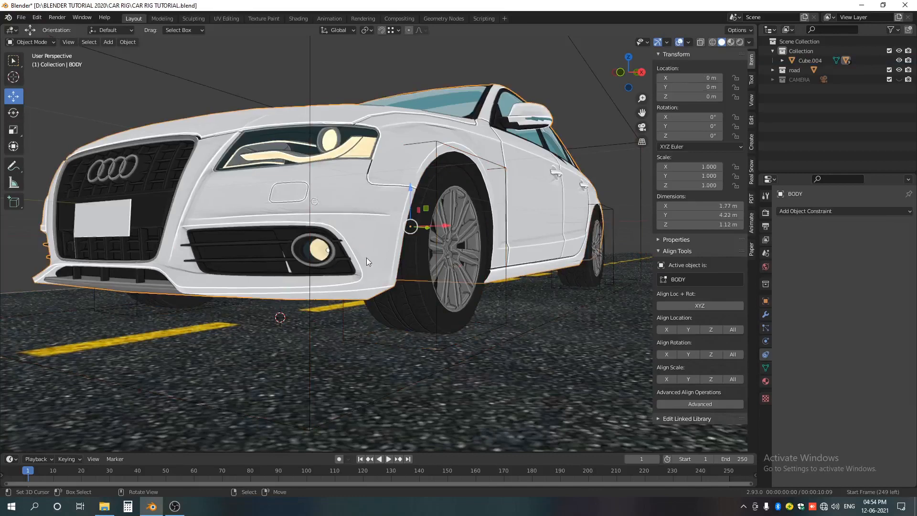
click(127, 43)
mouse_move(148, 62)
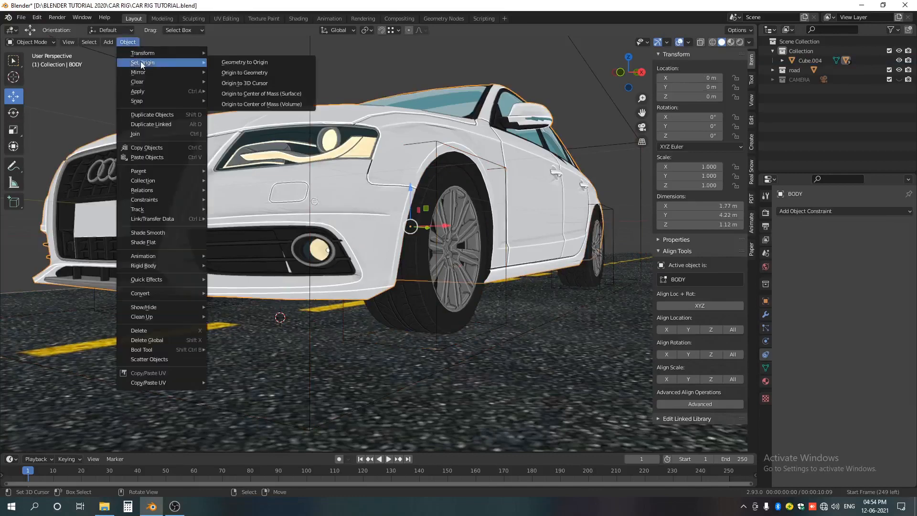
click(272, 83)
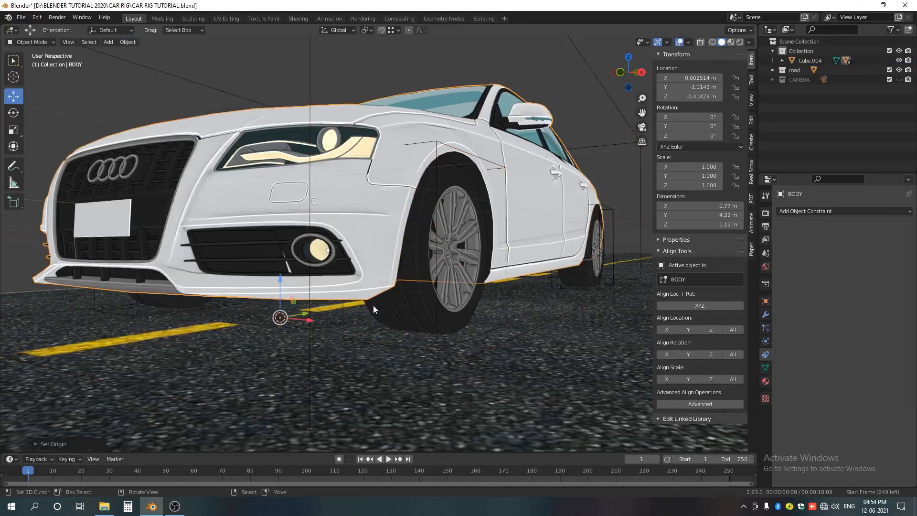
scroll(474, 282, down, 5)
scroll(455, 293, up, 2)
scroll(416, 294, up, 4)
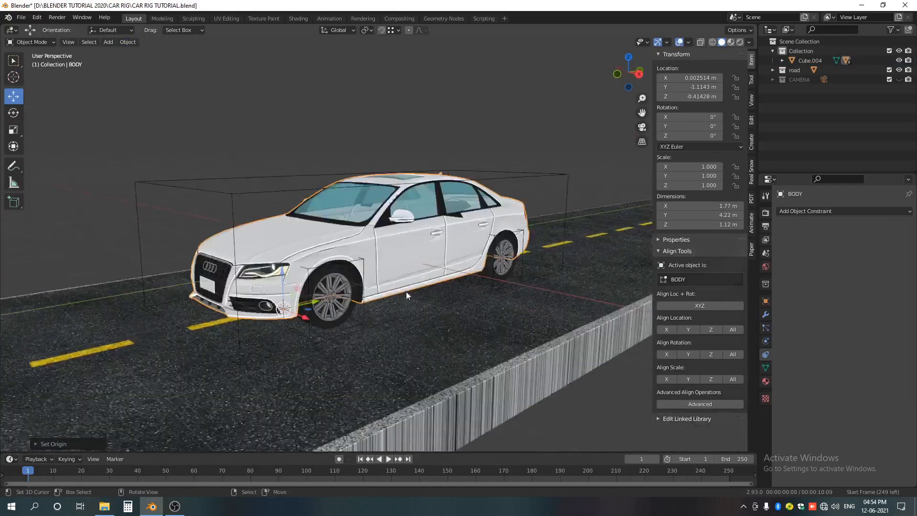
Add a Shrinkwrap constraint to BODY with target ROAD, mode Project and an influence of 0.530.
key(a)
click(392, 290)
scroll(324, 308, down, 1)
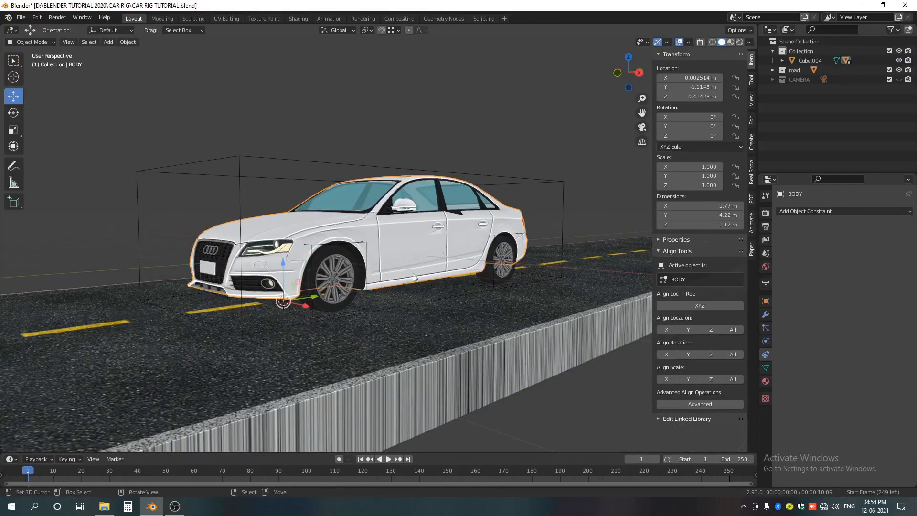
click(834, 209)
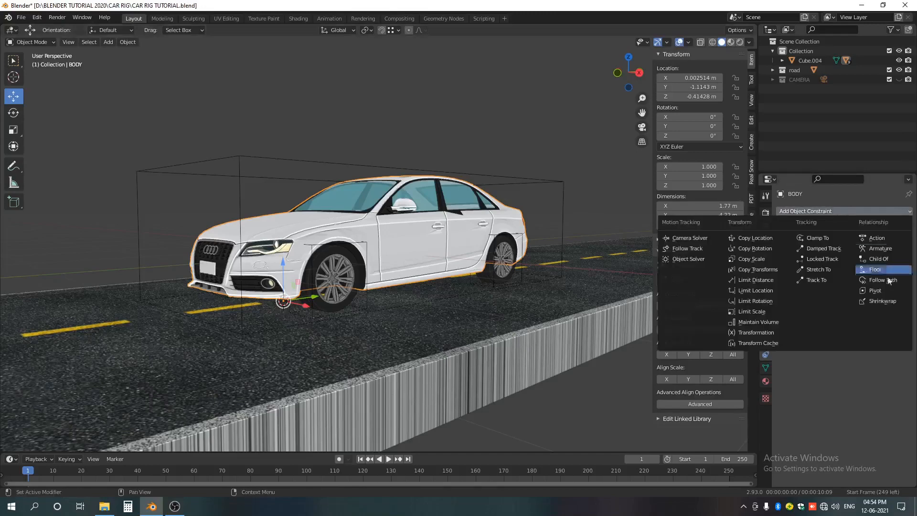
click(878, 302)
click(860, 241)
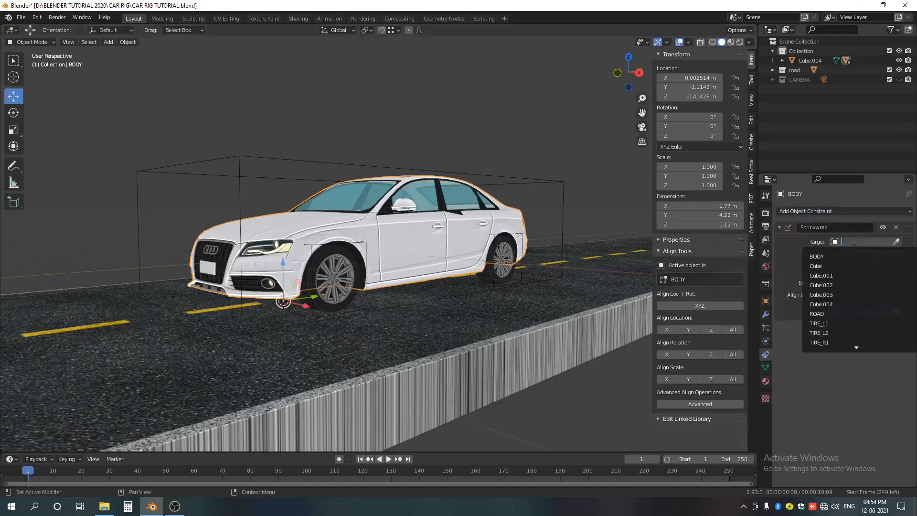
click(841, 314)
click(855, 285)
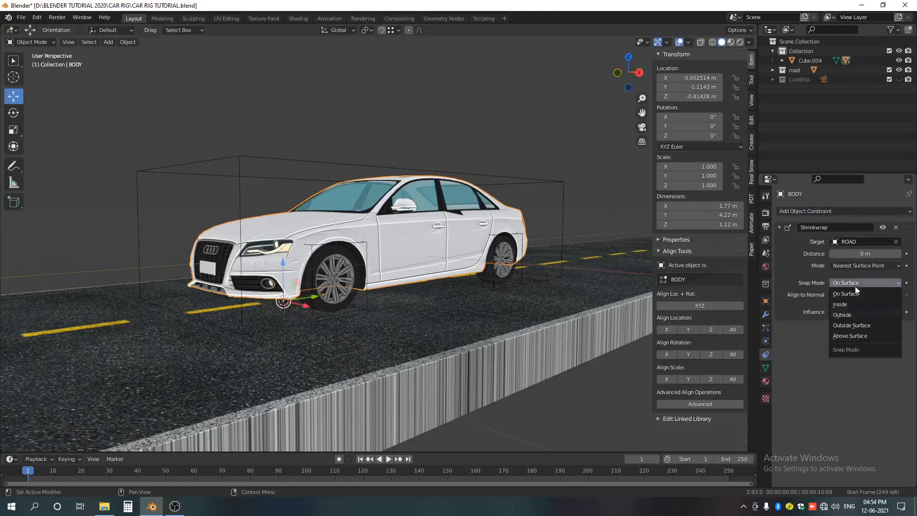
click(848, 267)
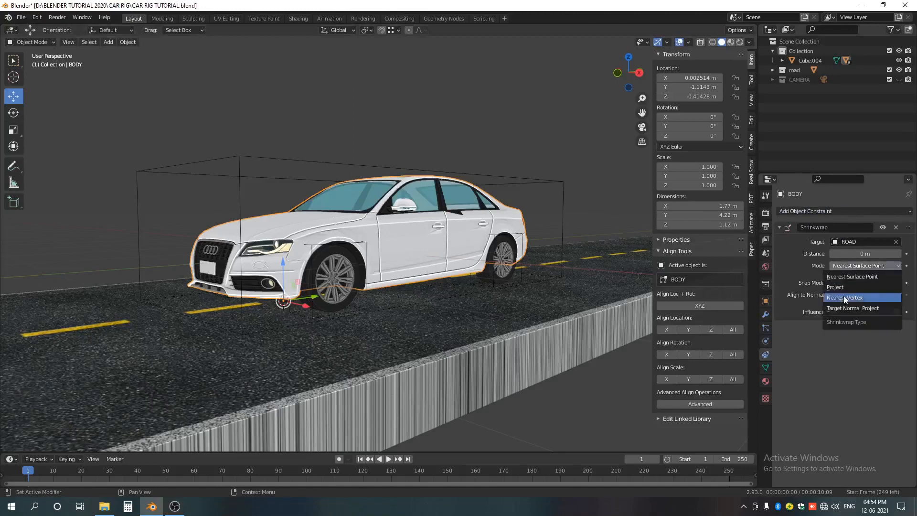
click(843, 289)
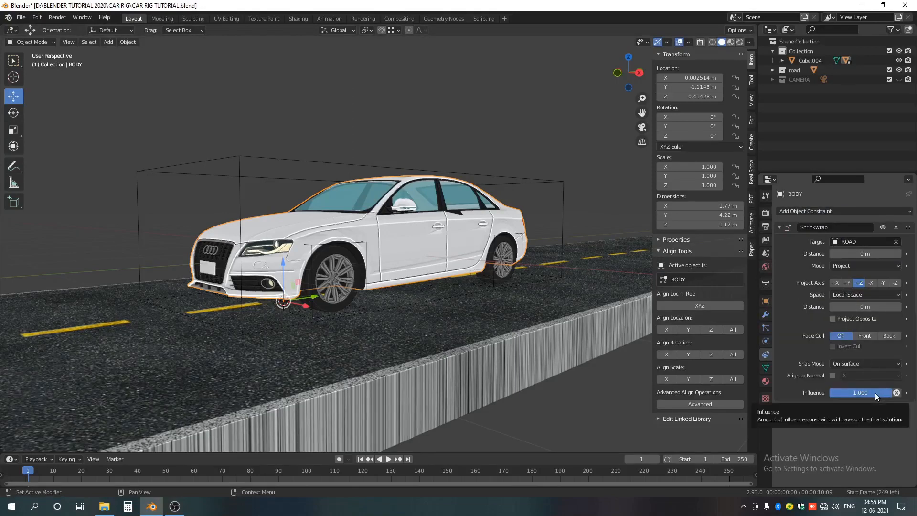
drag(875, 392, 842, 393)
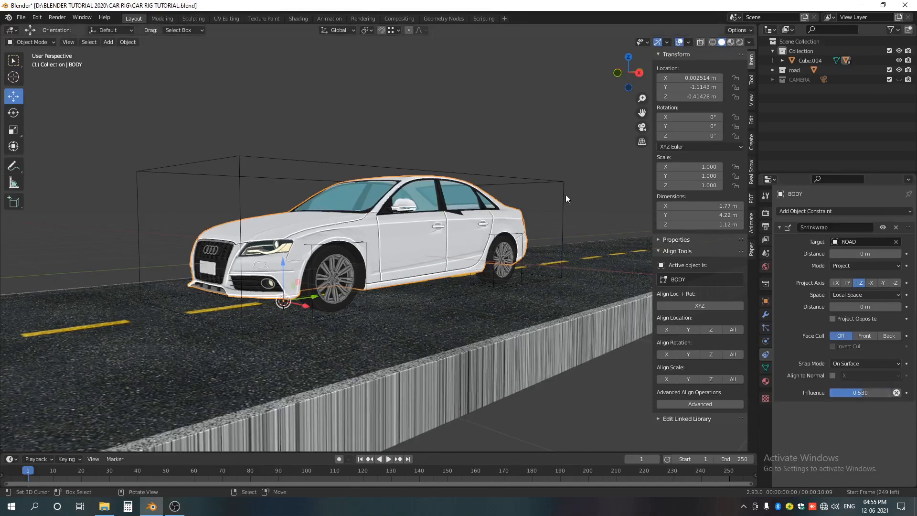
Move Cube.004 along the road to about -2.89 m in Y to try out the body constraint.
right_click(545, 185)
scroll(545, 185, down, 4)
middle_drag(546, 186, 503, 234)
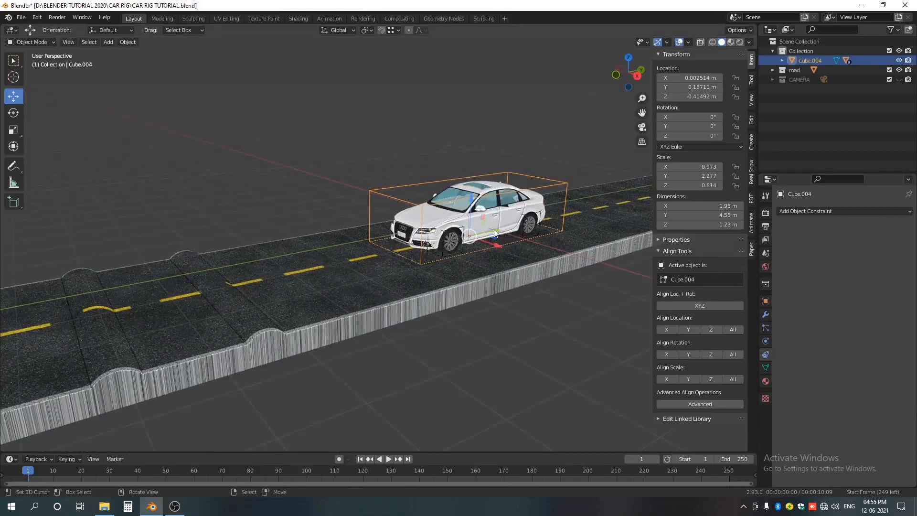
scroll(415, 274, up, 2)
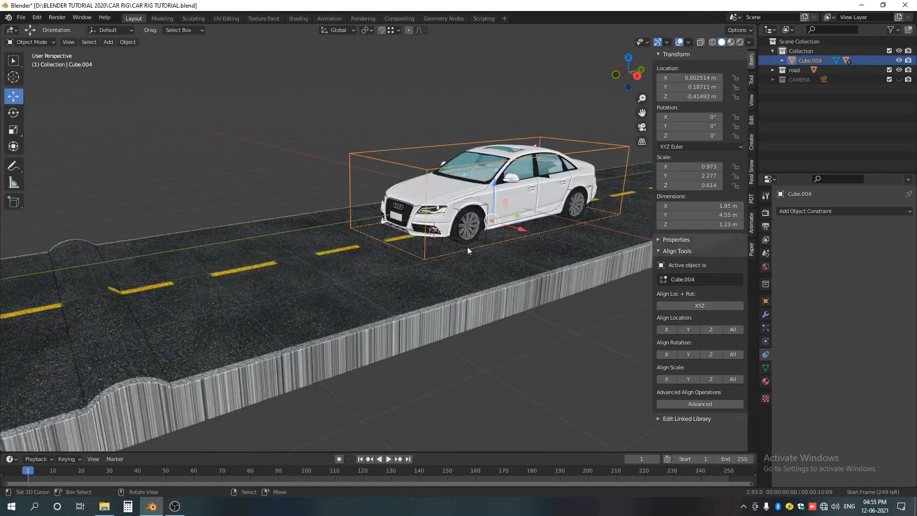
drag(519, 216, 420, 266)
scroll(422, 264, up, 5)
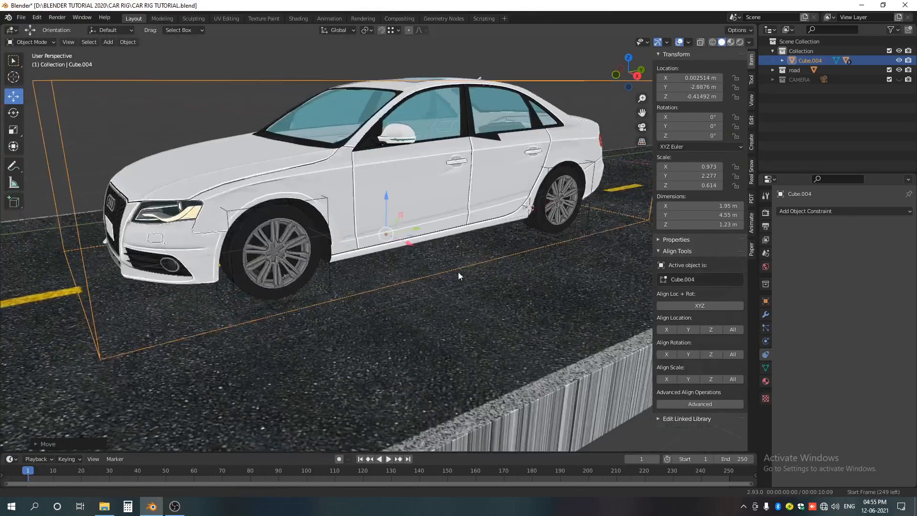
Add a driver to BODY's Z location and set its expression to var *1.
click(444, 194)
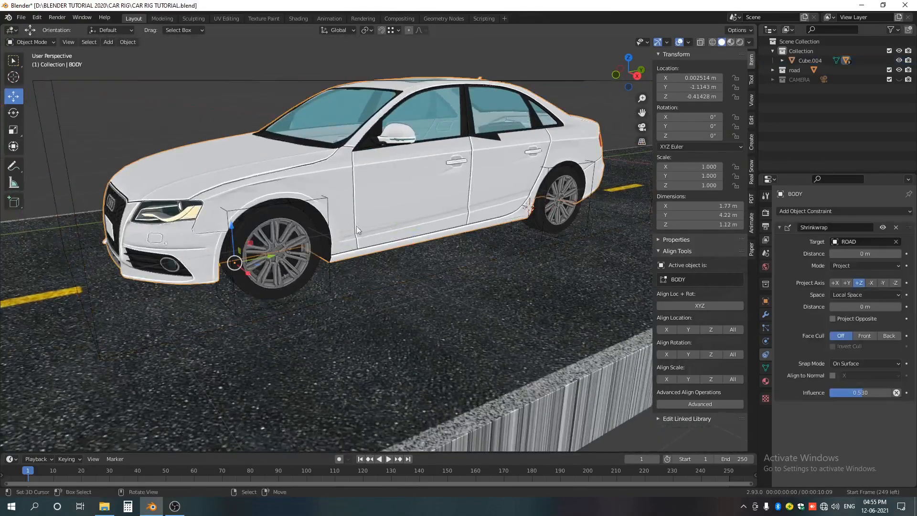
scroll(385, 220, down, 4)
shift+middle_drag(441, 227, 414, 267)
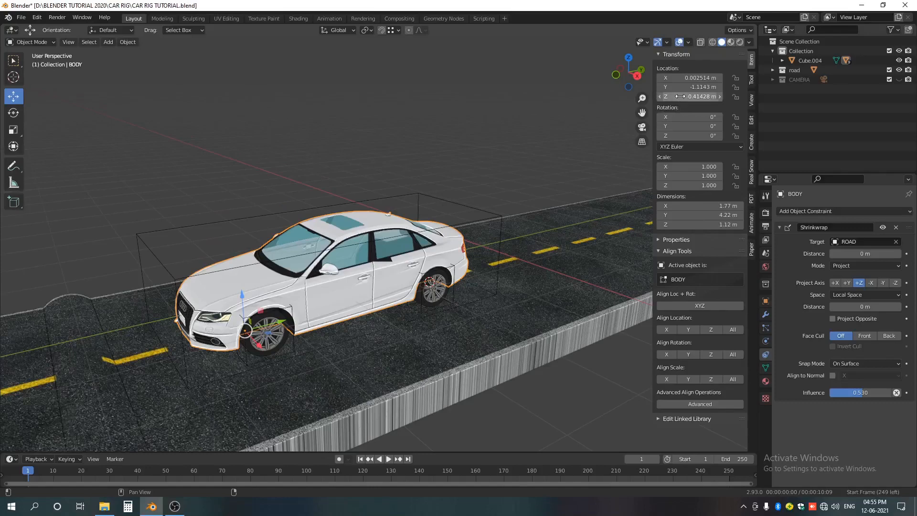
right_click(681, 97)
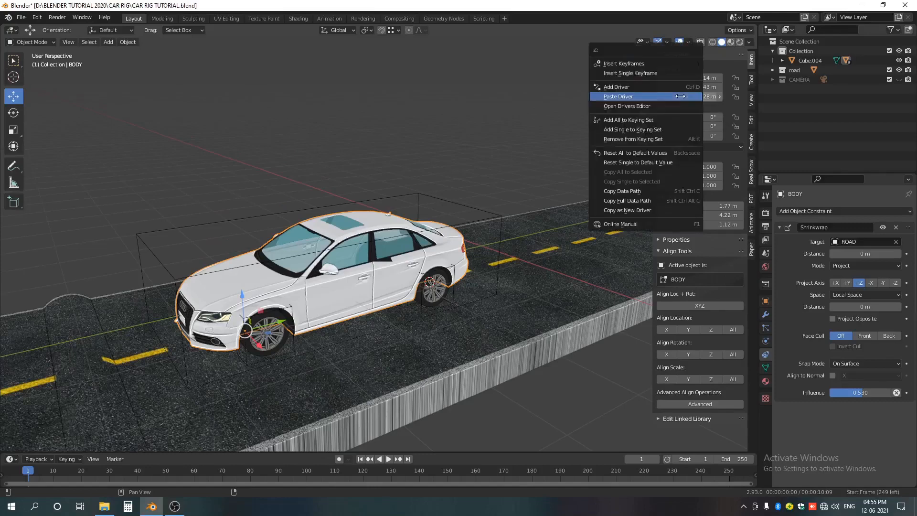
click(615, 87)
click(620, 132)
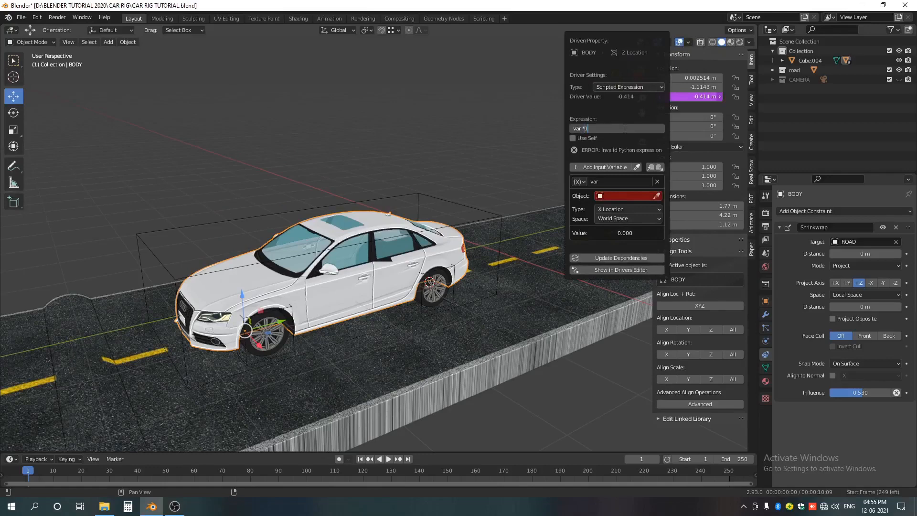
key(Return)
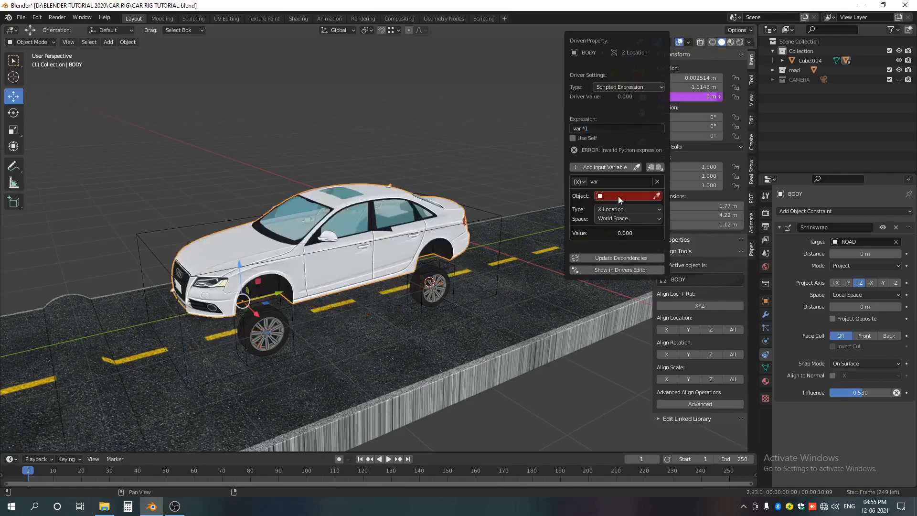
Point the driver variable at Cube.001's Z Location in Local Space, and deselect everything.
click(619, 196)
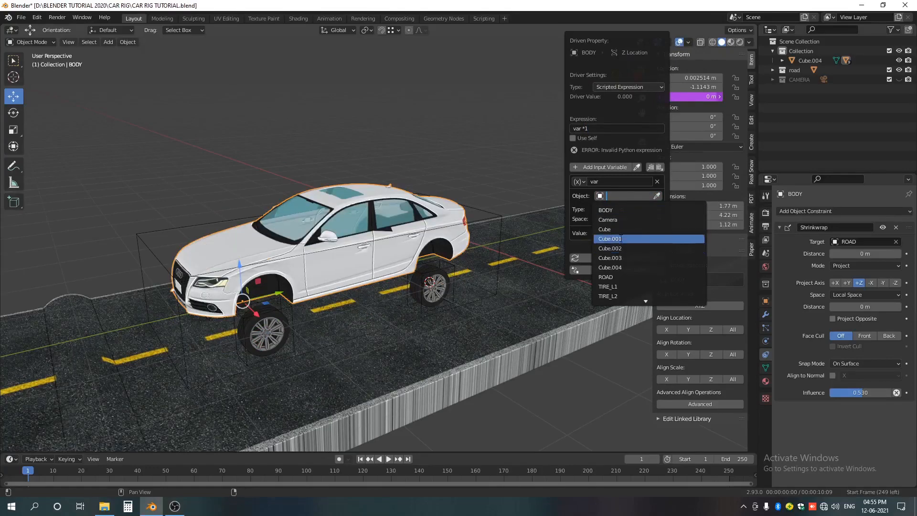
click(620, 238)
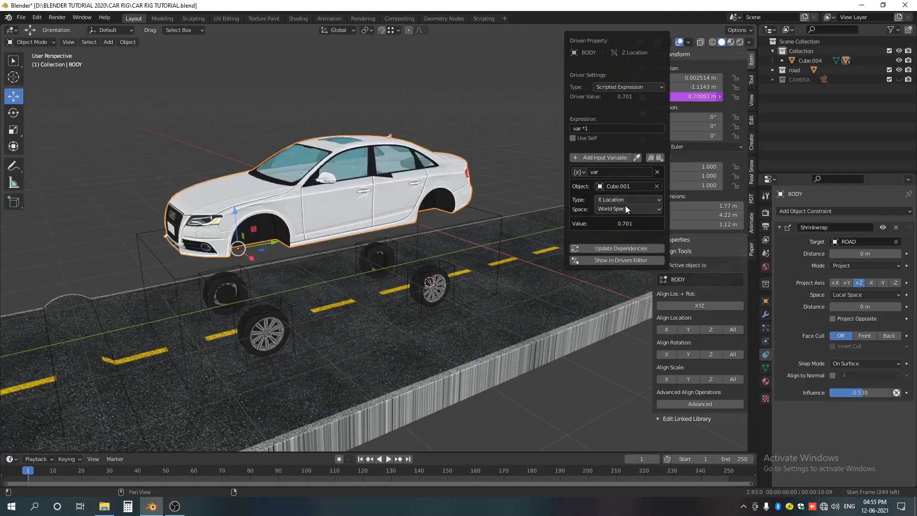
click(625, 207)
click(619, 243)
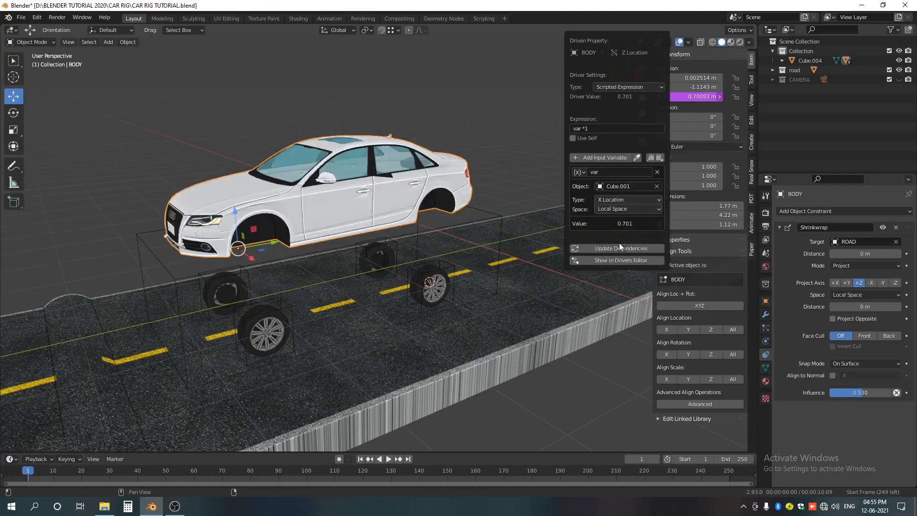
click(614, 201)
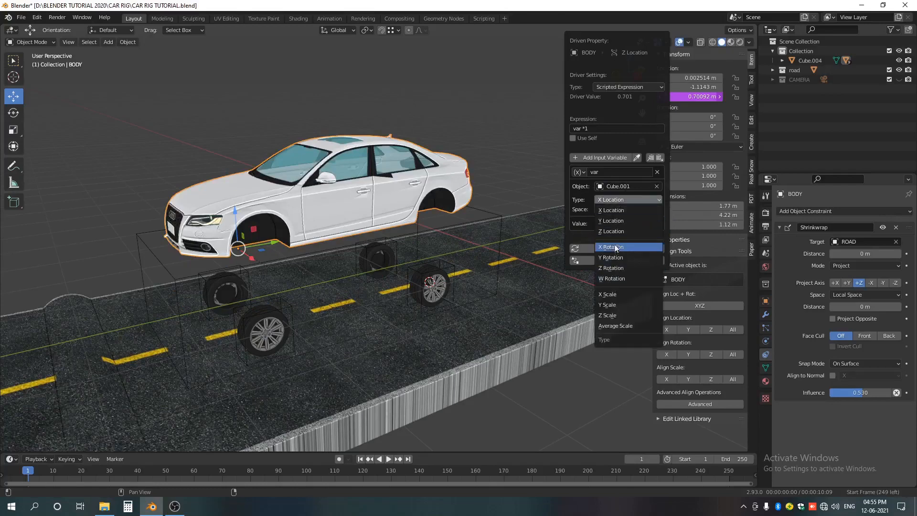
click(615, 233)
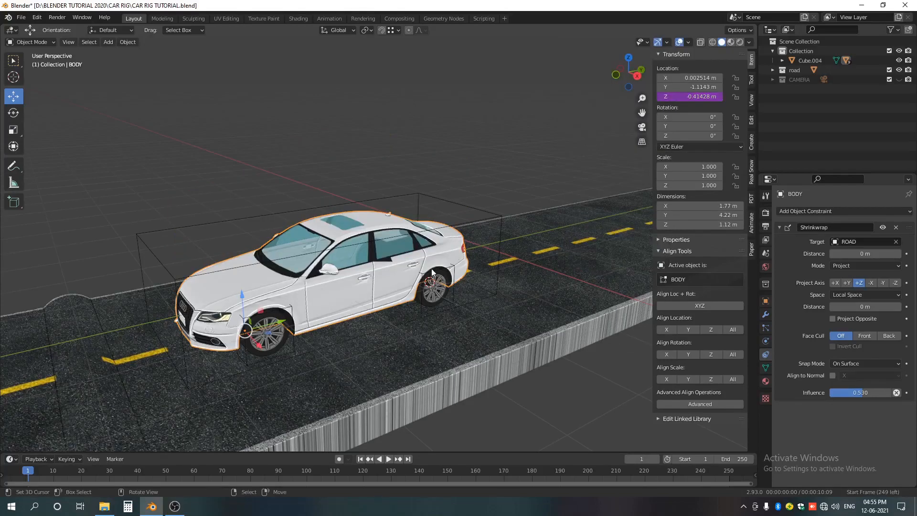
key(a)
key(a)
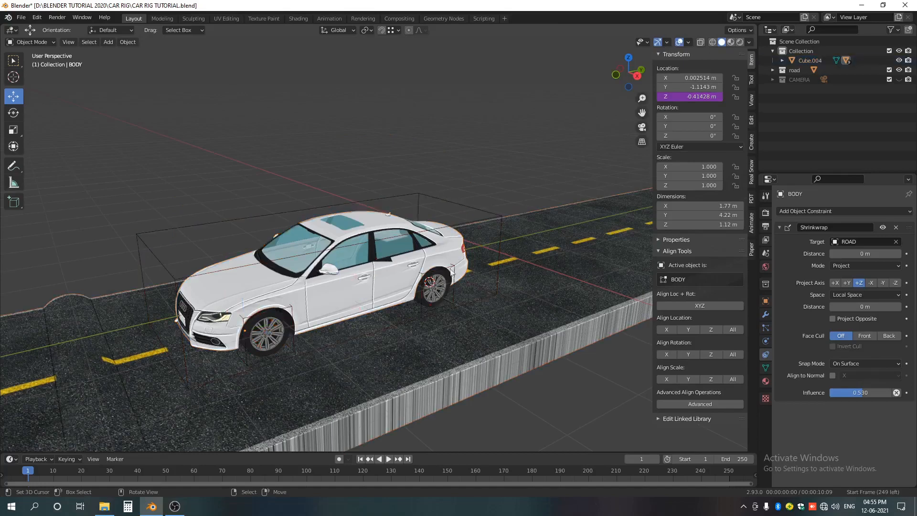
Move Cube.004 along the road to about -2.38 m in Y to test the driven body.
click(470, 225)
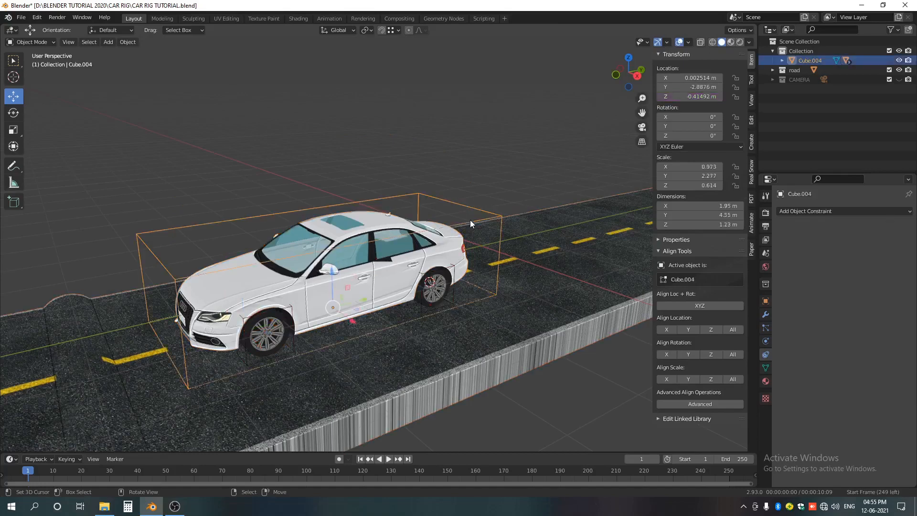
middle_drag(338, 365, 361, 317)
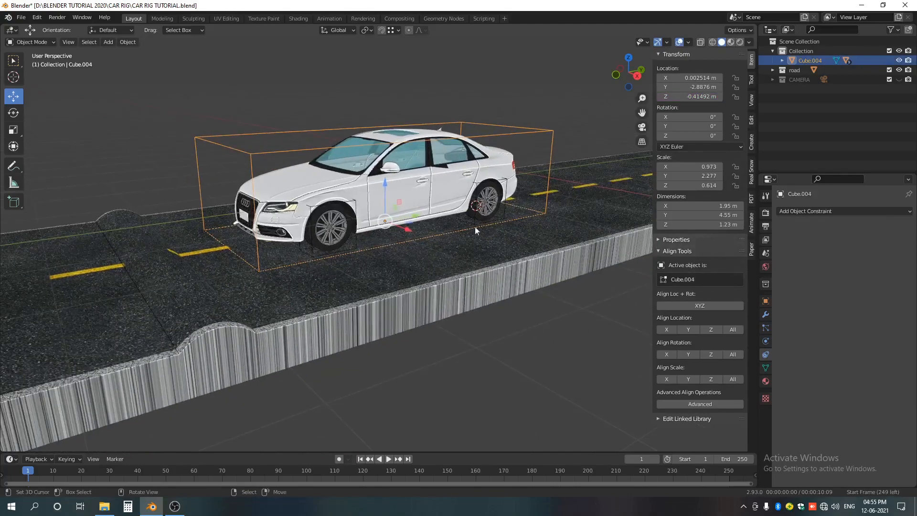
scroll(451, 239, down, 3)
scroll(382, 265, up, 3)
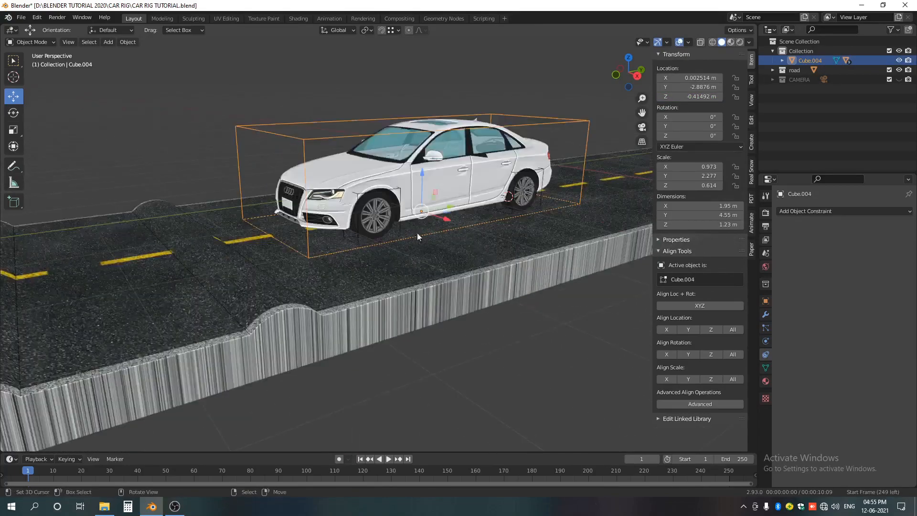
scroll(421, 239, down, 3)
shift+middle_drag(424, 243, 454, 223)
drag(467, 214, 543, 137)
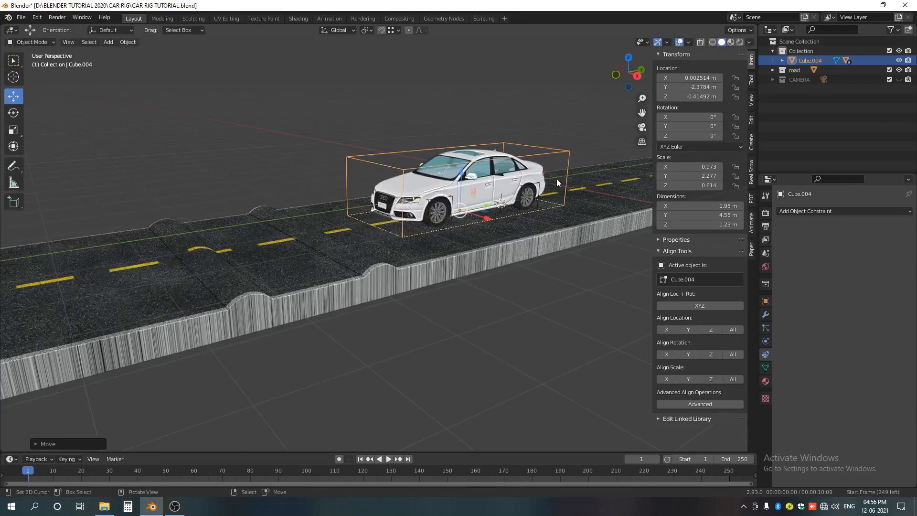
Expand Cube.004's children in the outliner and show the Disable in Viewports restriction toggles.
scroll(525, 157, up, 5)
middle_drag(441, 273, 440, 267)
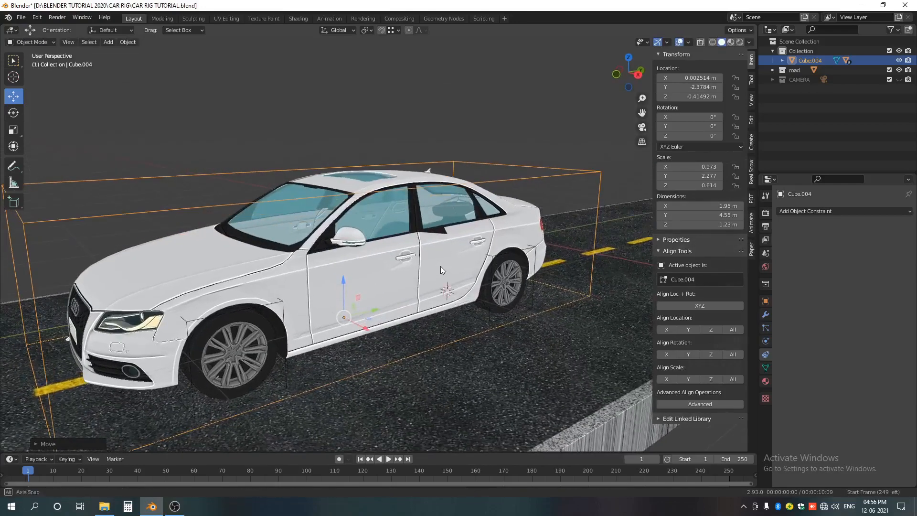
click(782, 60)
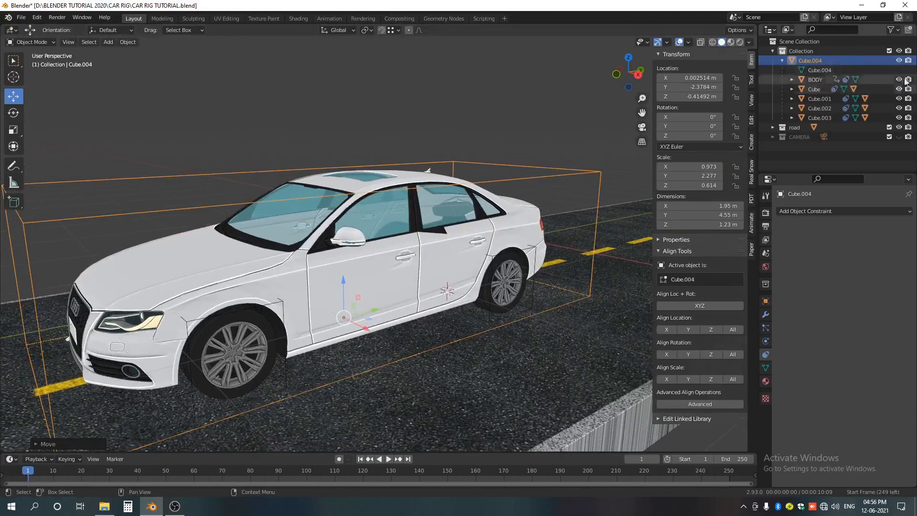
click(892, 30)
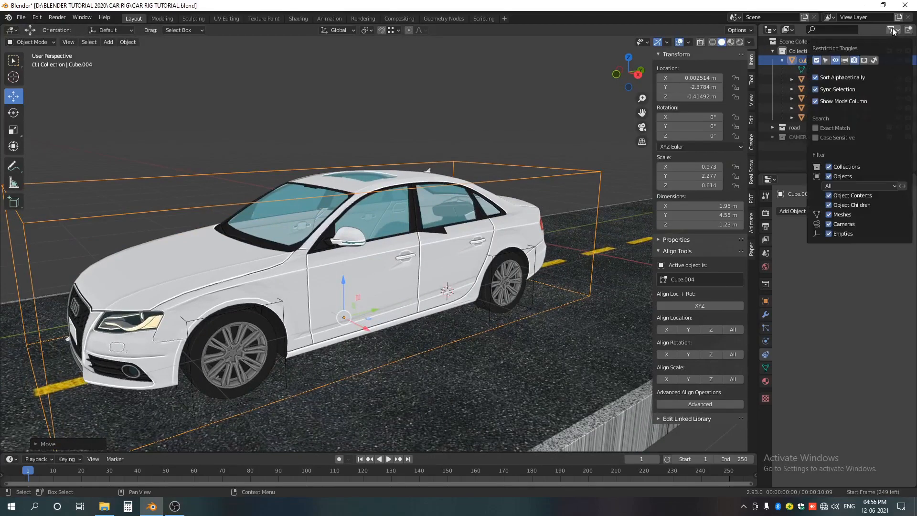
click(846, 61)
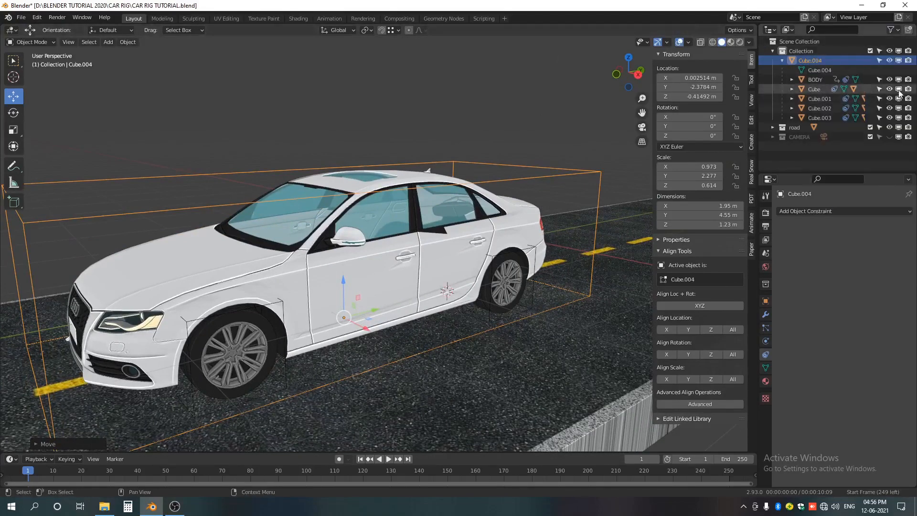
Disable the wheel boxes and Cube.004 in renders, rendering the camera view before and after excluding Cube.004.
key(KP_0)
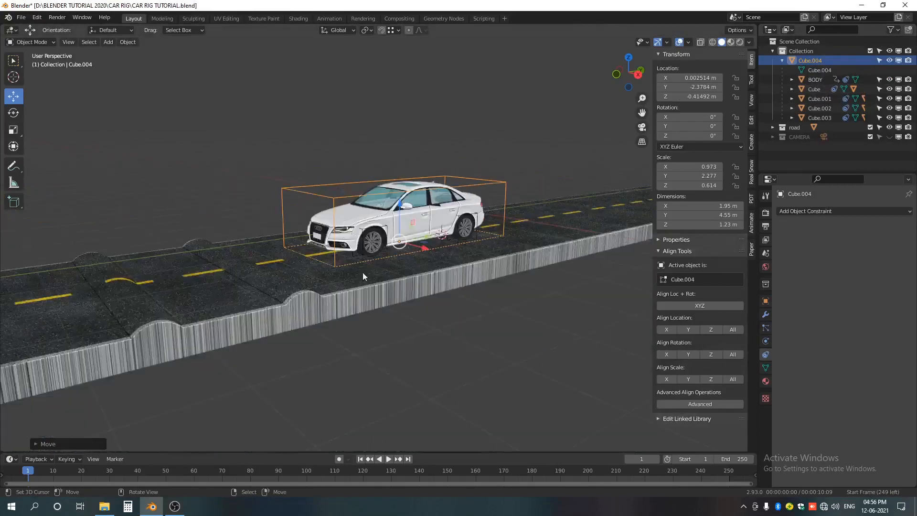
key(F12)
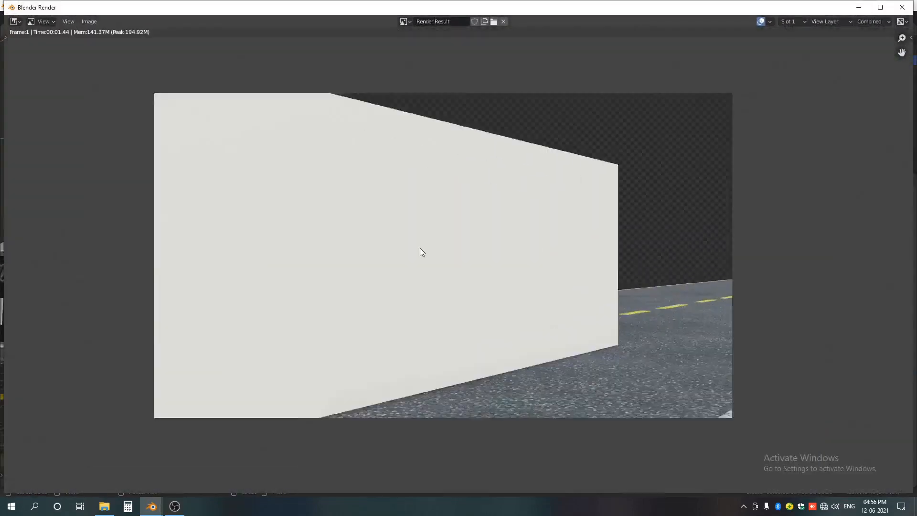
key(Escape)
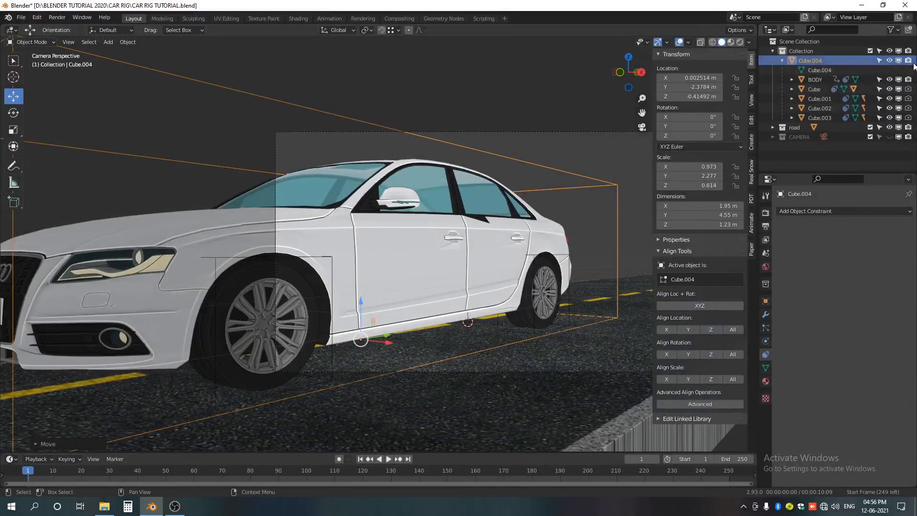
key(F12)
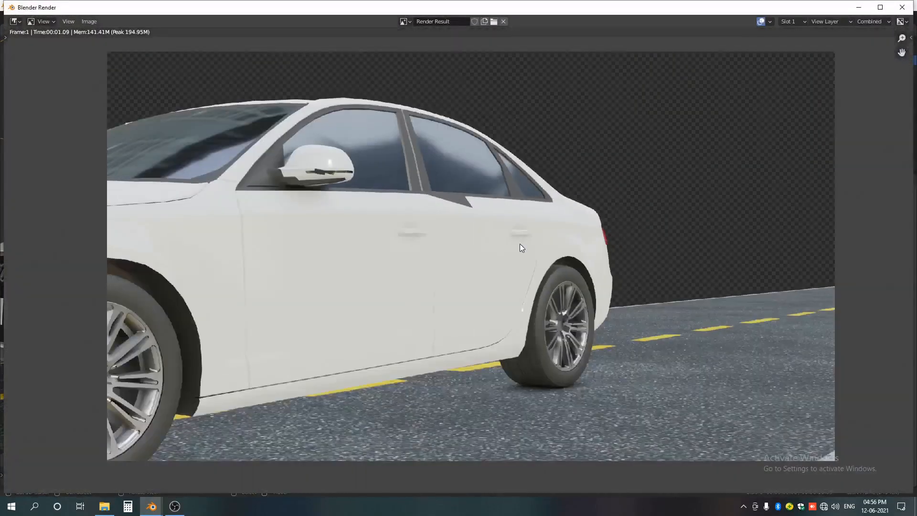
key(Escape)
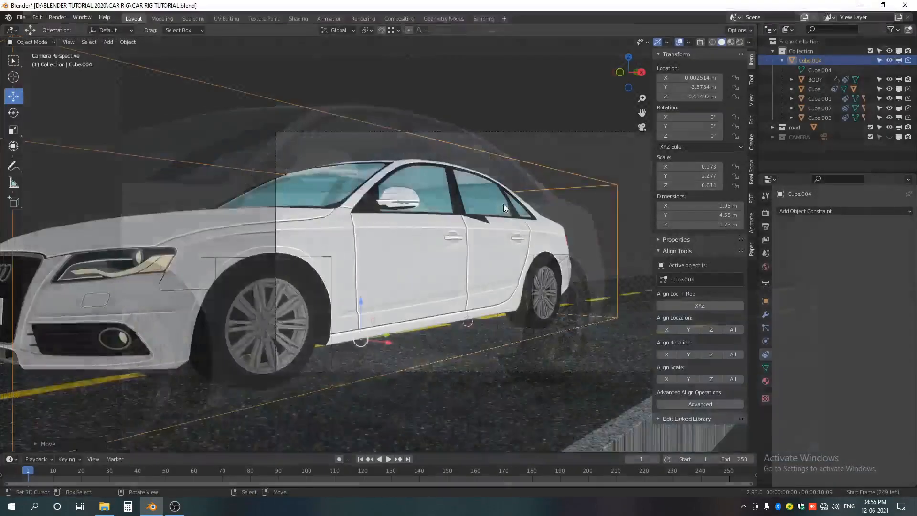
Move Cube.004 along the road to about -3.39 m in Y.
scroll(464, 256, down, 2)
mouse_move(463, 257)
middle_down()
mouse_move(487, 259)
mouse_move(471, 249)
middle_up()
scroll(486, 258, down, 9)
scroll(472, 254, up, 6)
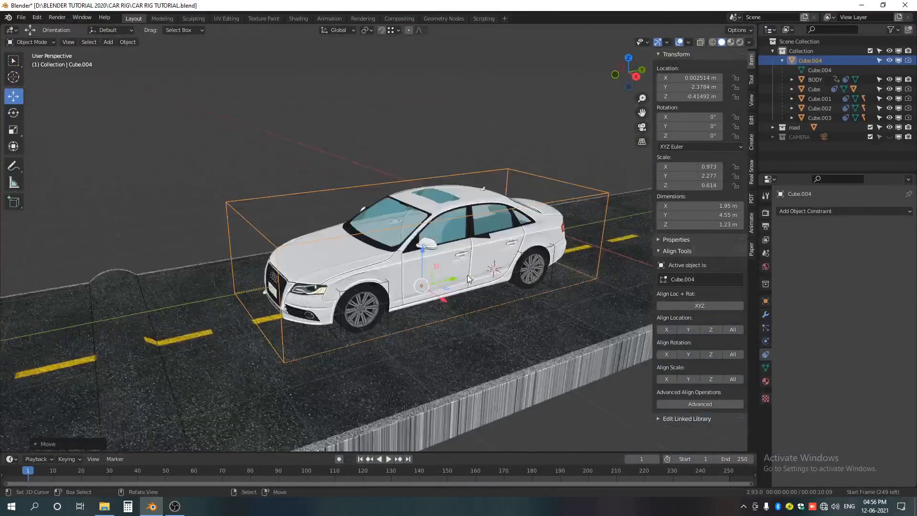
scroll(465, 259, down, 4)
scroll(463, 264, up, 3)
key(g)
key(y)
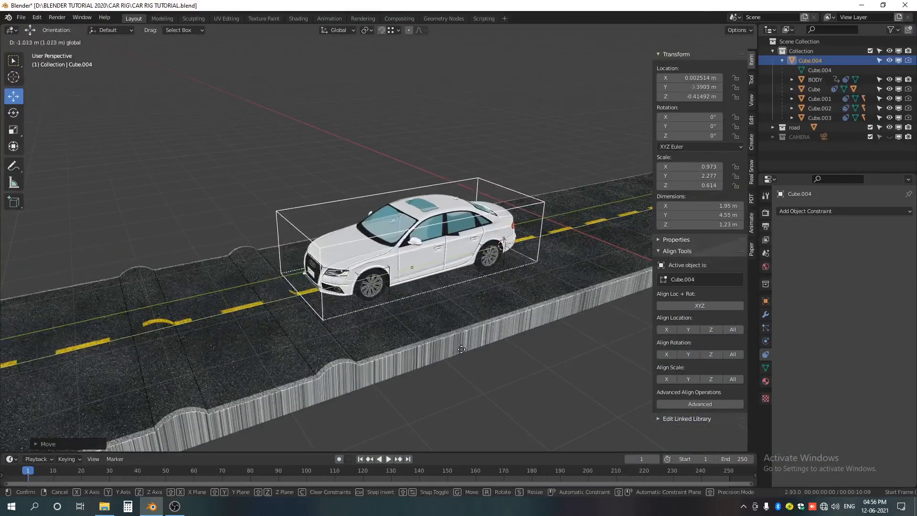
click(466, 273)
Try out rotating Cube.004 about the global Z axis.
key(r)
key(z)
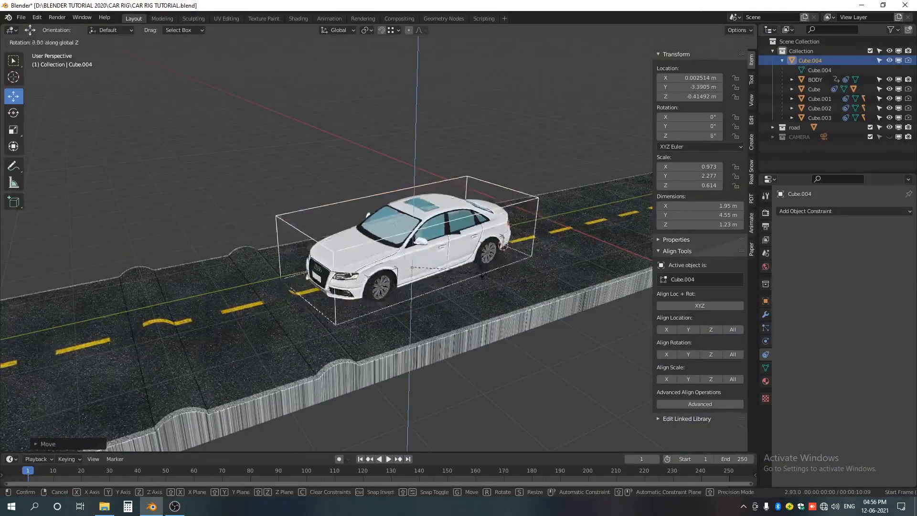
right_click(458, 315)
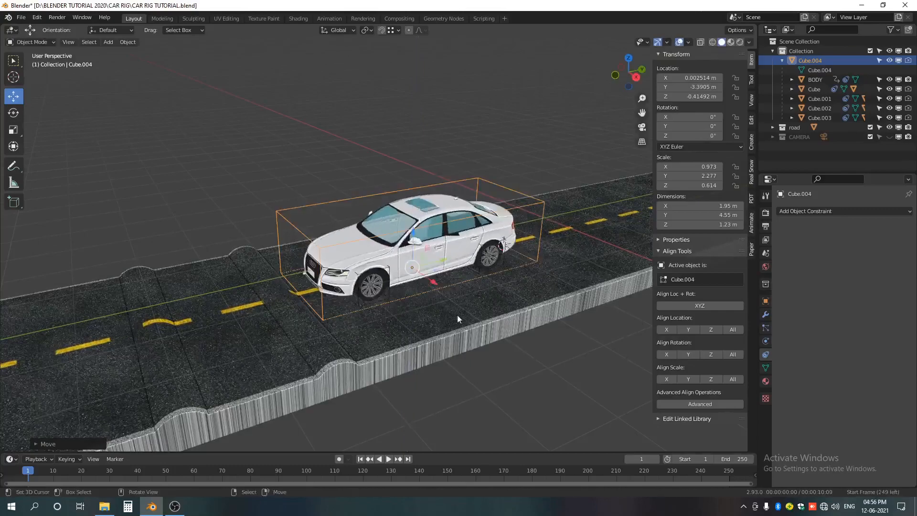
Switch the viewport to Material Preview shading and view the car from a low side angle.
middle_drag(456, 307, 474, 271)
scroll(469, 270, up, 5)
scroll(469, 270, down, 5)
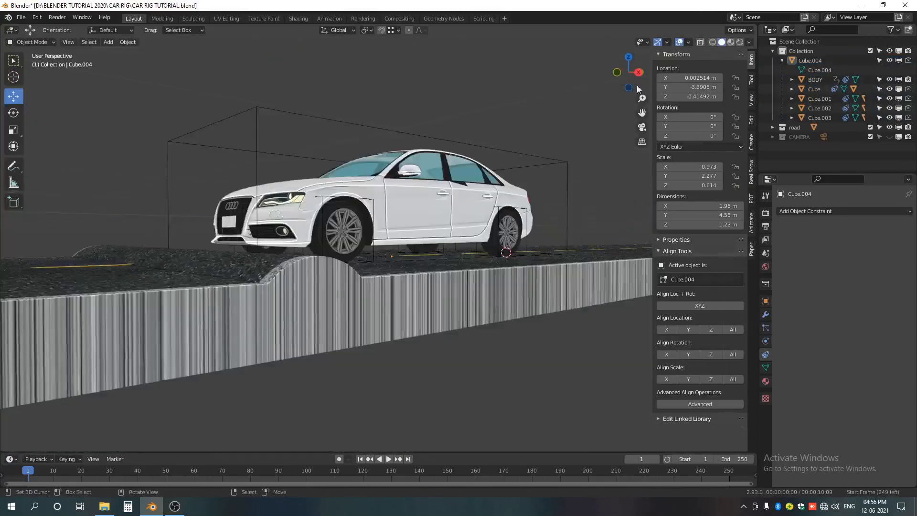
click(730, 42)
middle_drag(622, 103, 425, 189)
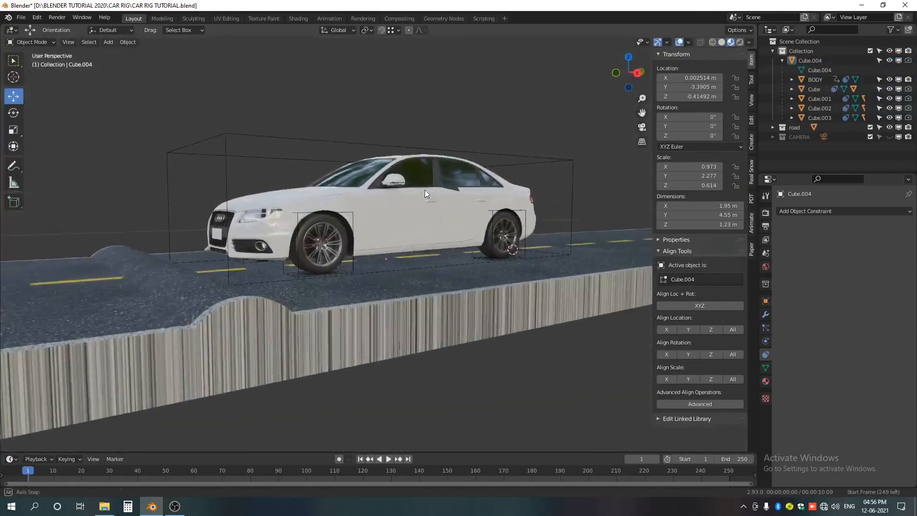
Slide Cube.004 along the road to about -3.47 m in Y to test the rig, and deselect everything.
click(454, 147)
key(g)
key(y)
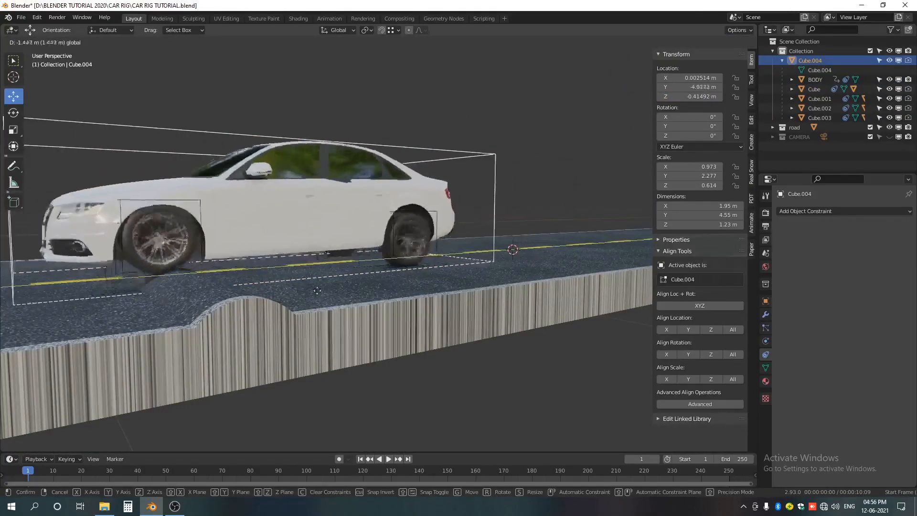
click(433, 274)
key(a)
key(a)
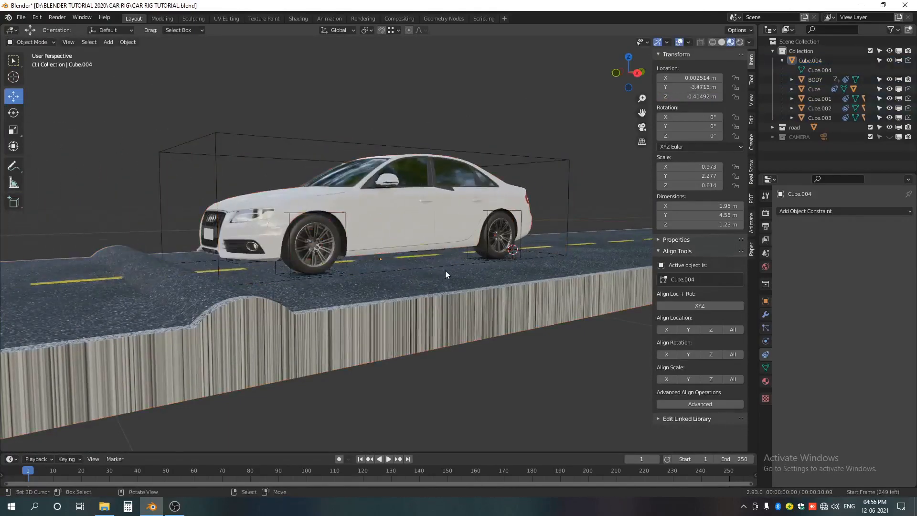